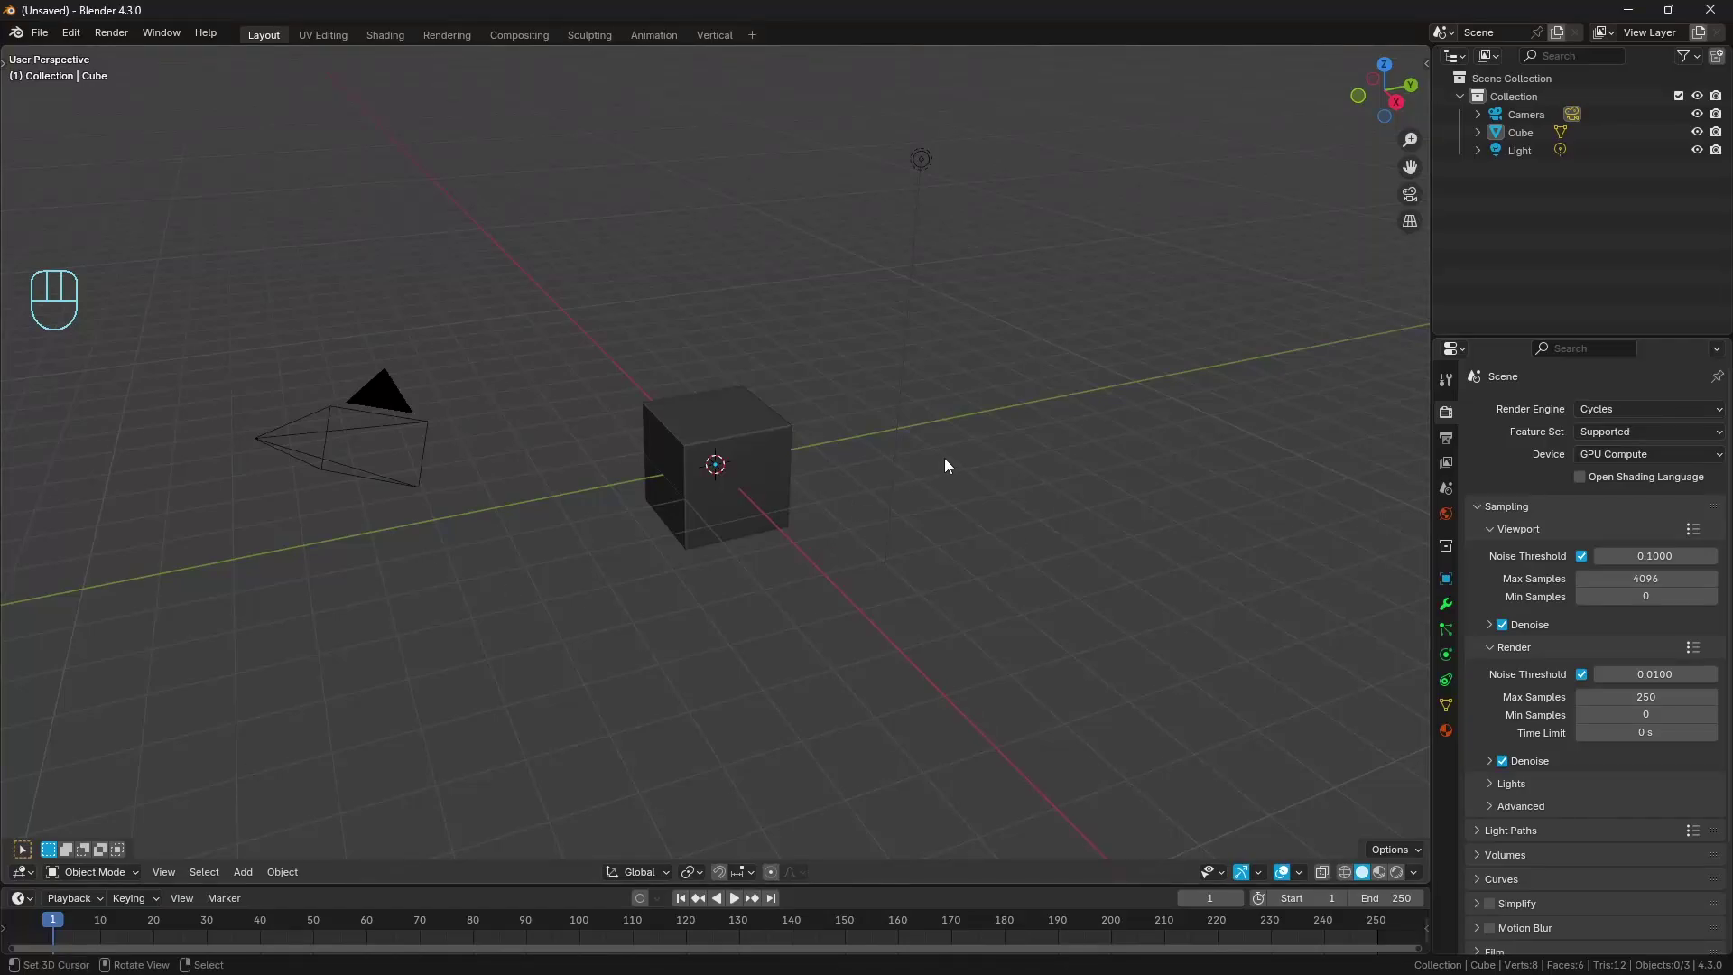
Step: Delete the default camera, cube and light from the scene
key(a)
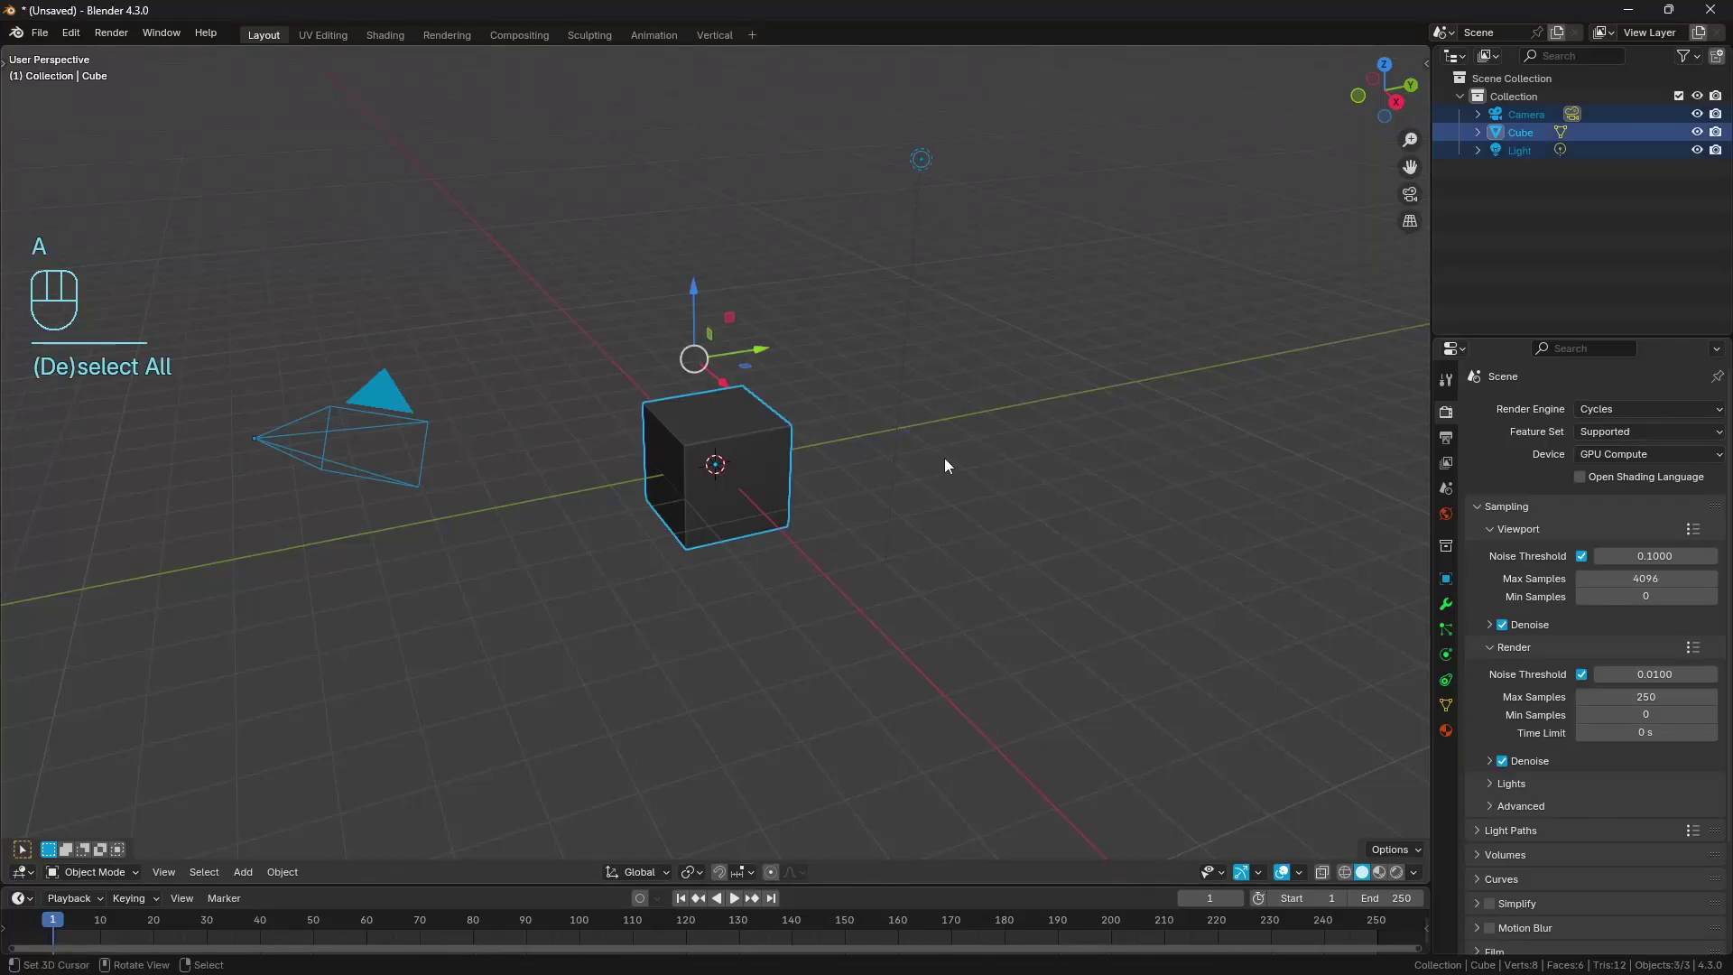
key(x)
click(944, 466)
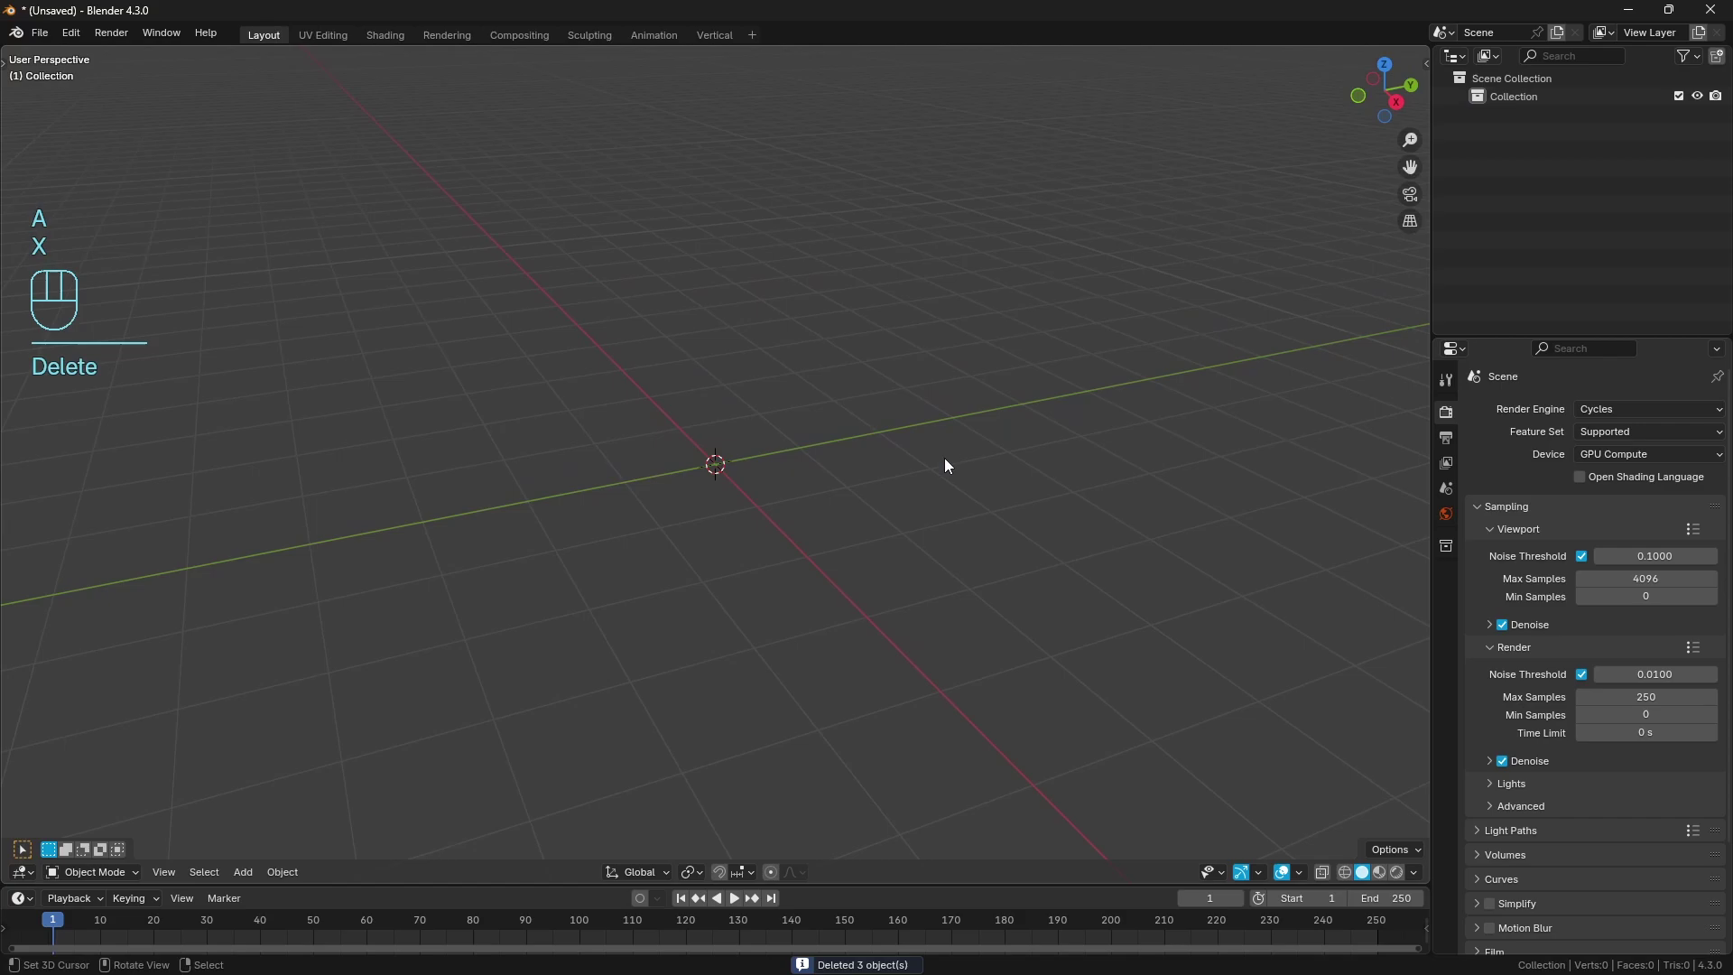
Step: Add an ico sphere and raise its subdivisions from 2 to 3
key(shift+a)
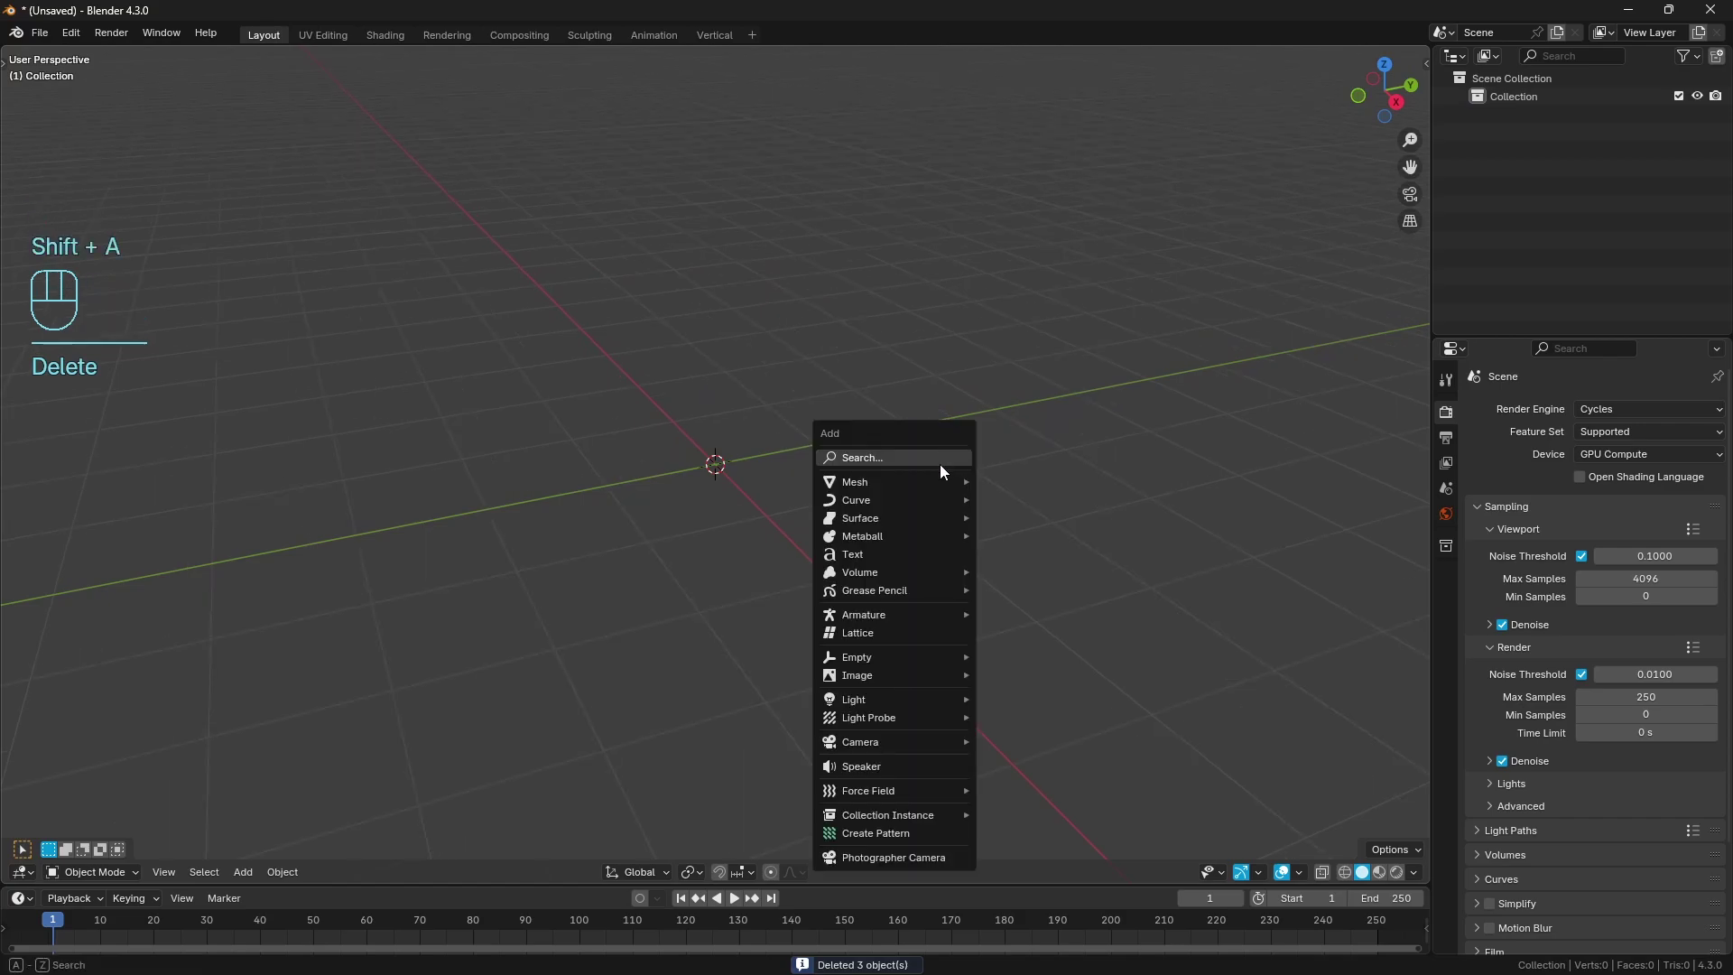
mouse_move(933, 486)
click(1062, 556)
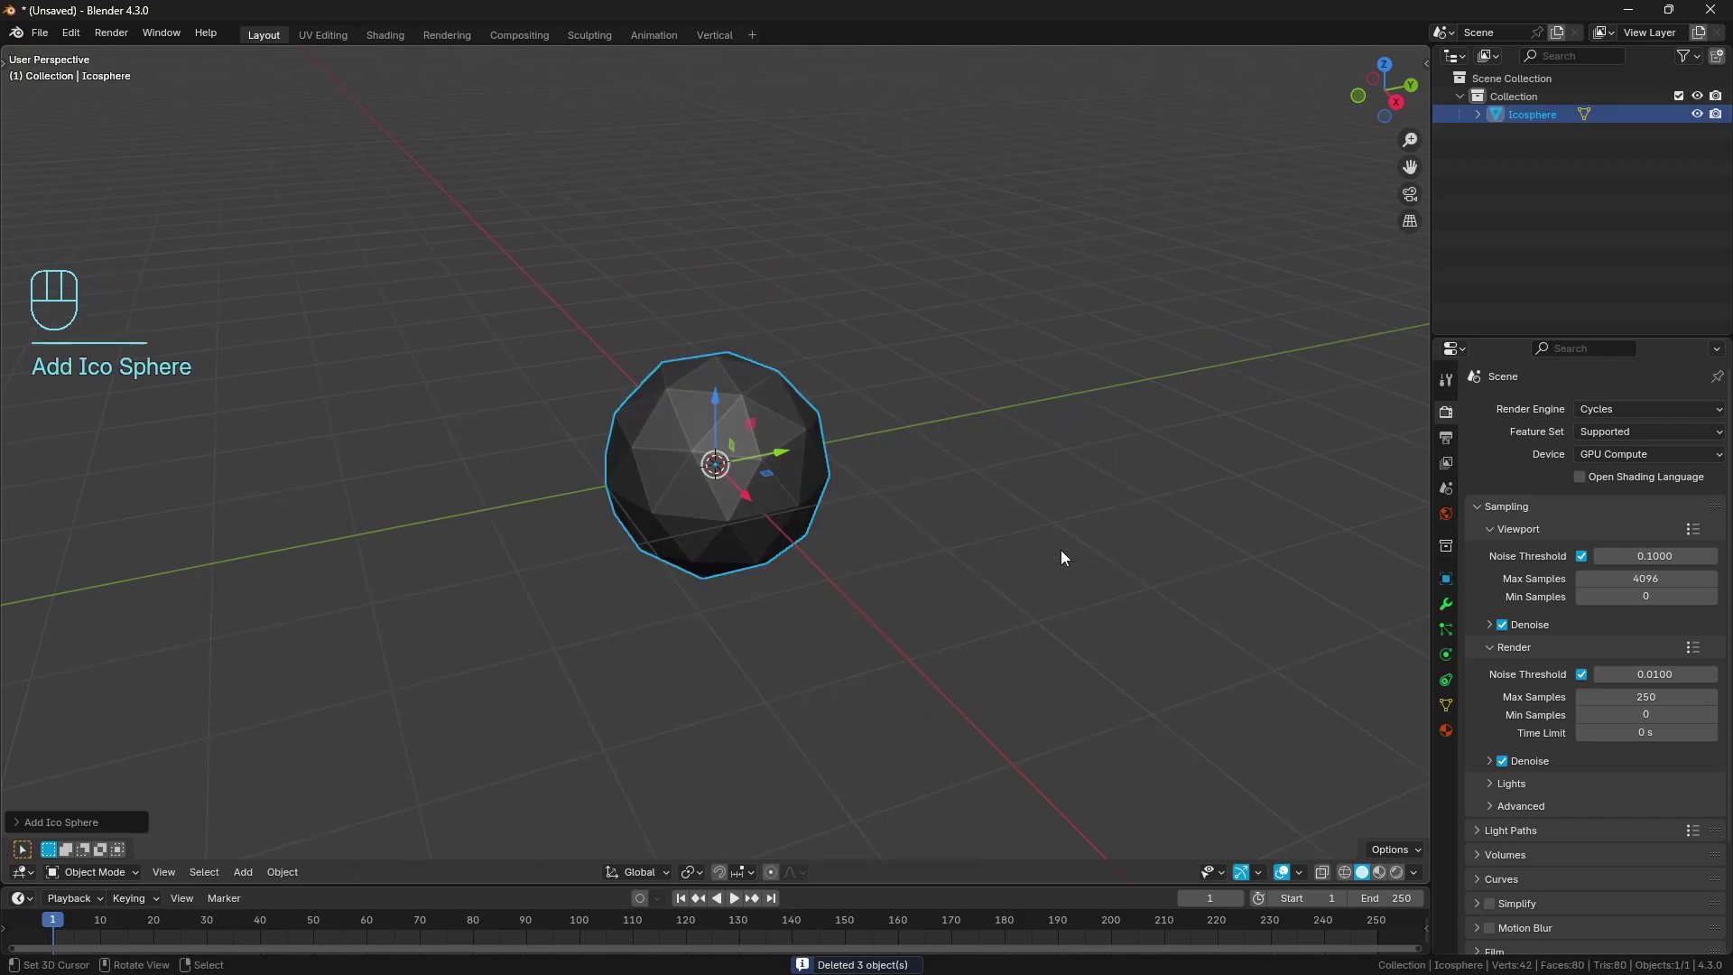
click(38, 822)
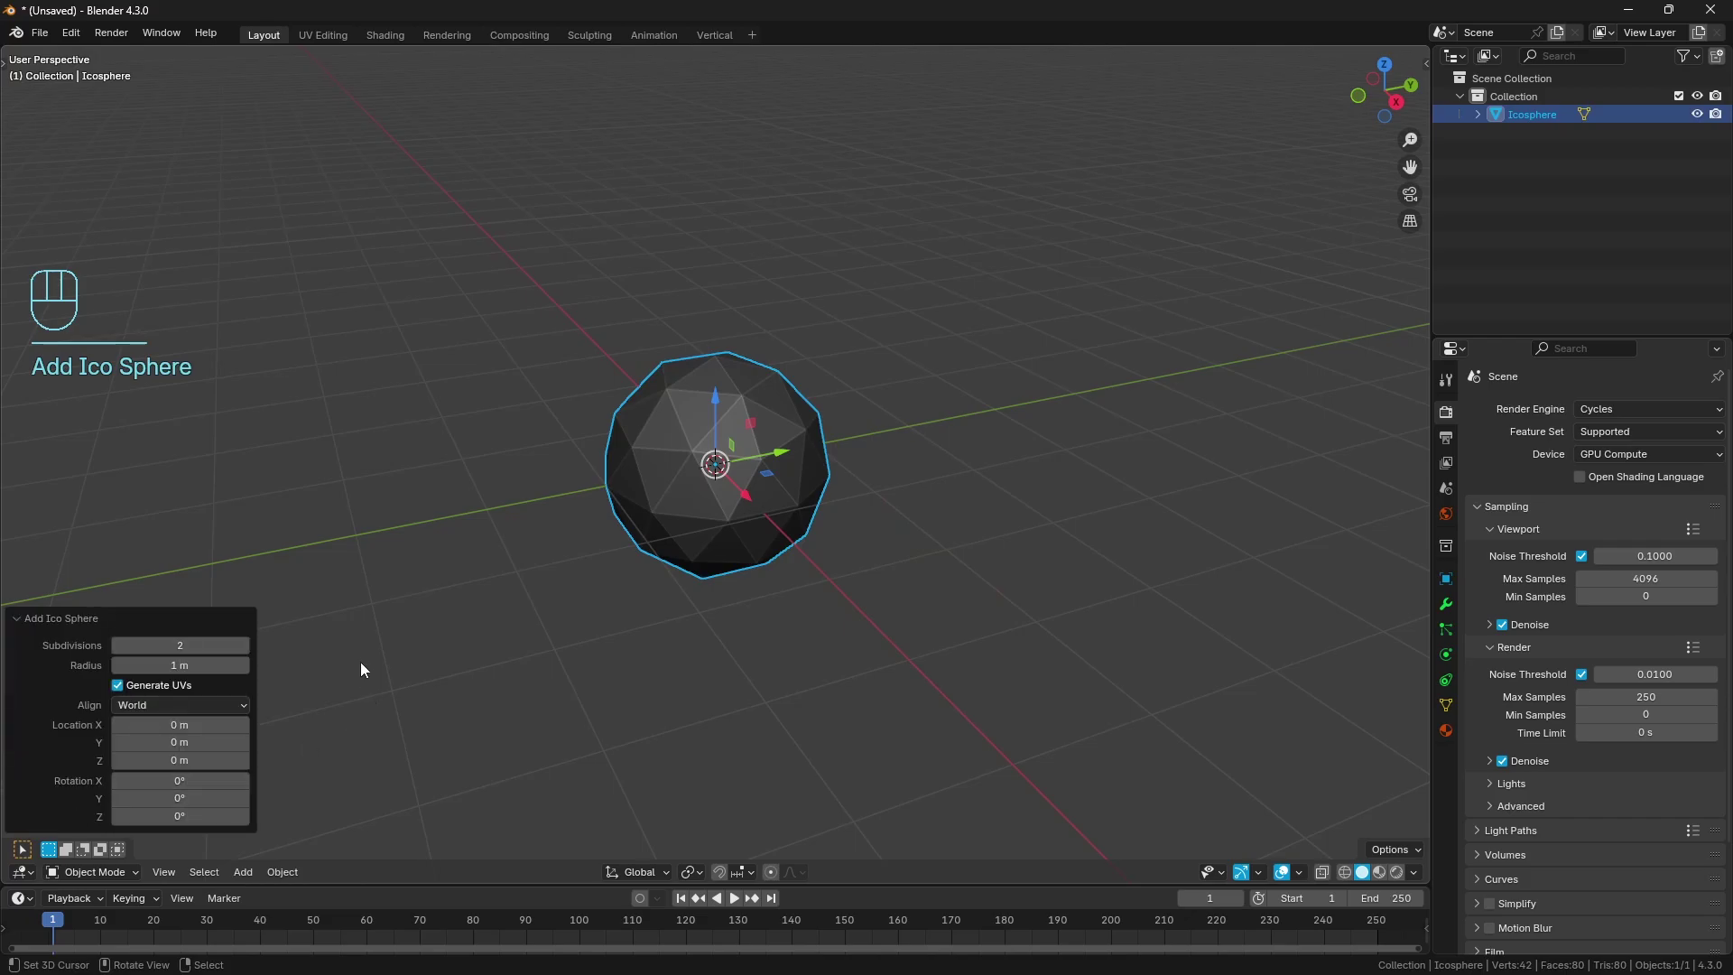
click(240, 645)
click(38, 618)
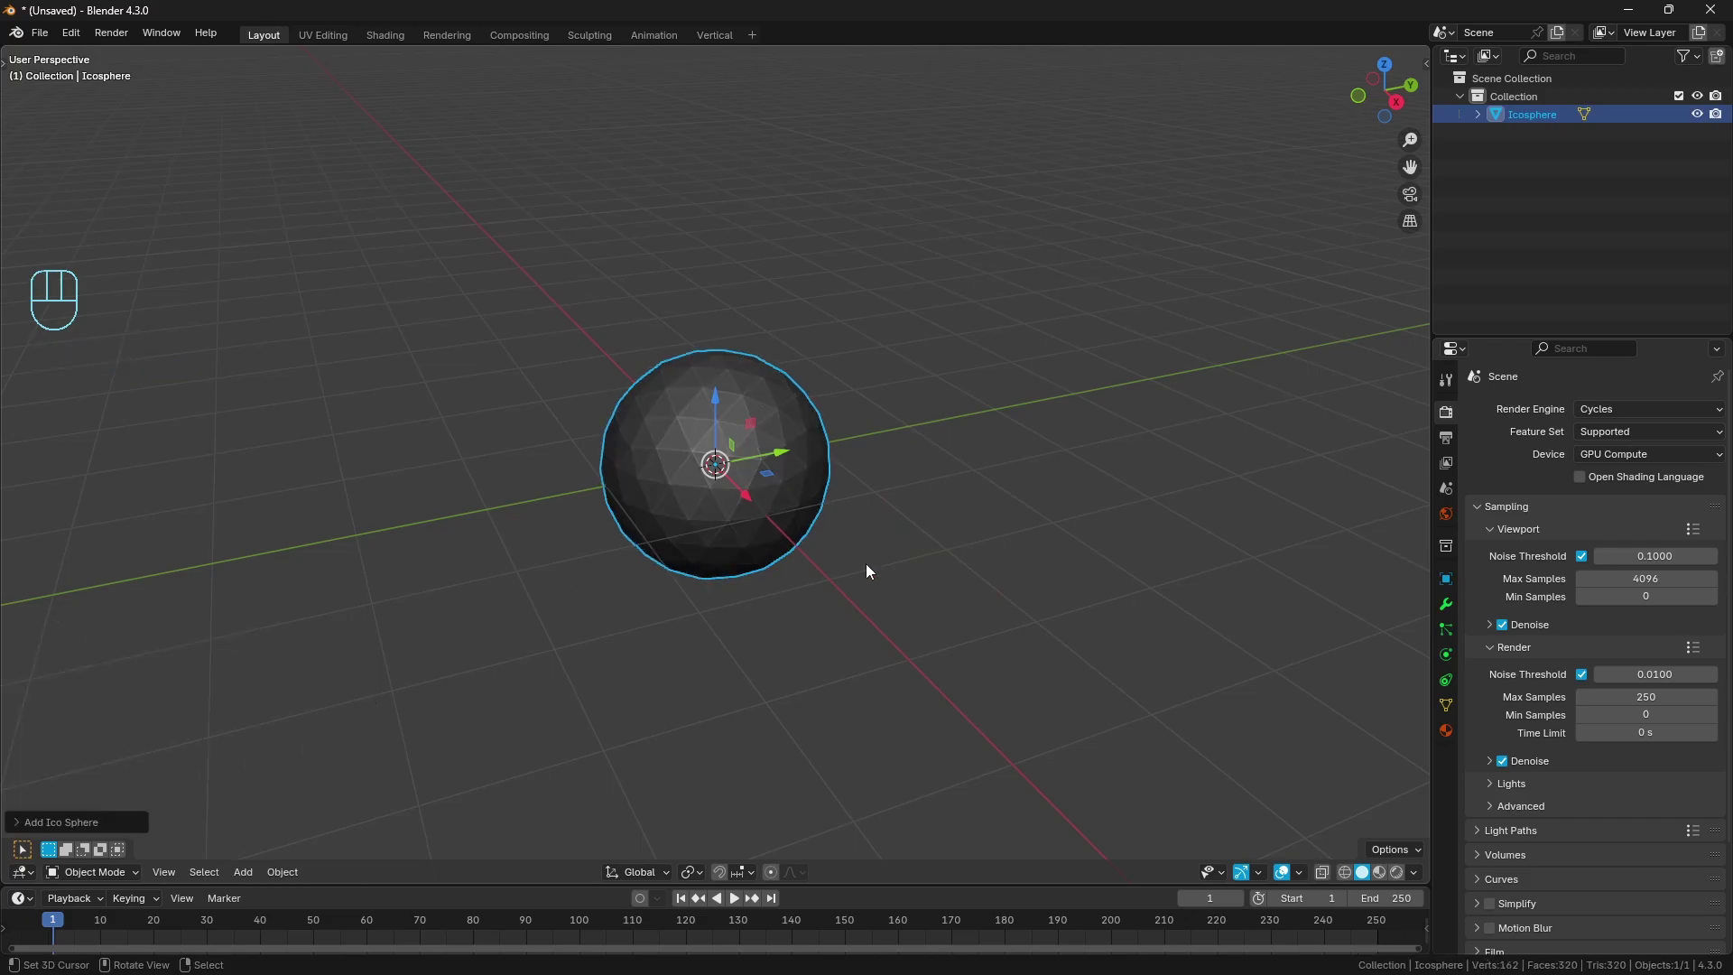
scroll(865, 563, up, 5)
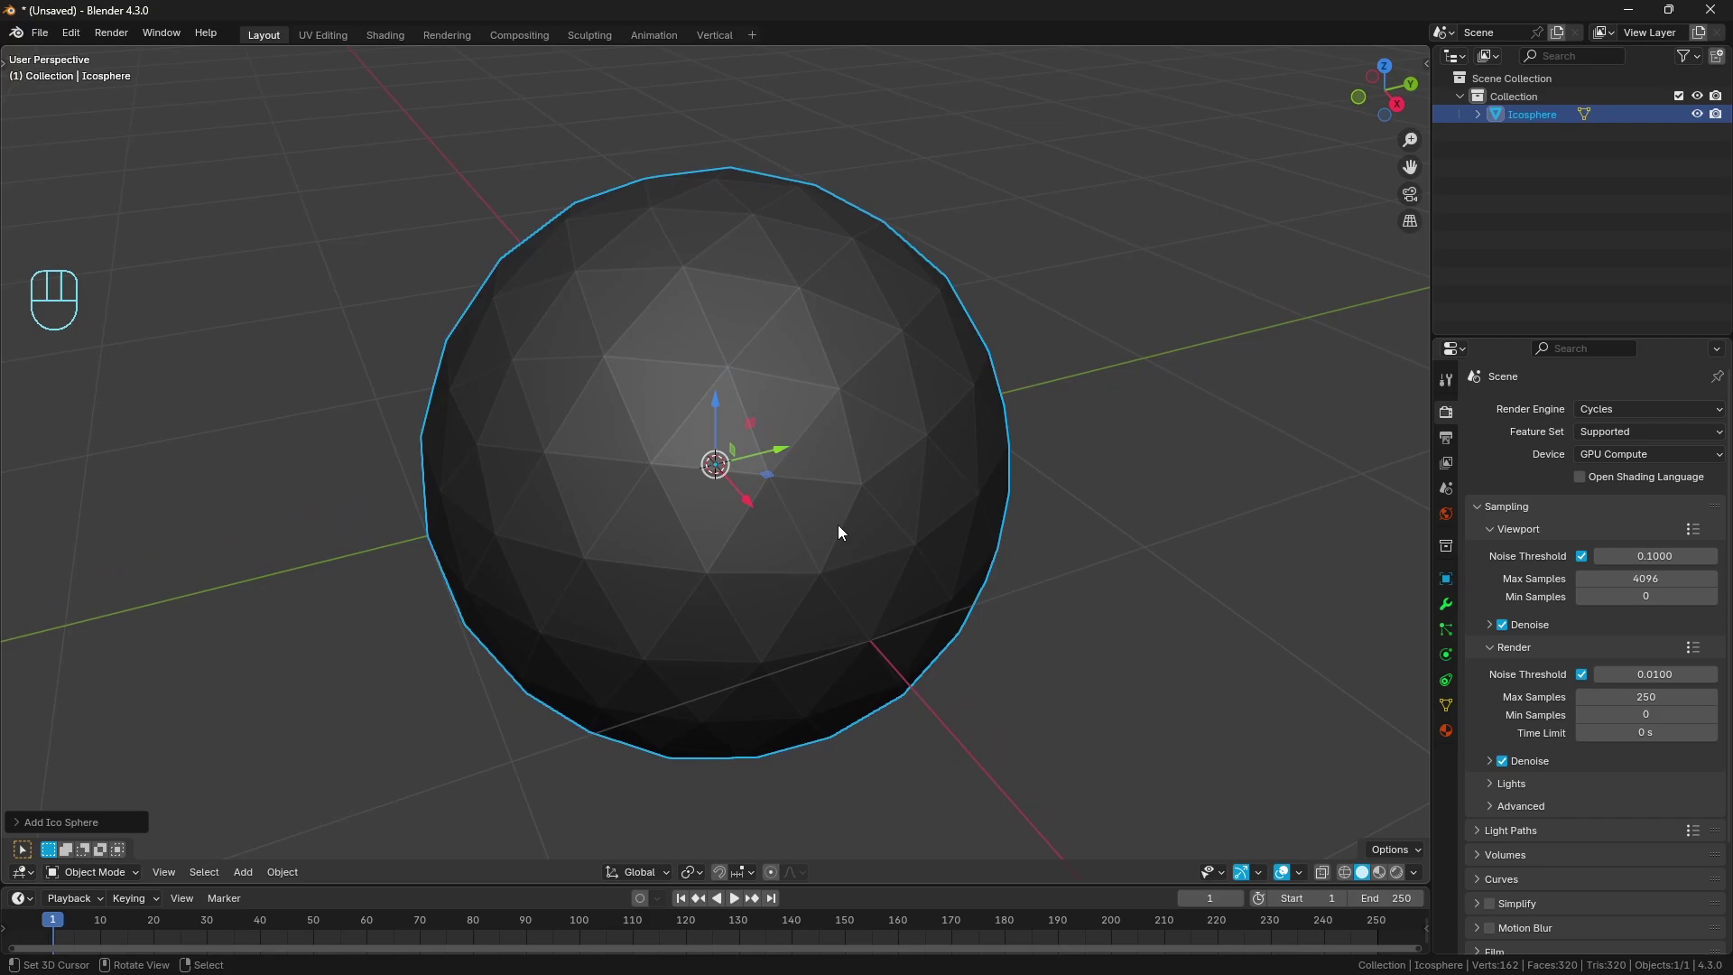
Step: Enter Edit Mode on the icosphere, try a vertex bevel, then cancel it
key(Tab)
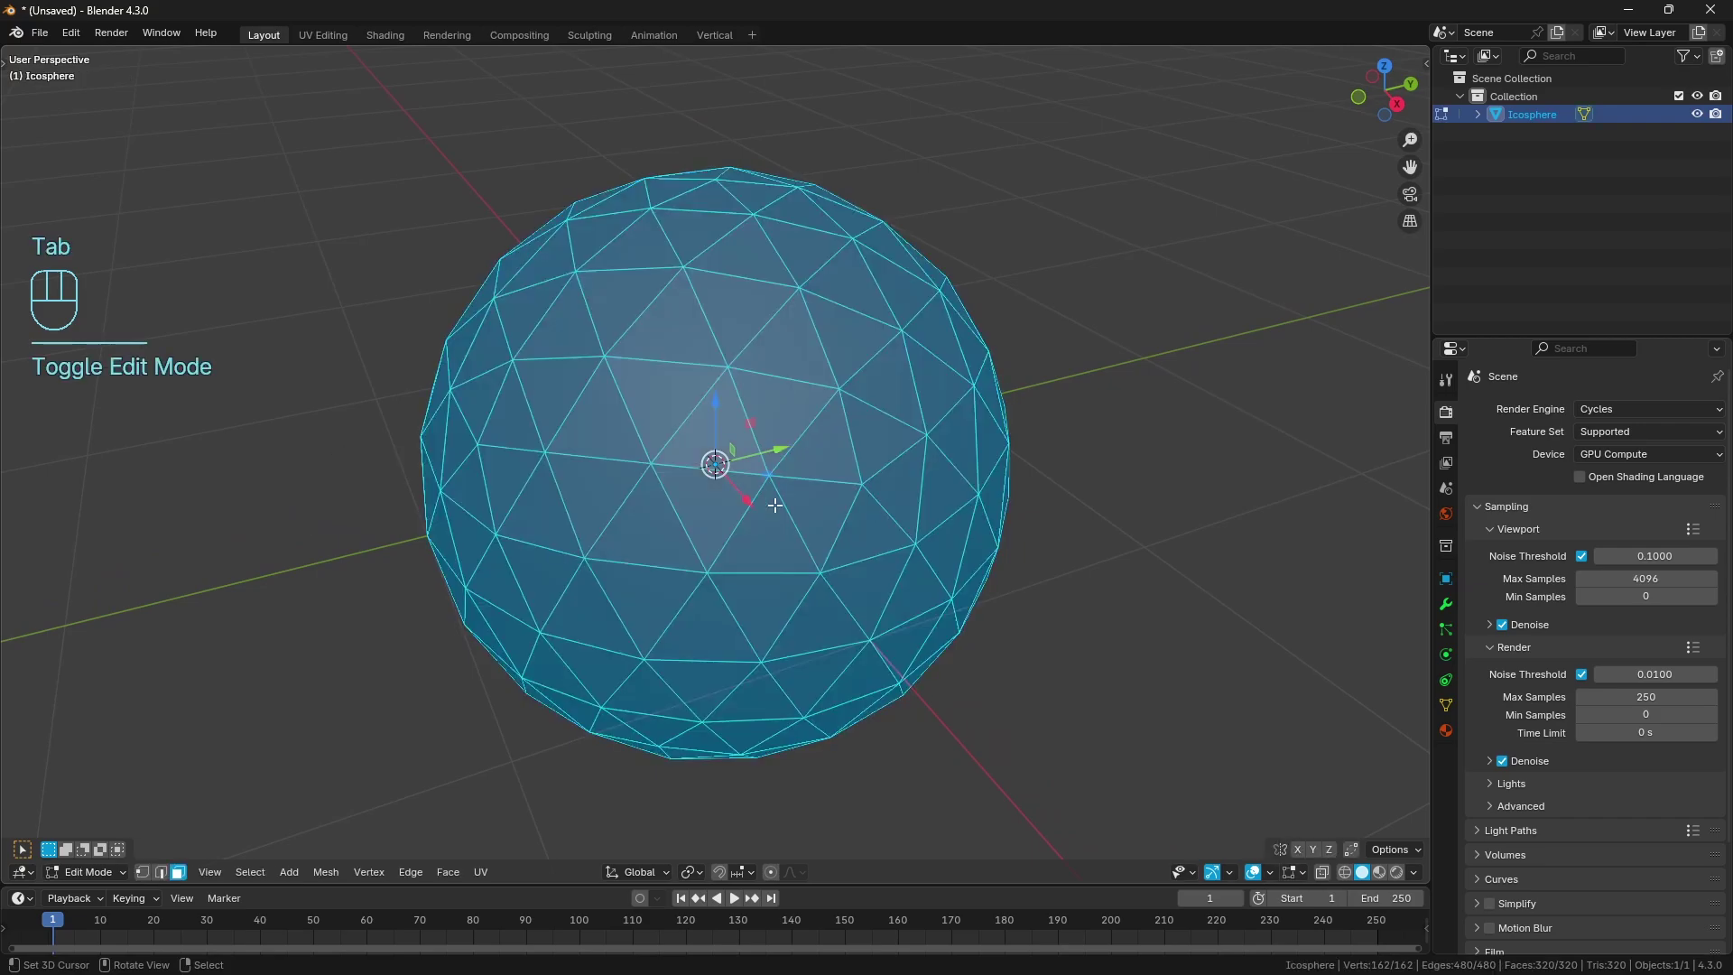
key(shift+ctrl)
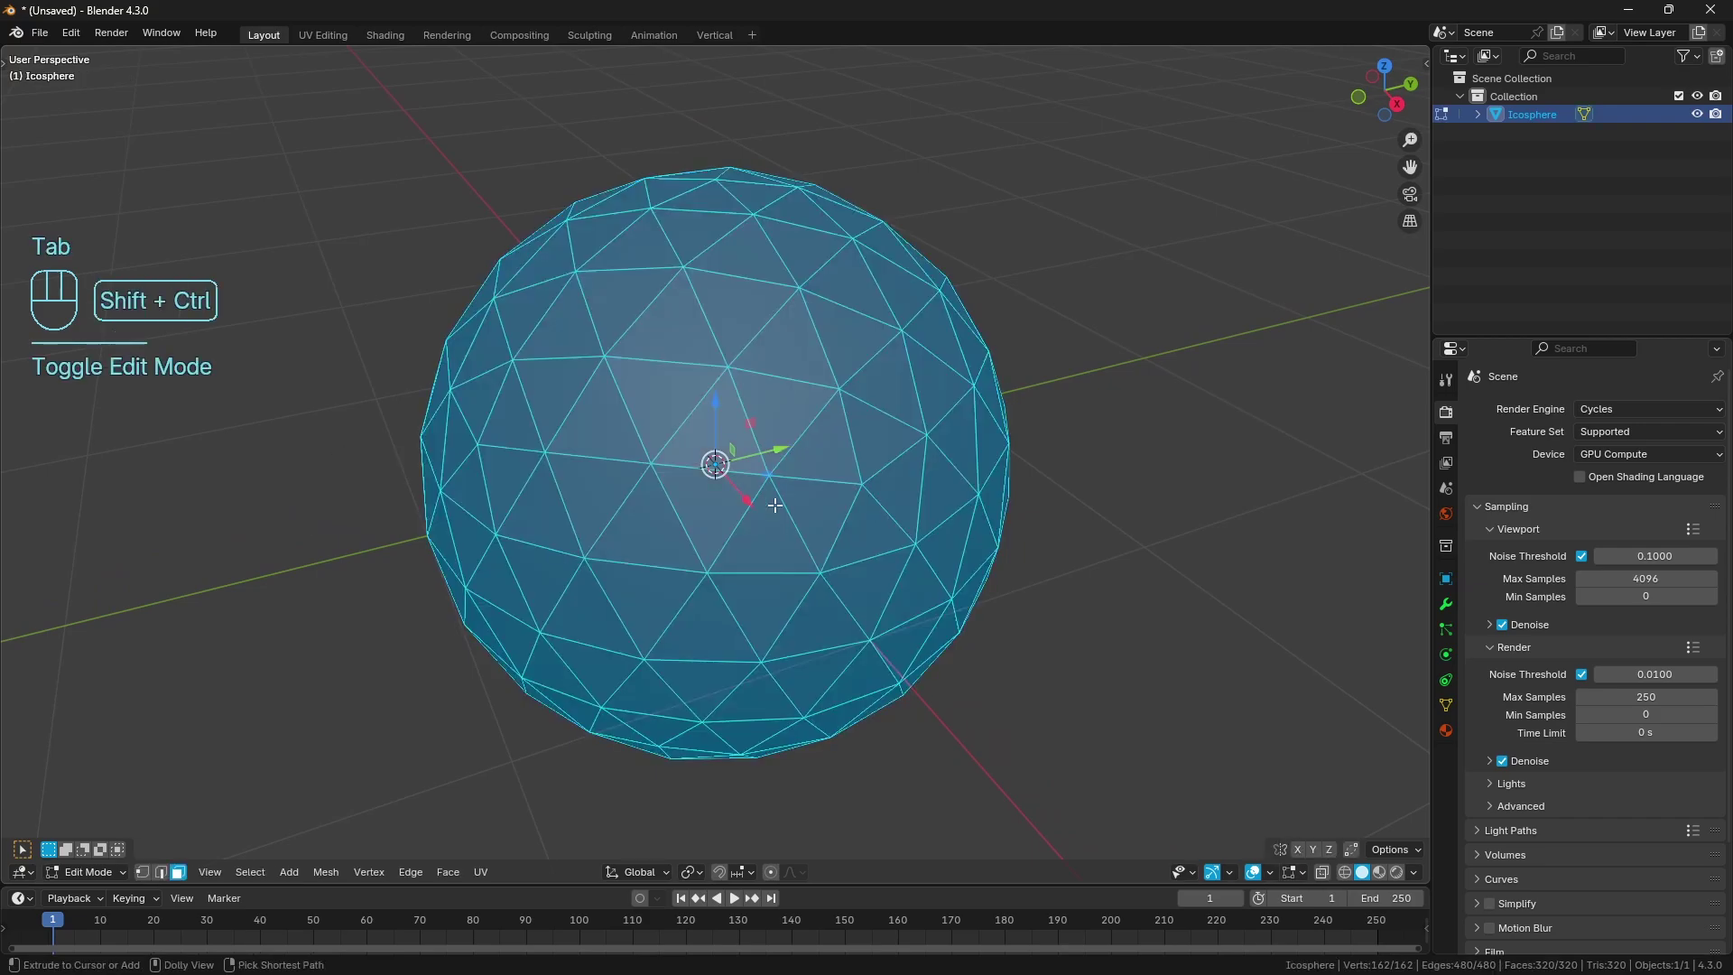
key(shift+ctrl+b)
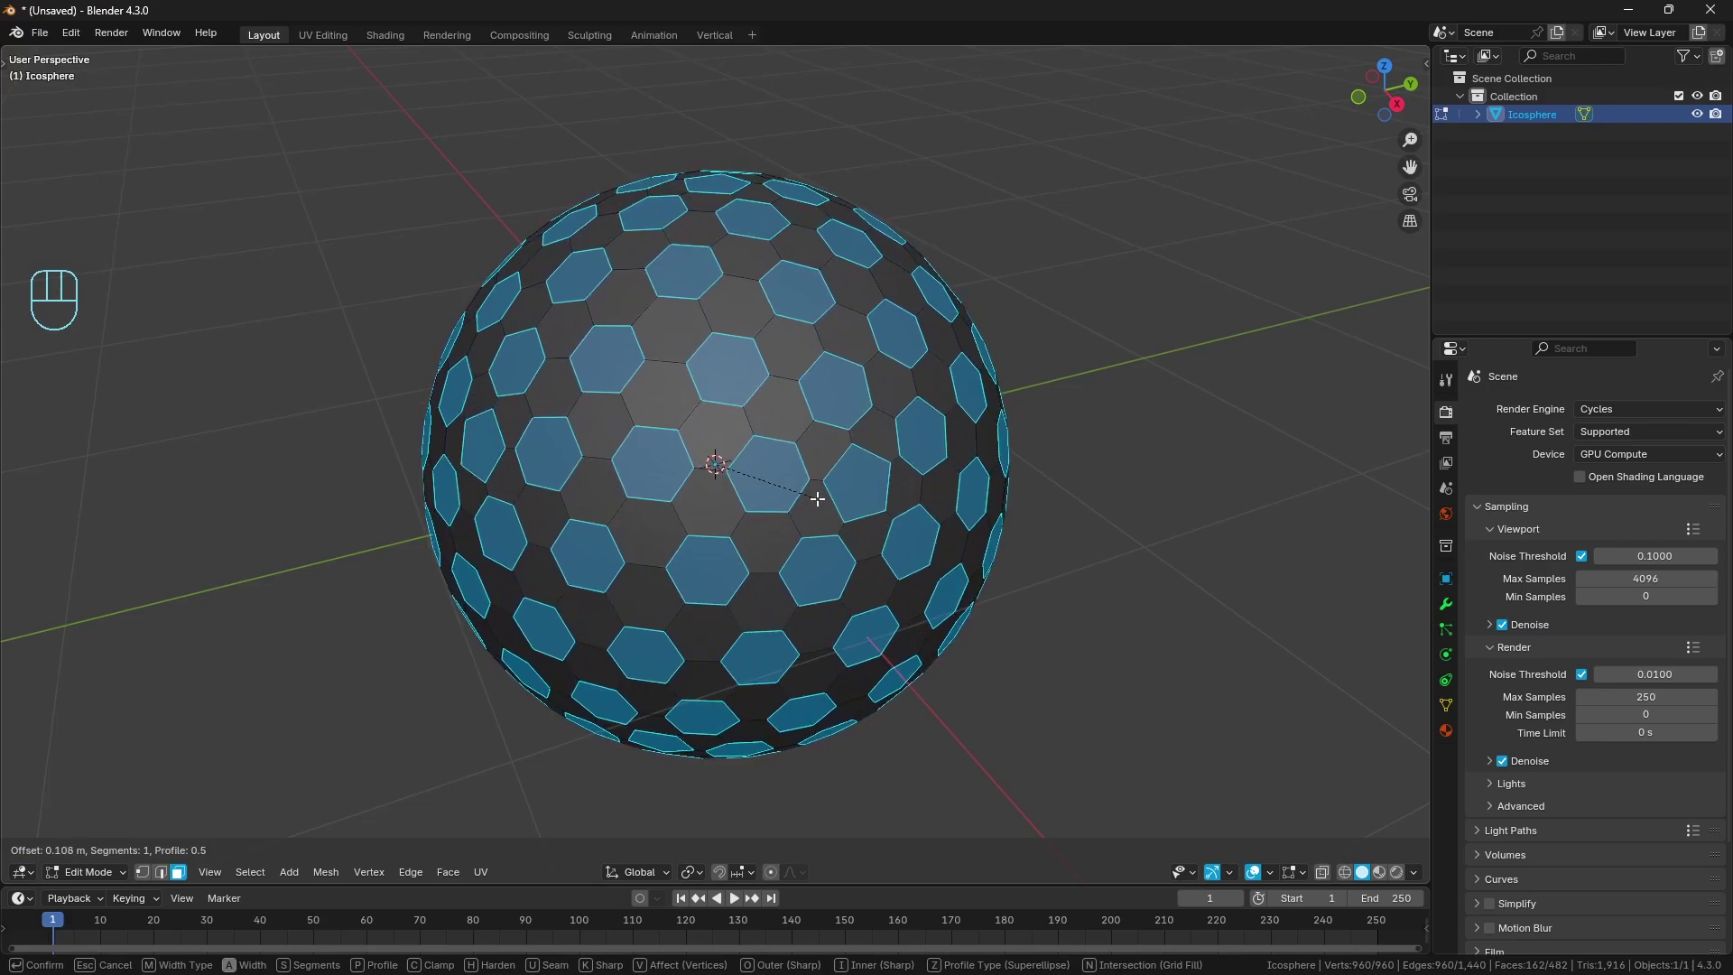
key(Escape)
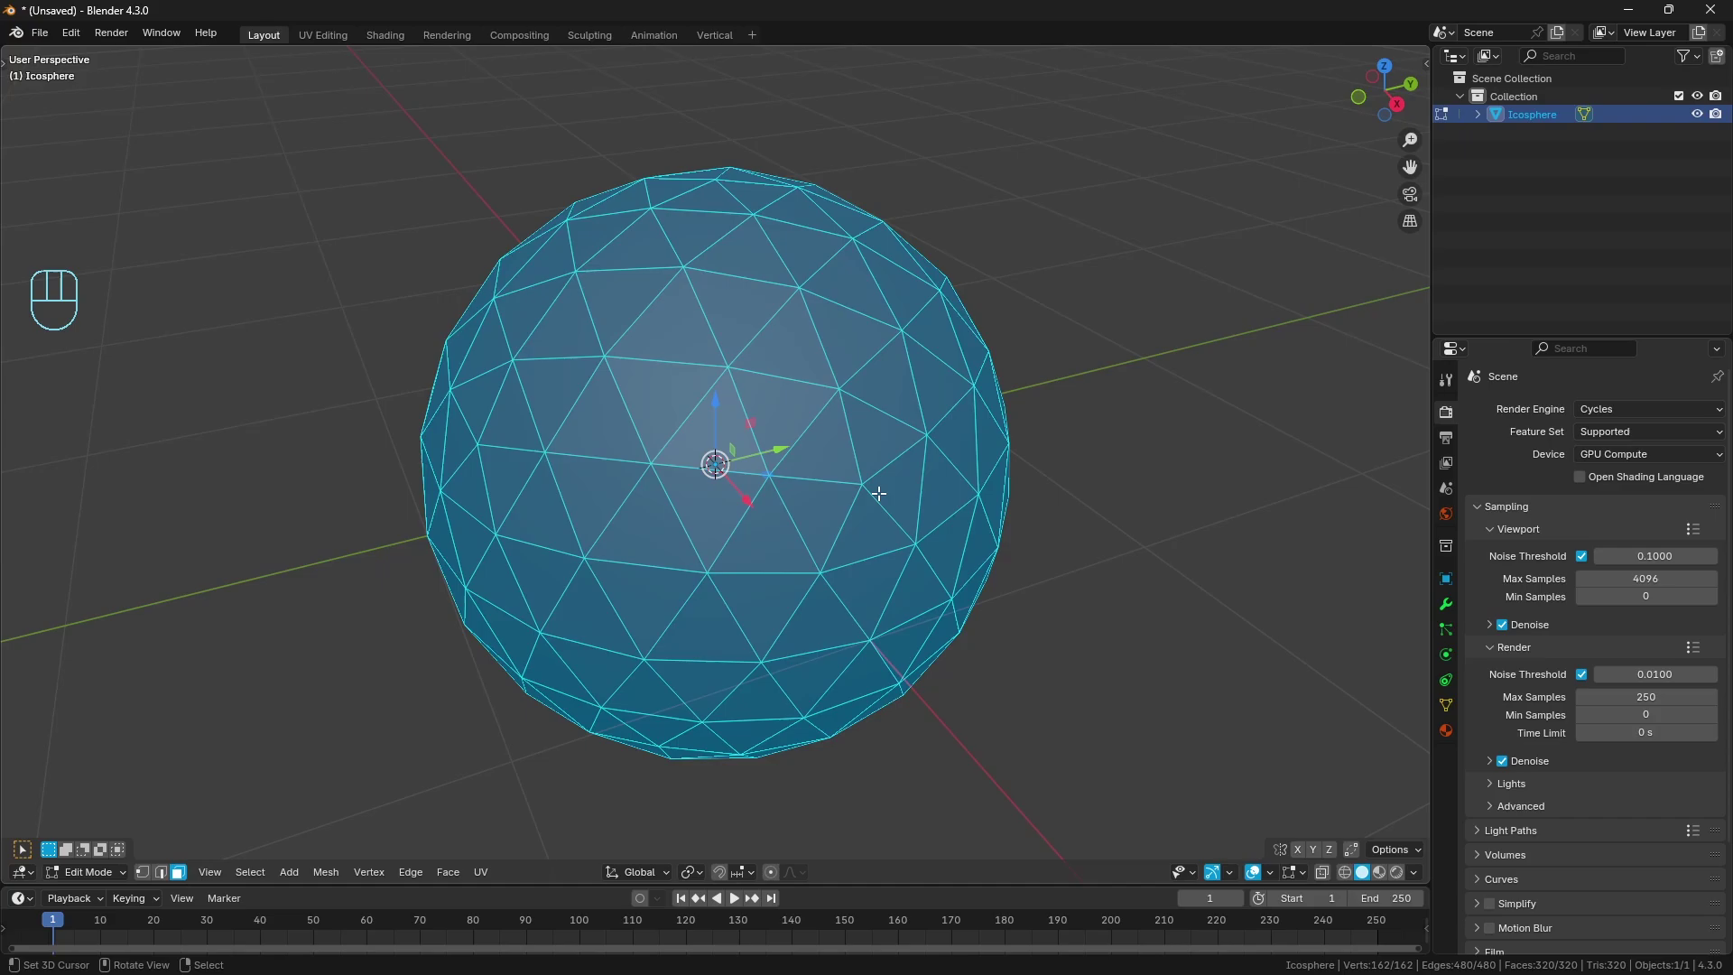
Step: Bevel all icosphere edges with Percent width type at about 29.221%
middle_drag(892, 465, 920, 452)
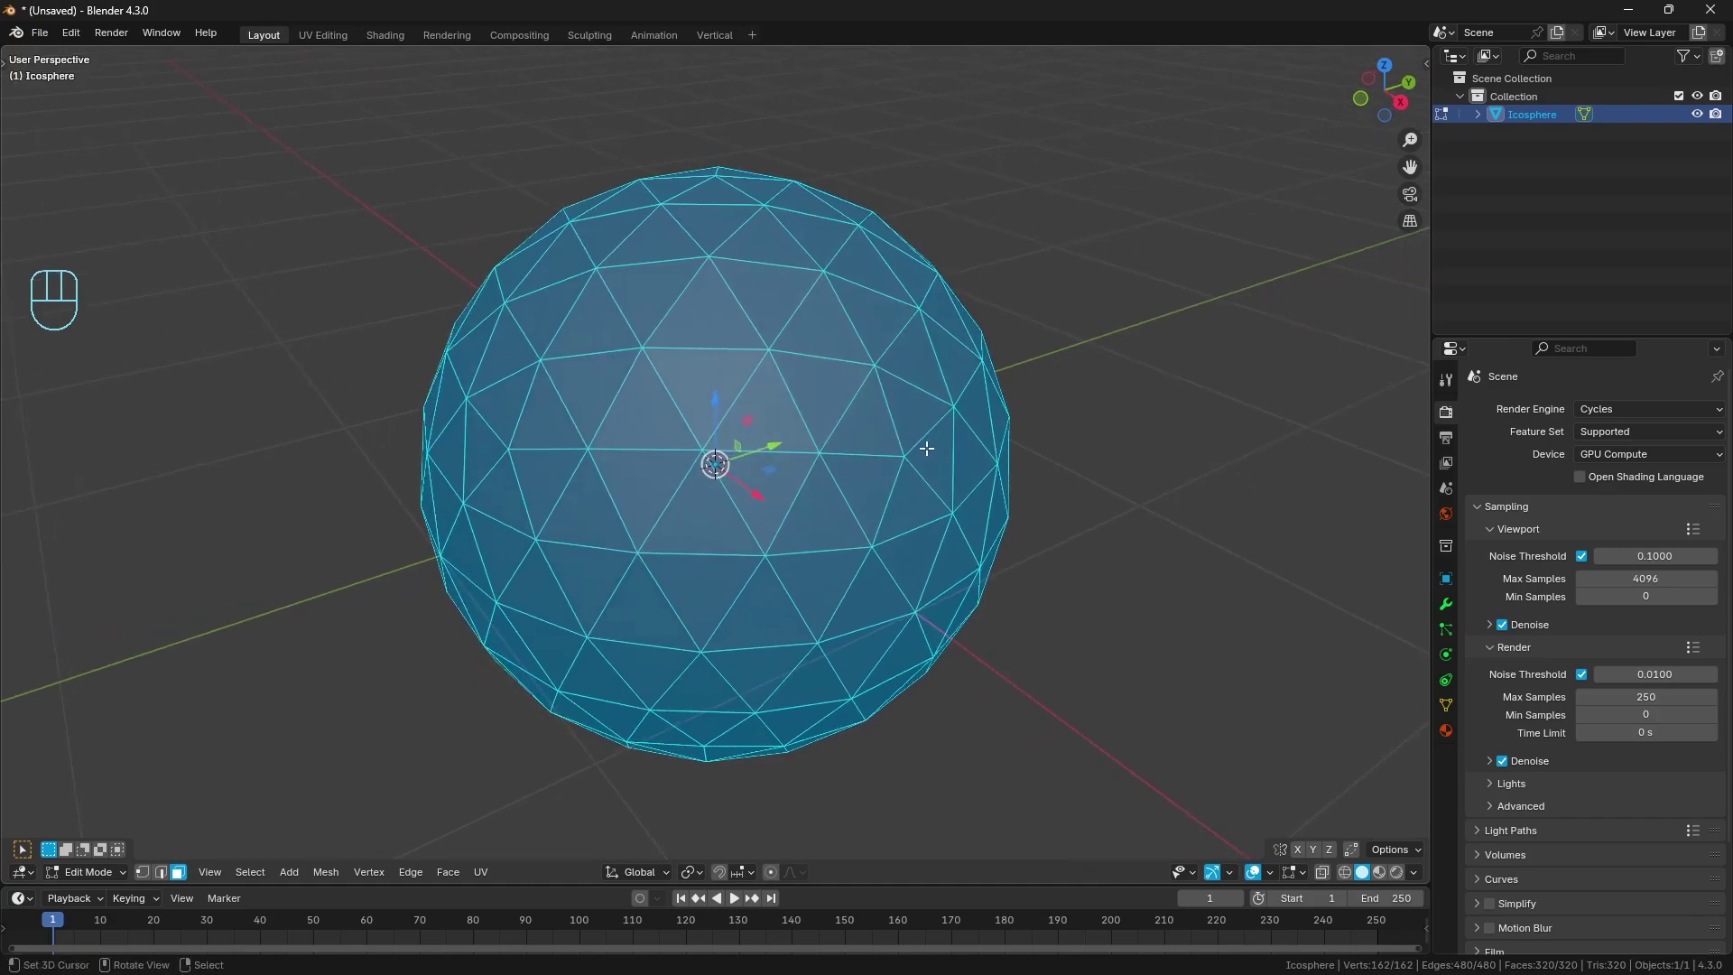
key(ctrl+b)
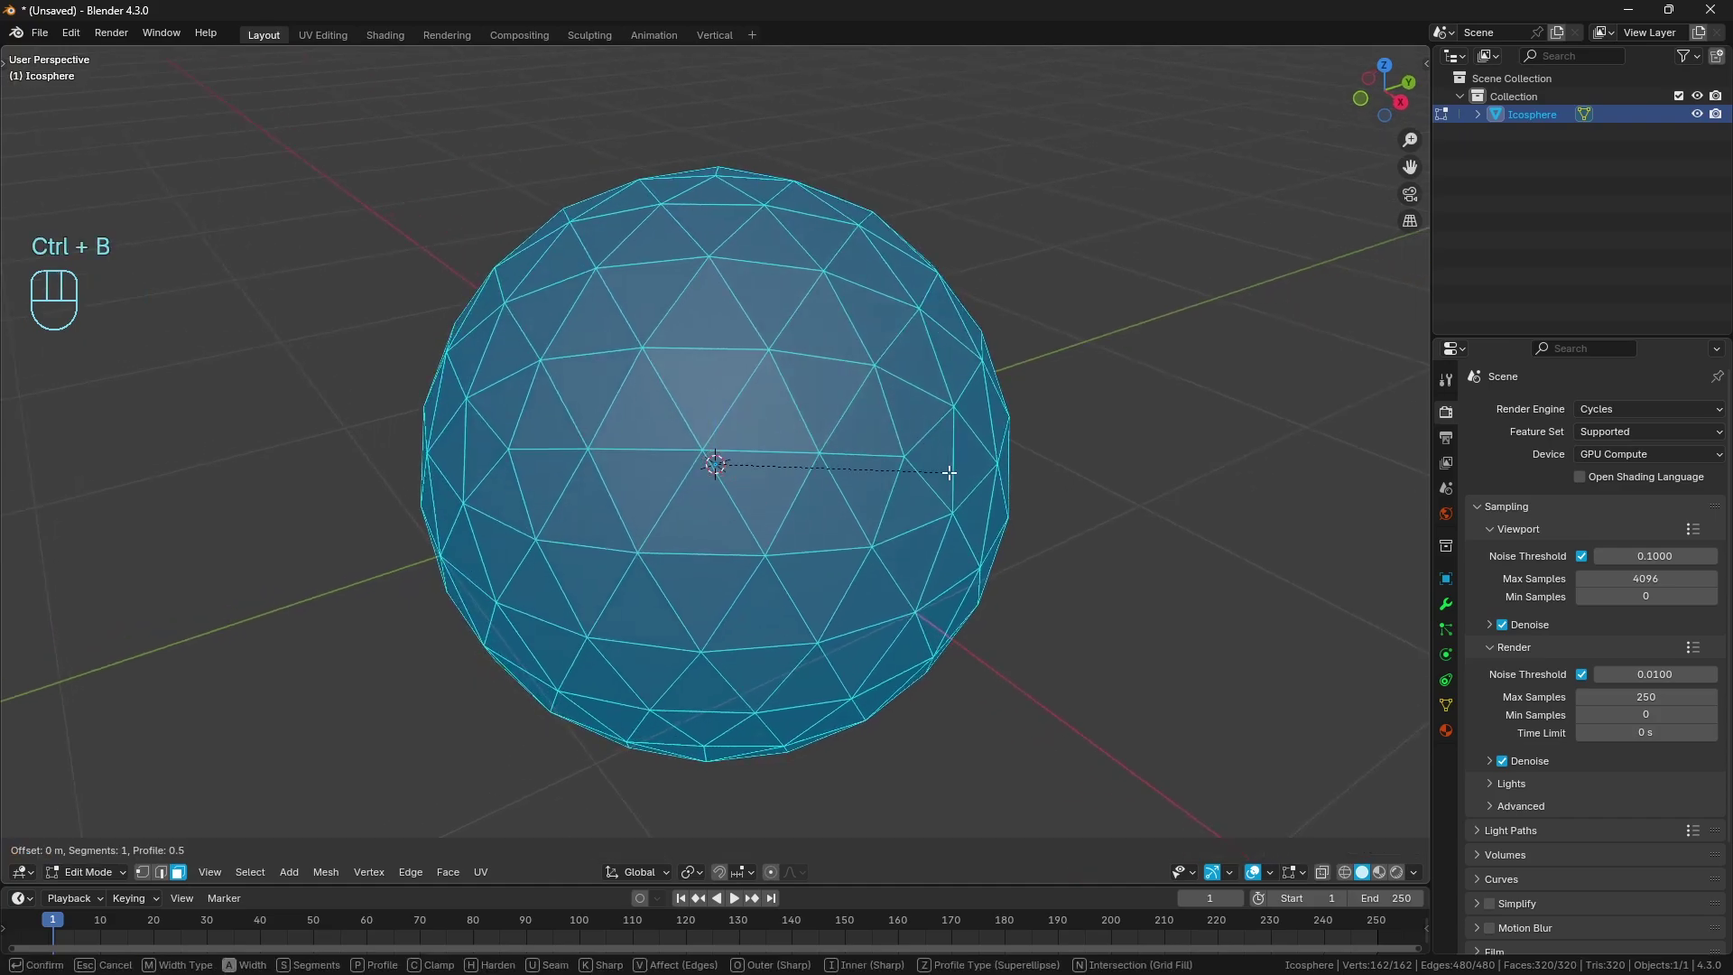
click(961, 469)
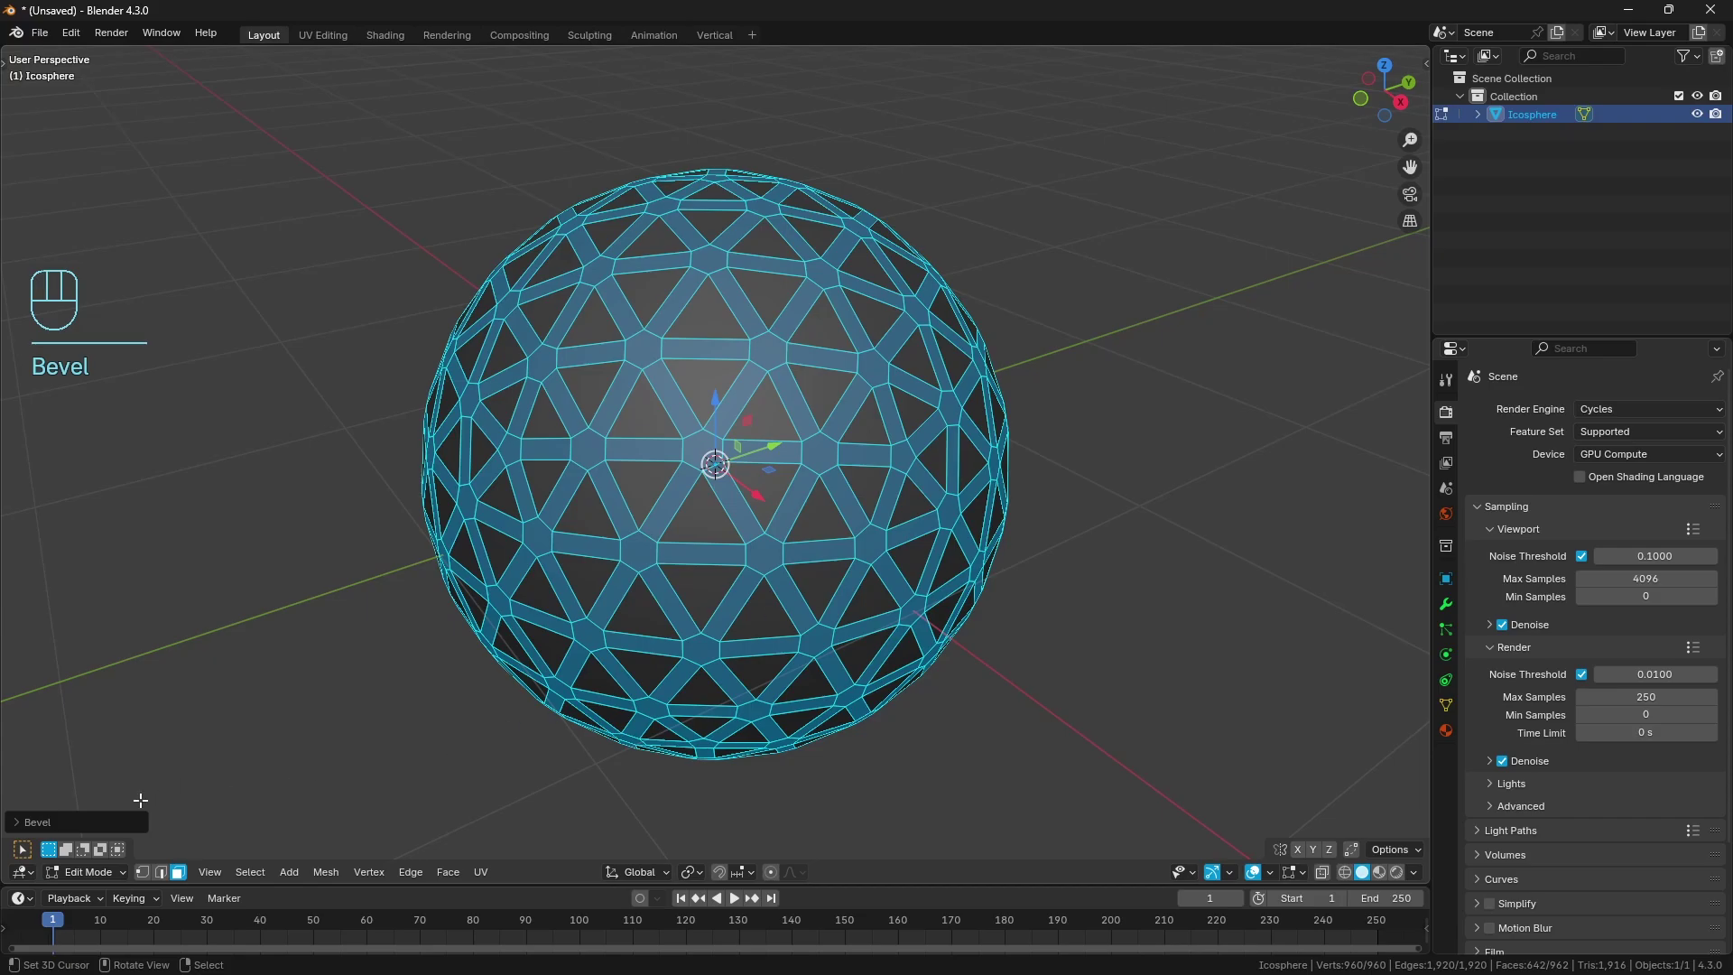
click(85, 820)
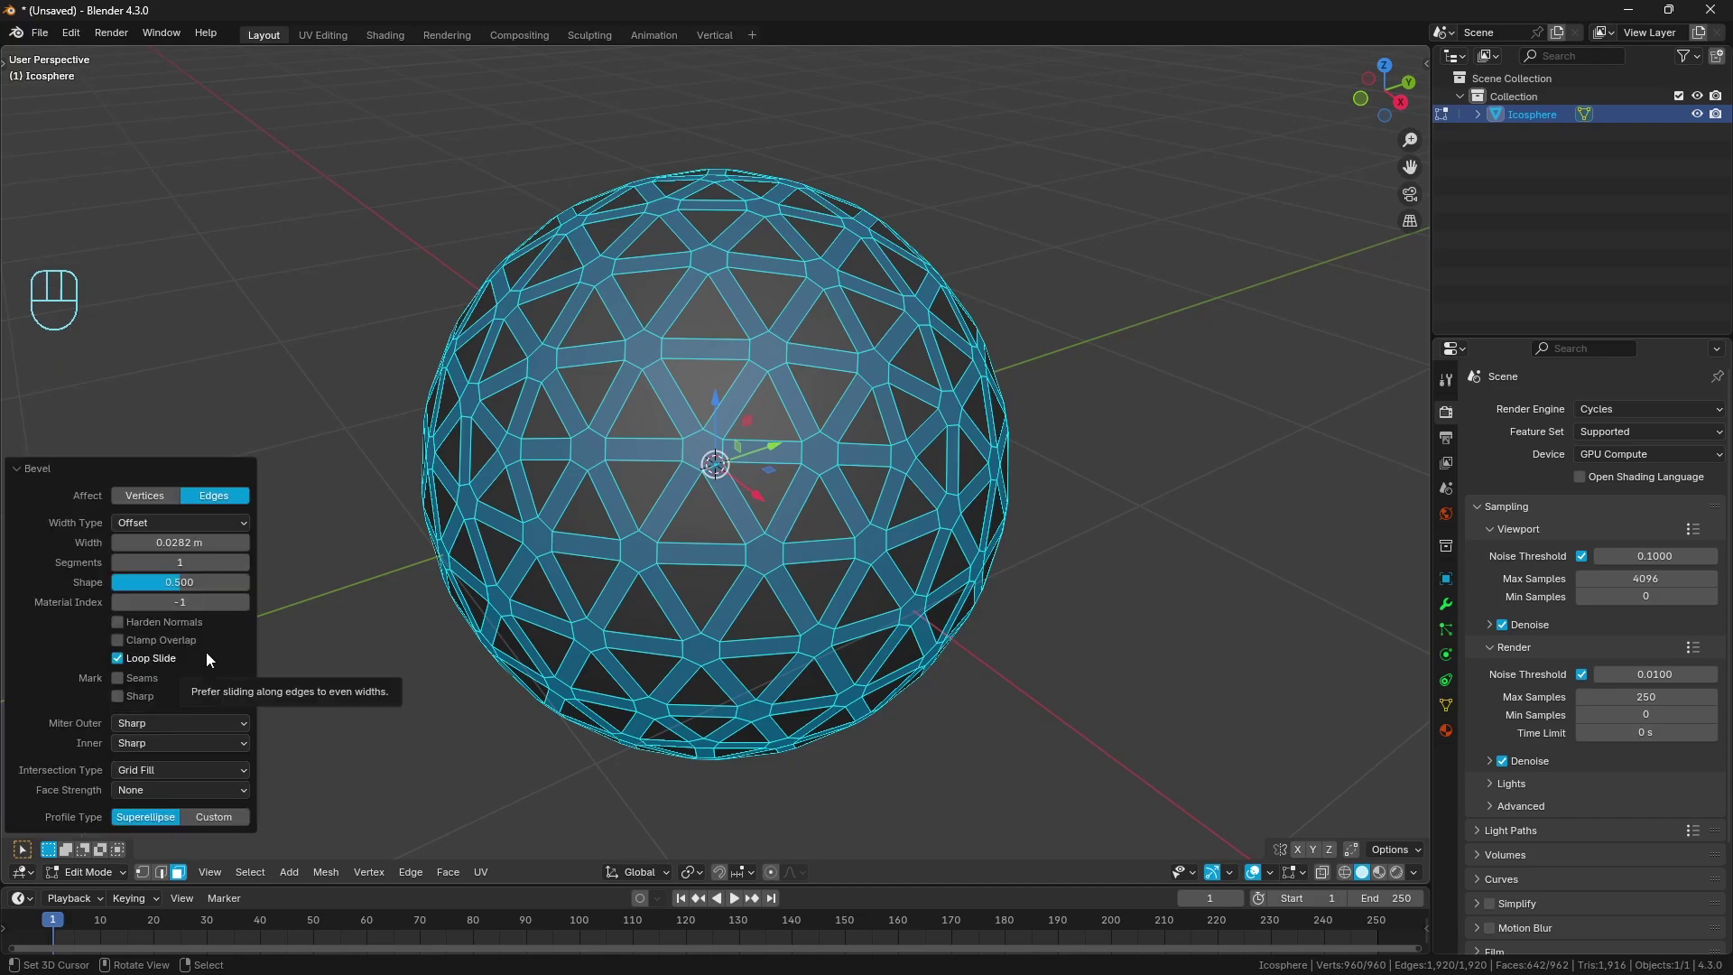
click(181, 523)
click(165, 603)
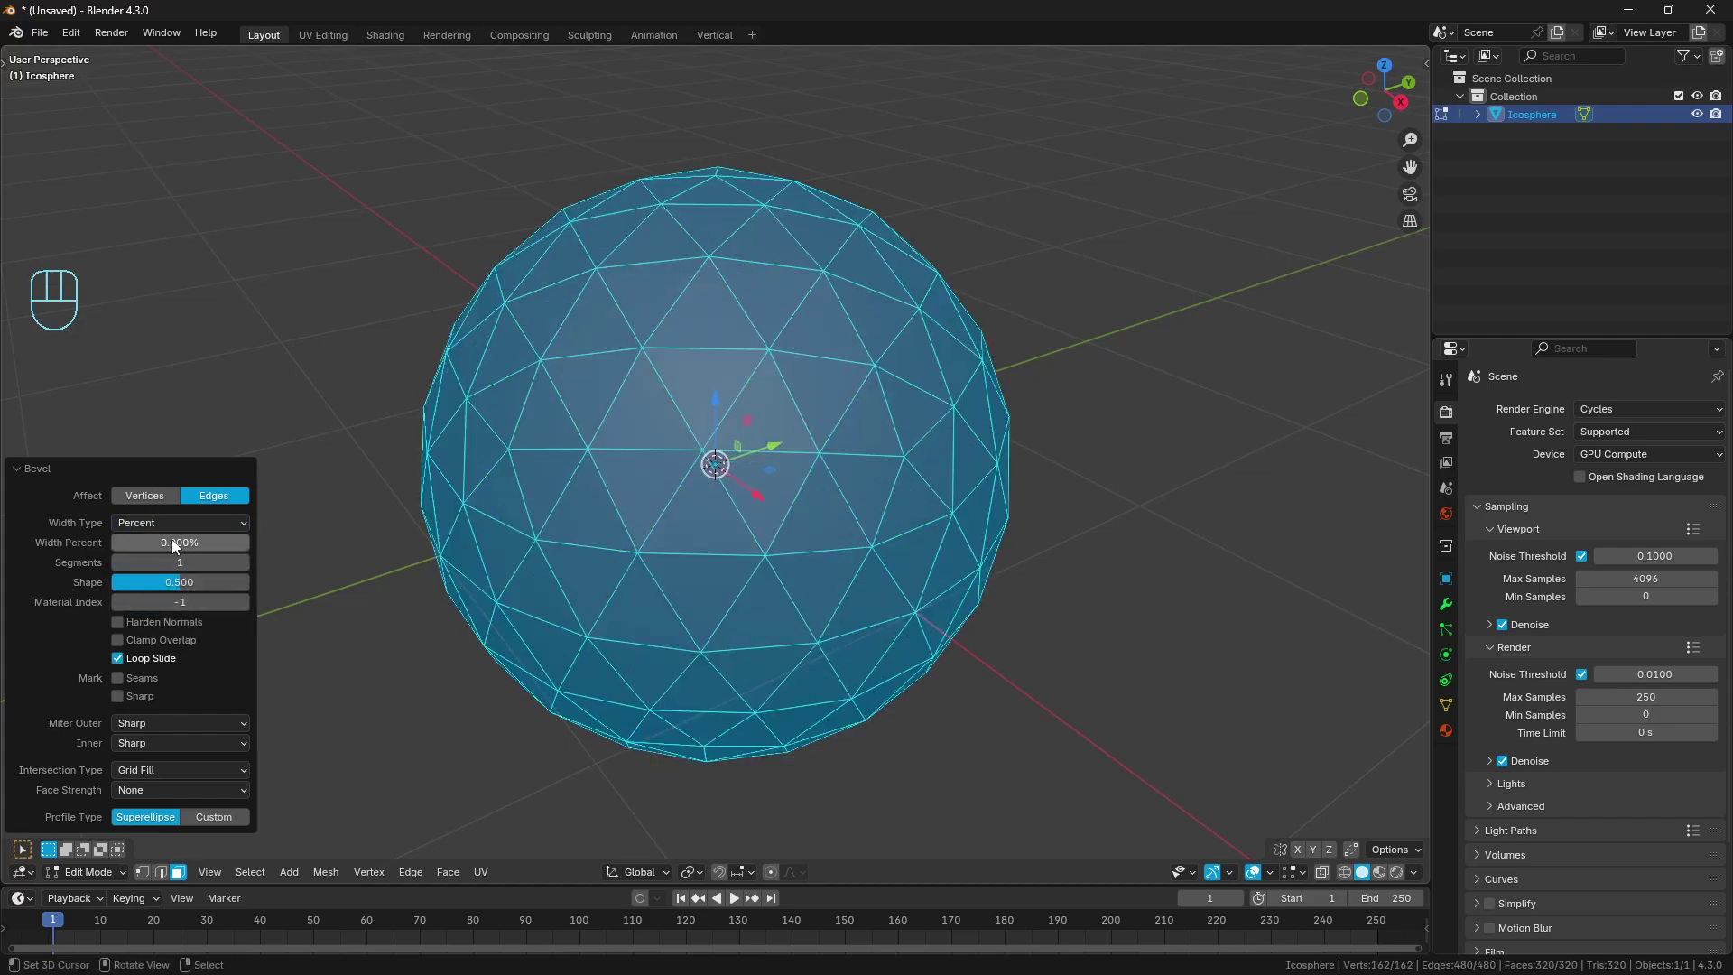
drag(171, 539, 235, 539)
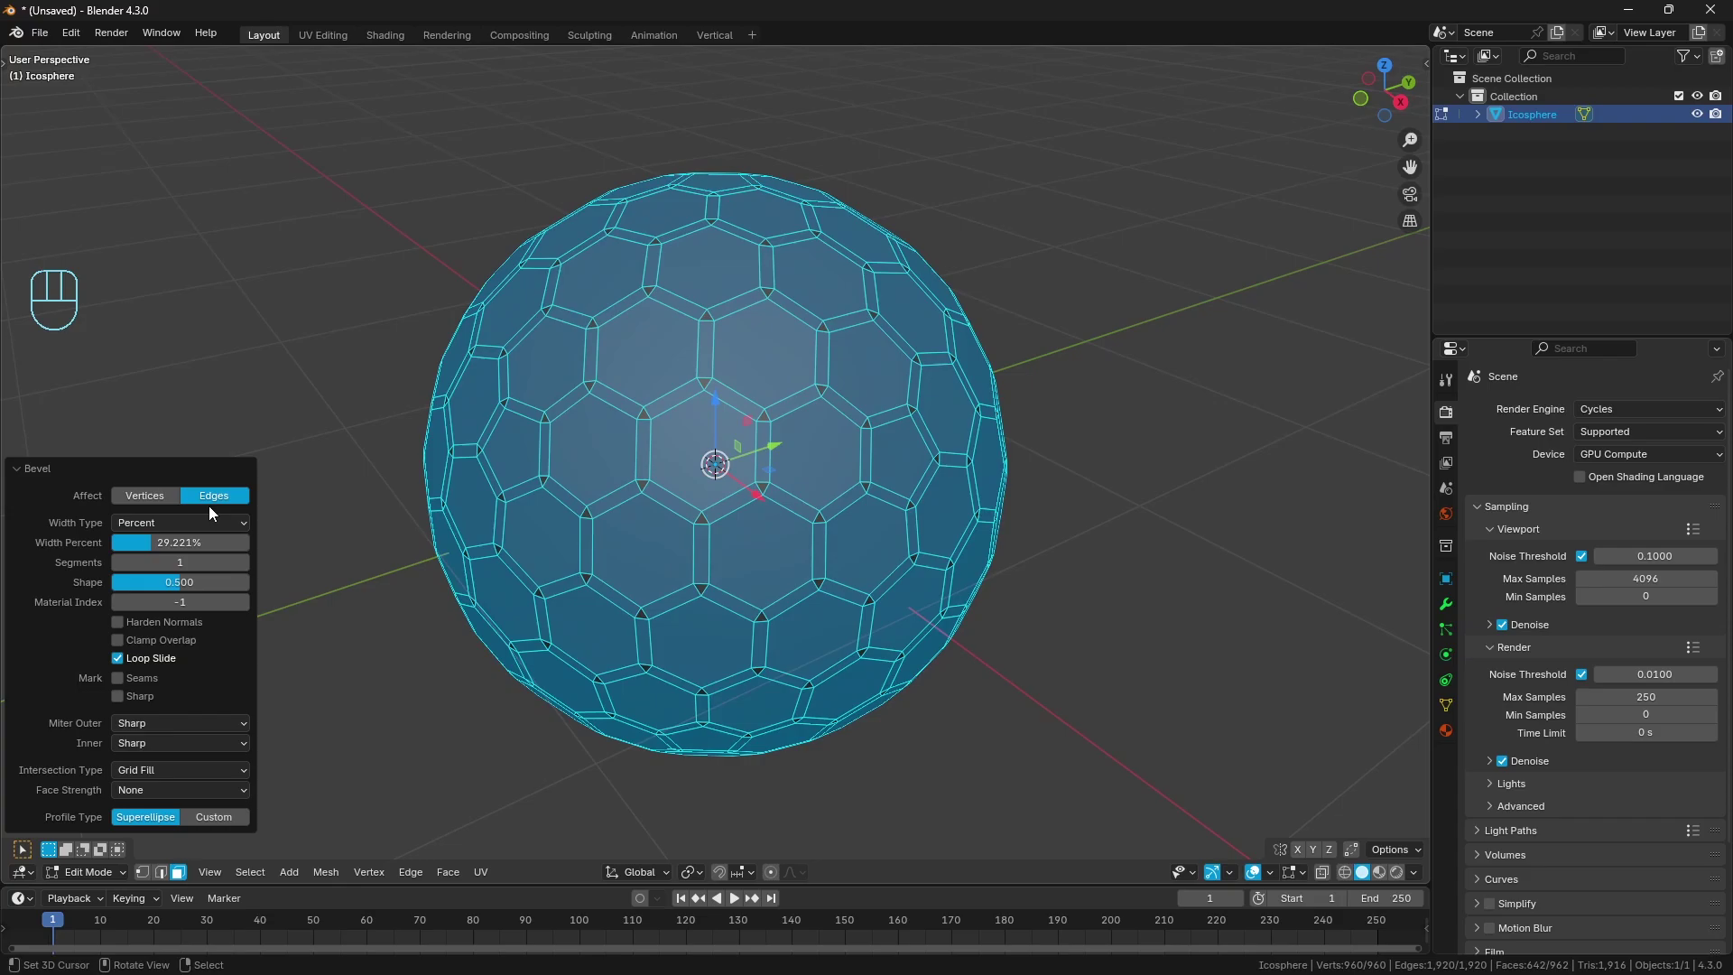
click(40, 470)
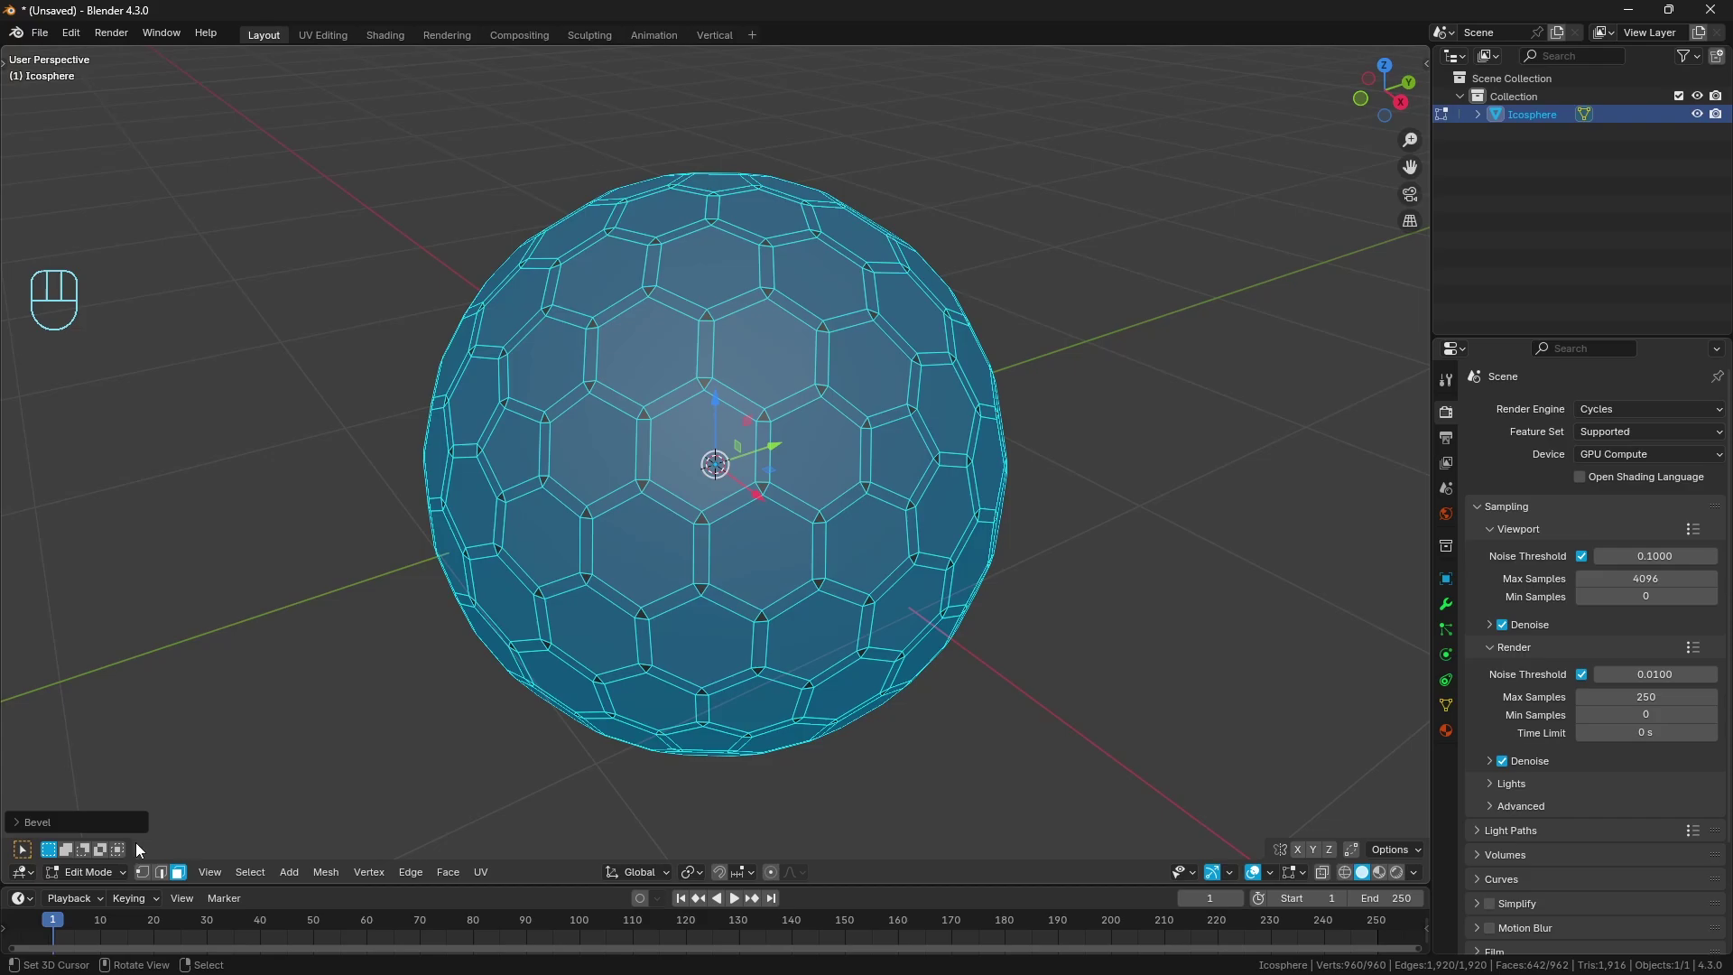
Step: Select one hexagon and one pentagon, then all faces of similar area
key(a)
key(a)
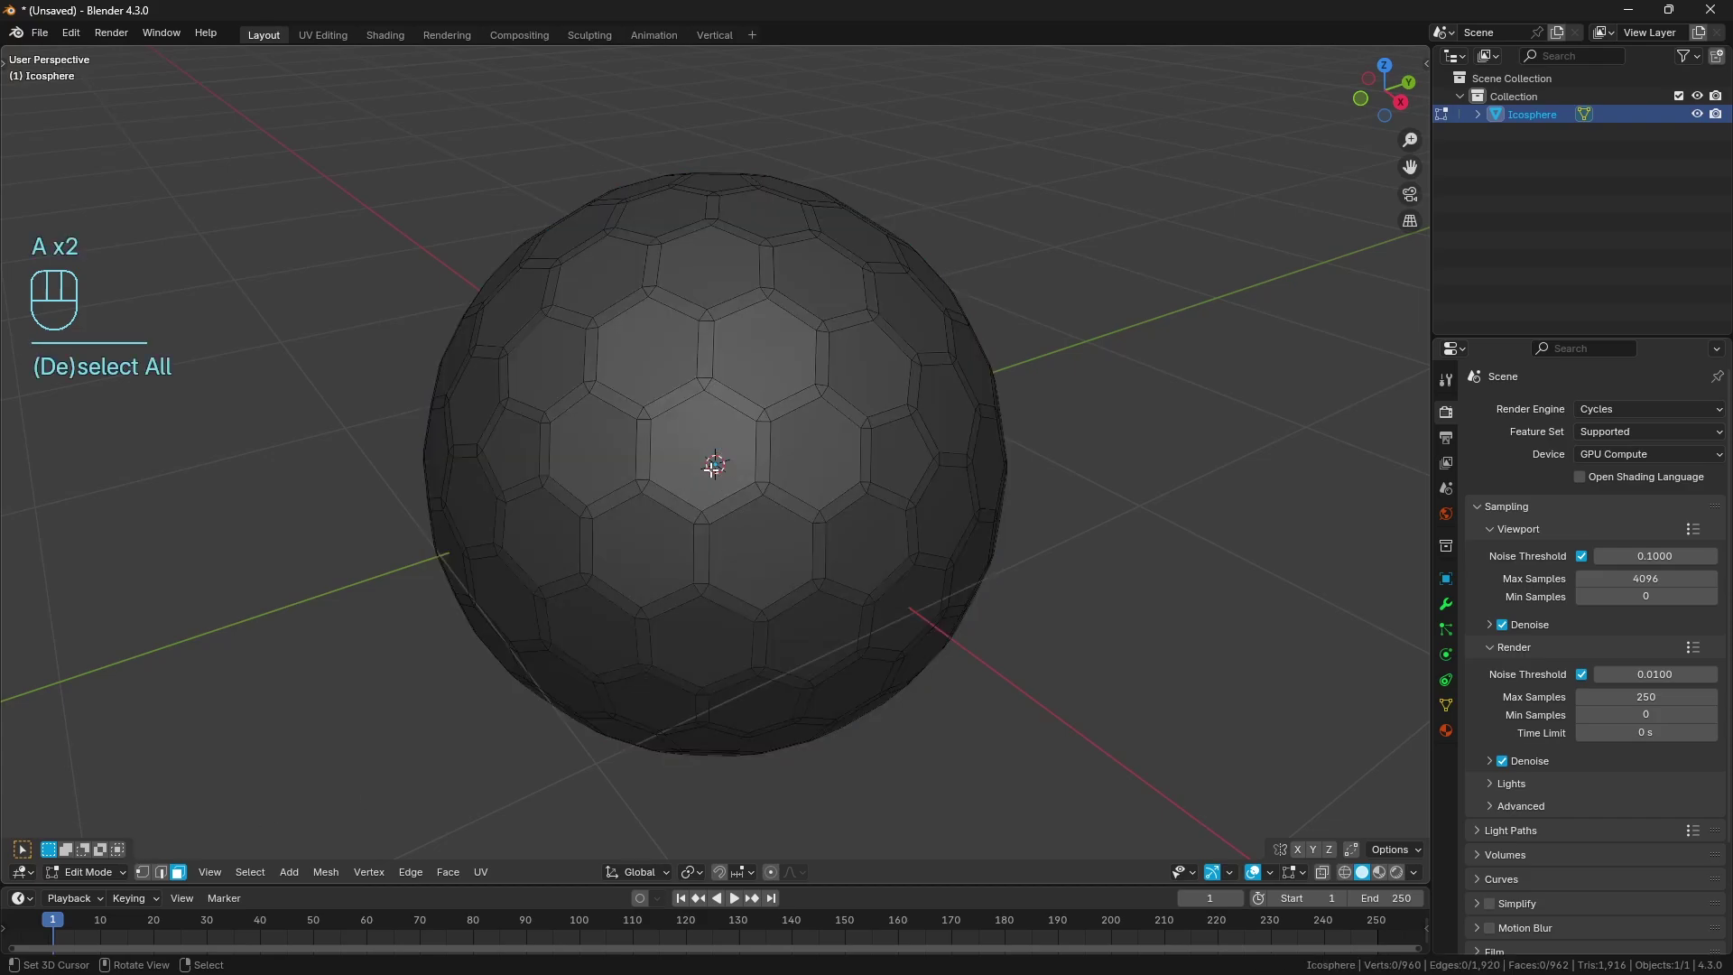
click(713, 465)
middle_drag(901, 437, 889, 472)
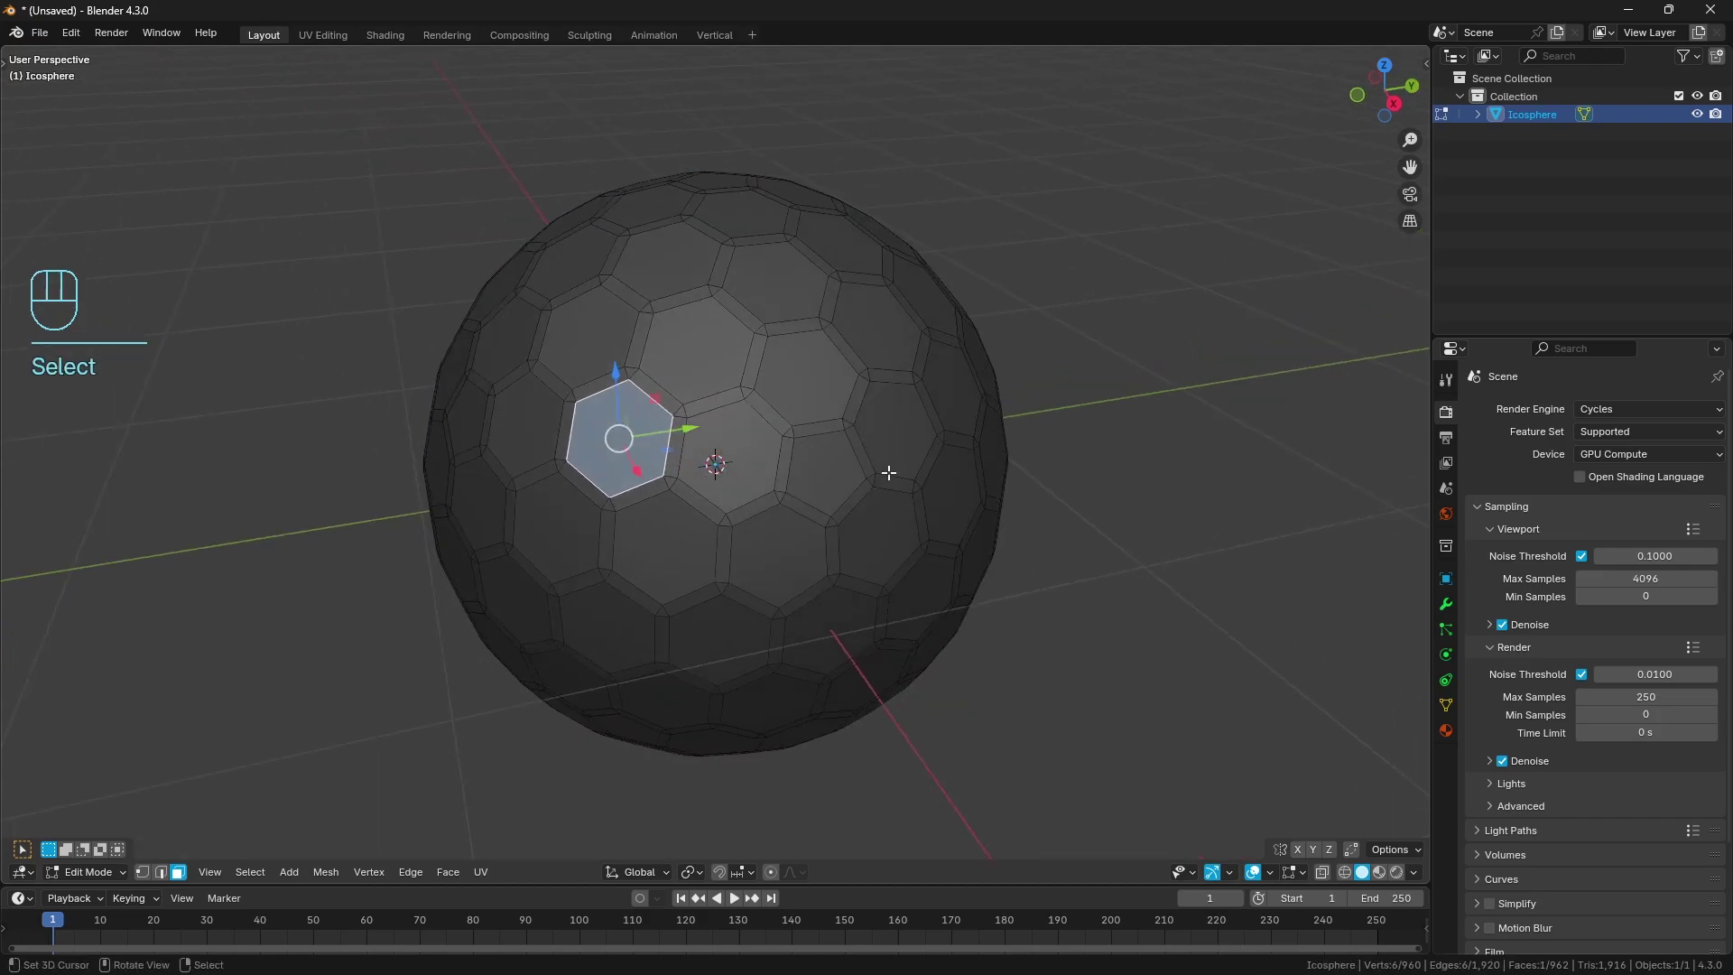
shift+click(822, 479)
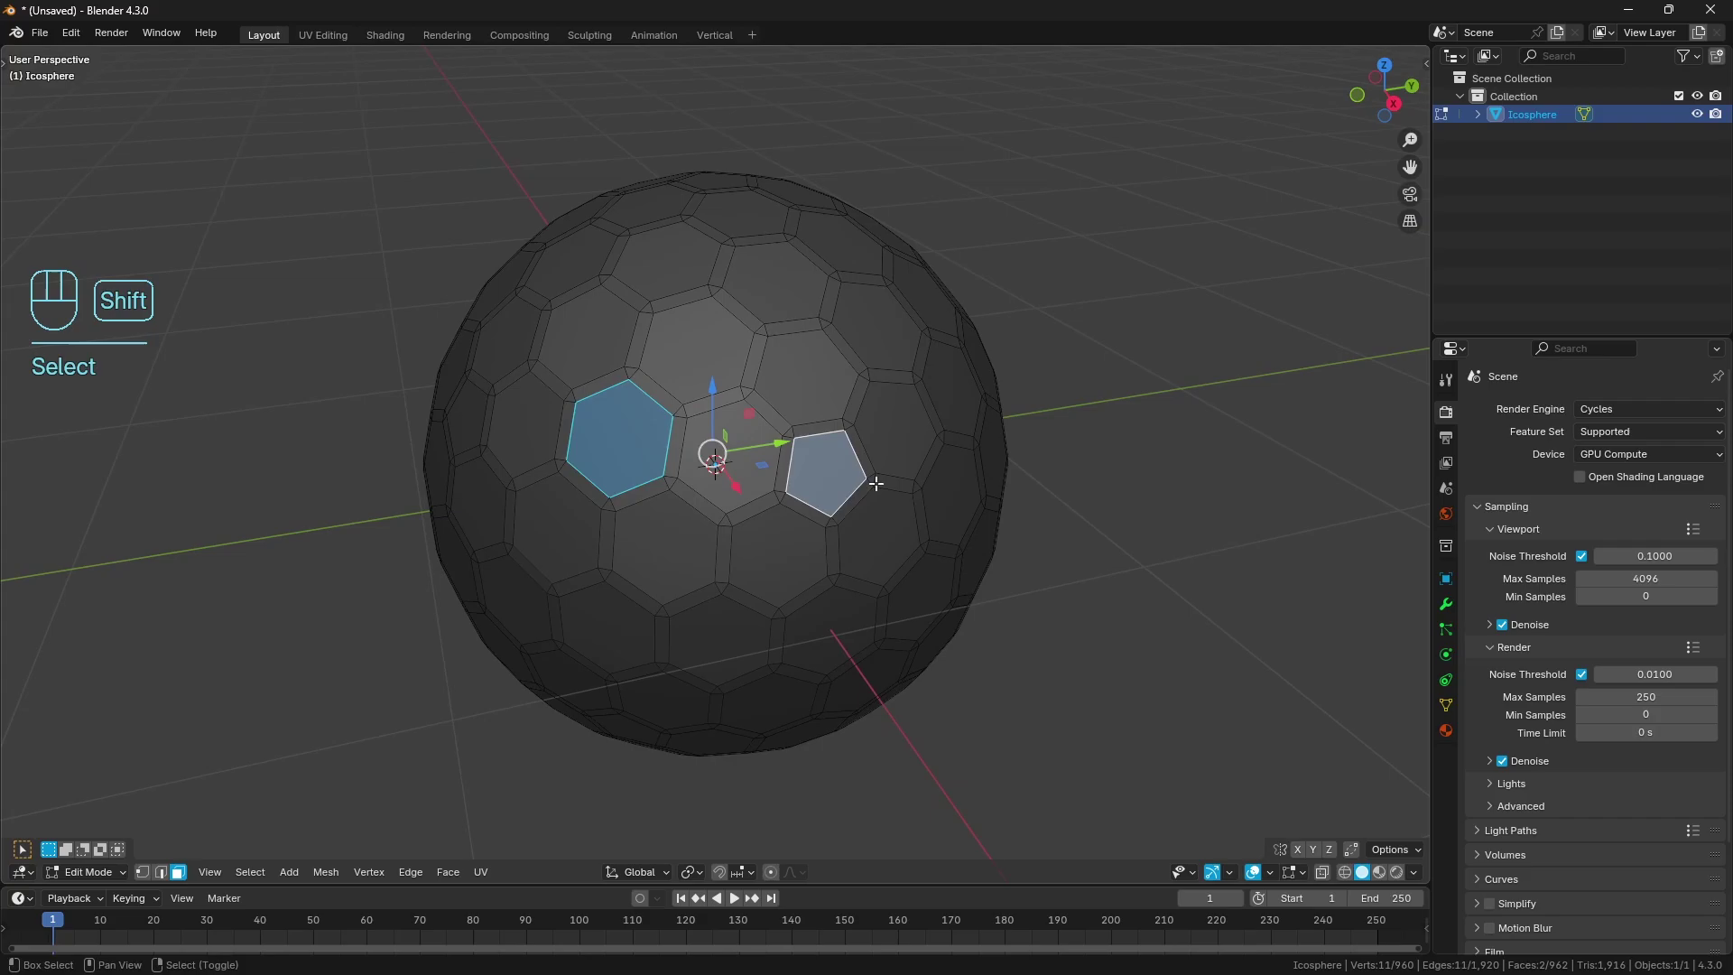
key(shift+g)
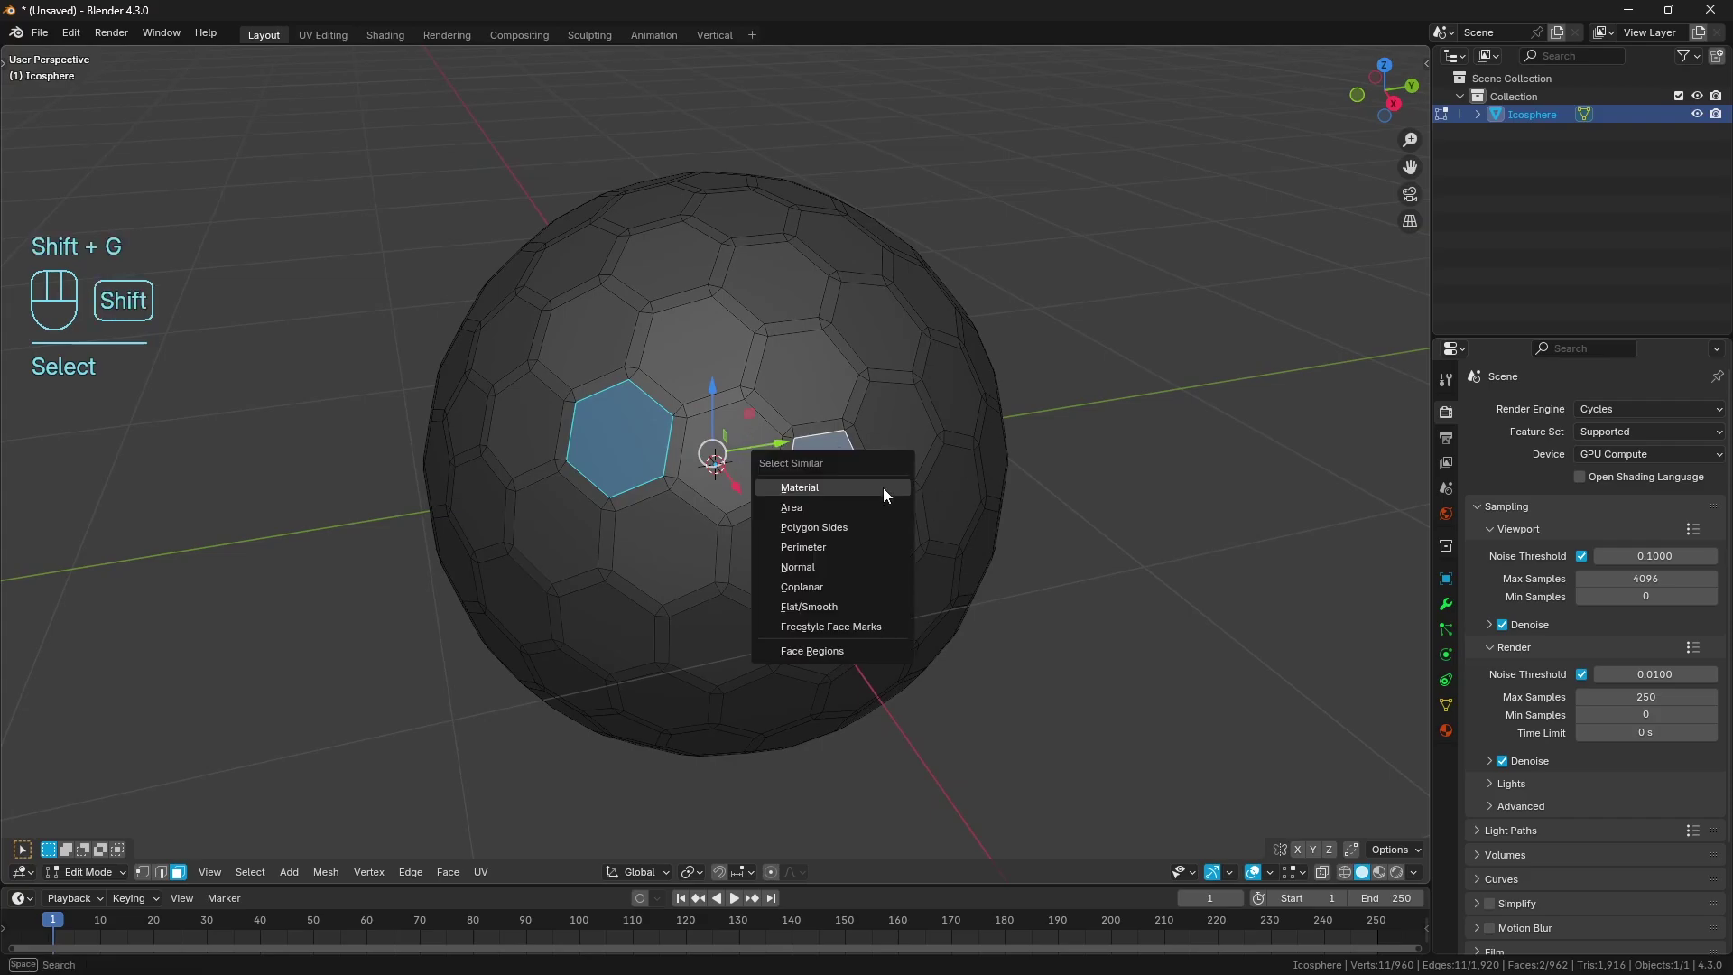
click(832, 507)
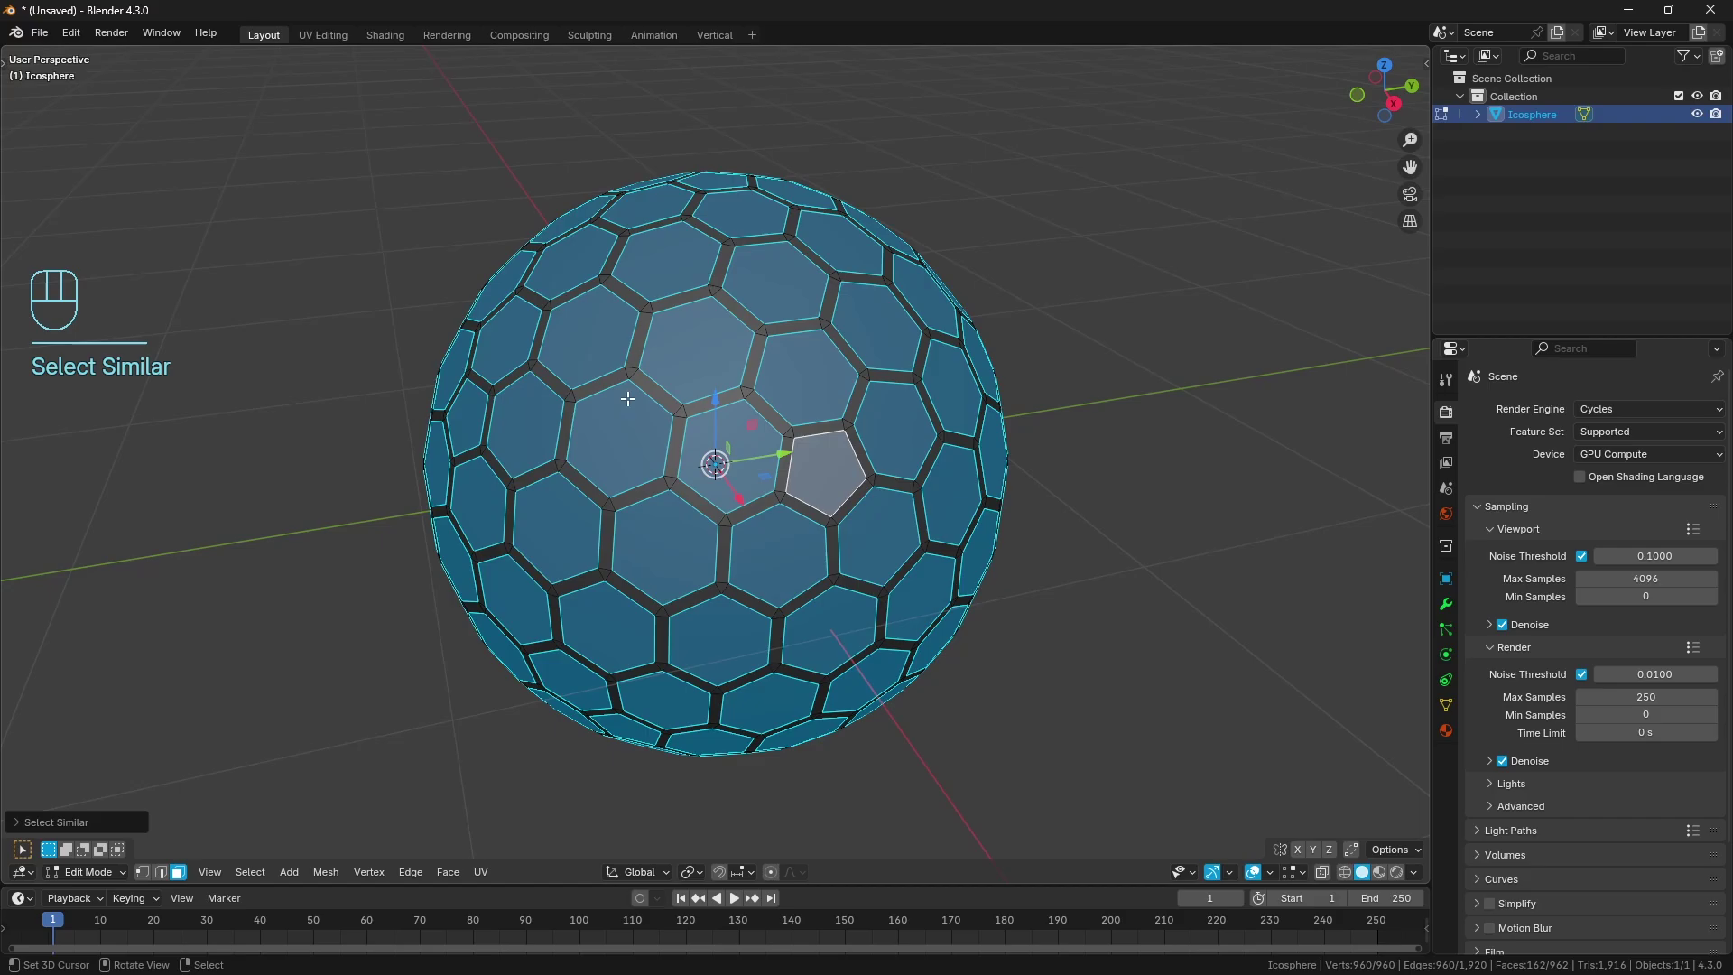
mouse_move(785, 534)
middle_down()
mouse_move(787, 548)
mouse_move(802, 531)
middle_up()
scroll(823, 521, up, 2)
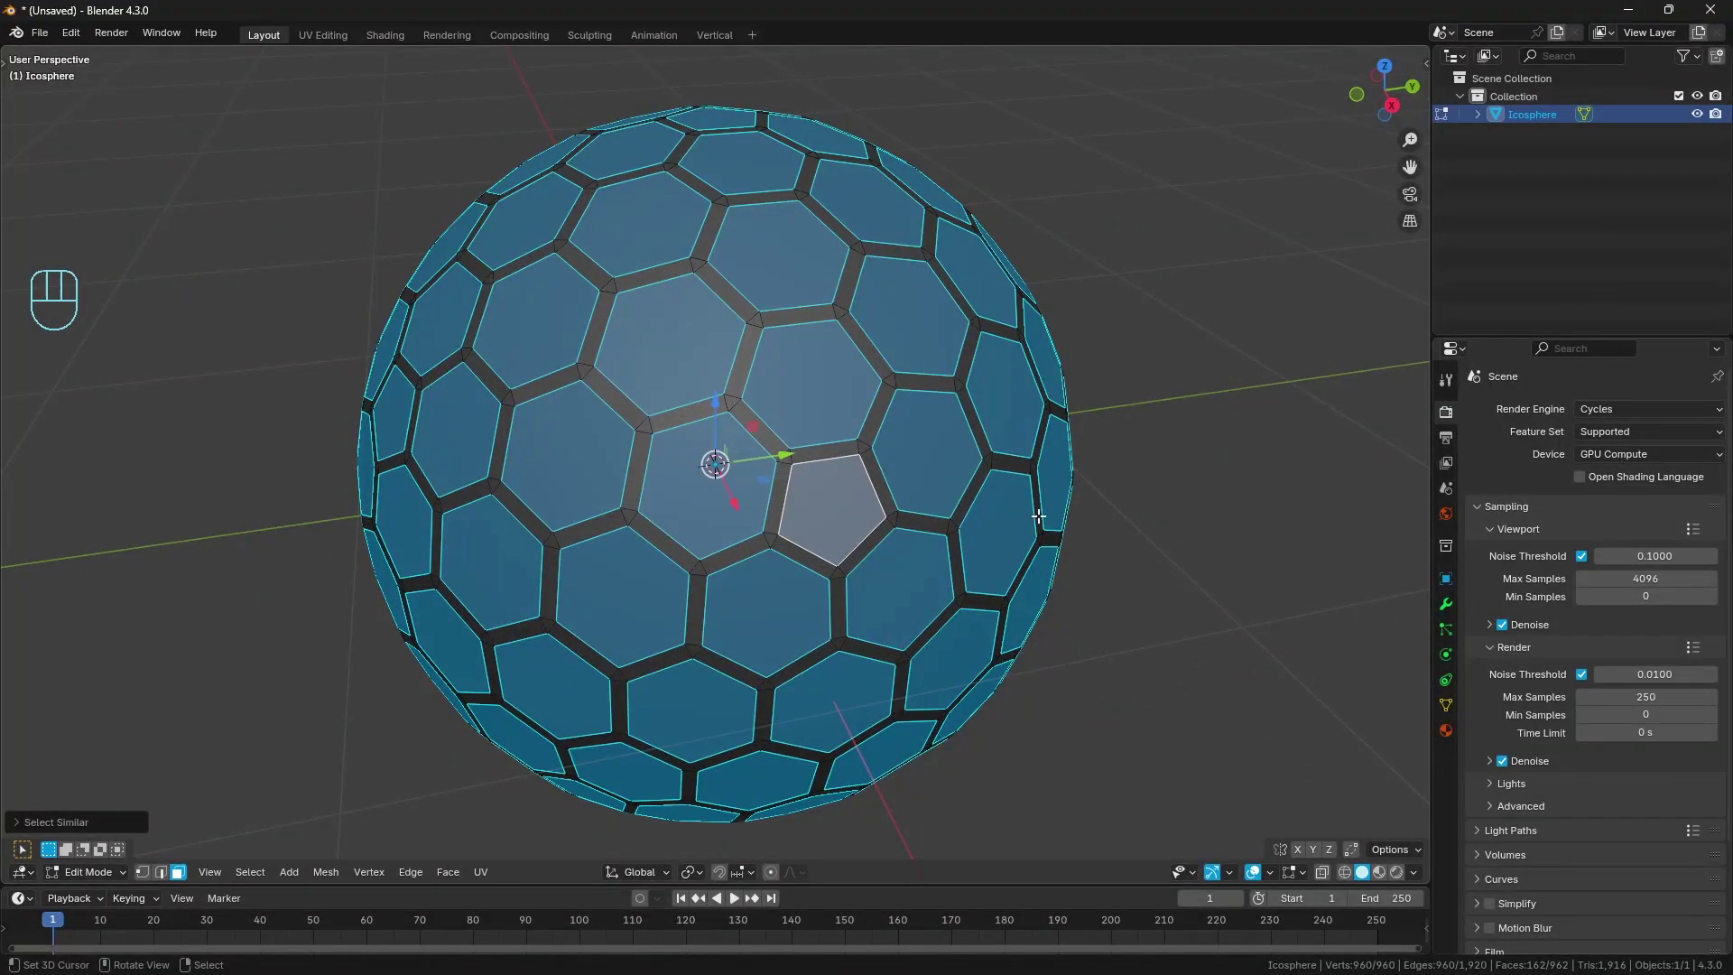
Step: Inset the selected hexagon and pentagon faces and fully crease their borders
key(i)
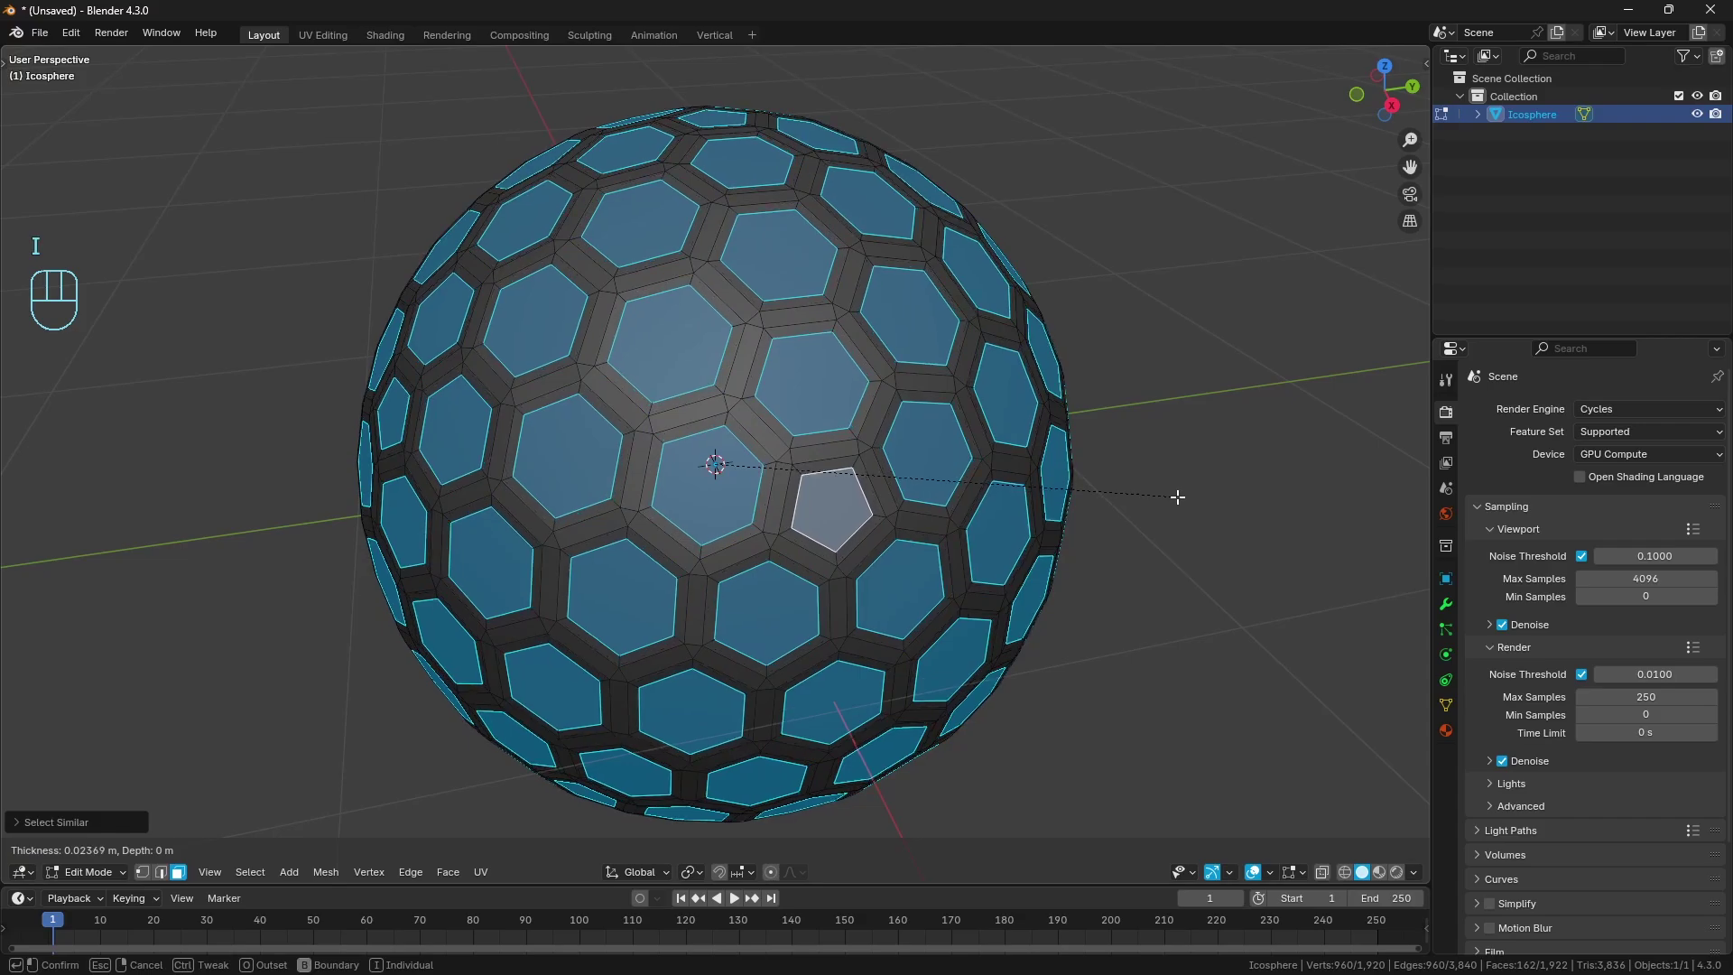
click(1179, 497)
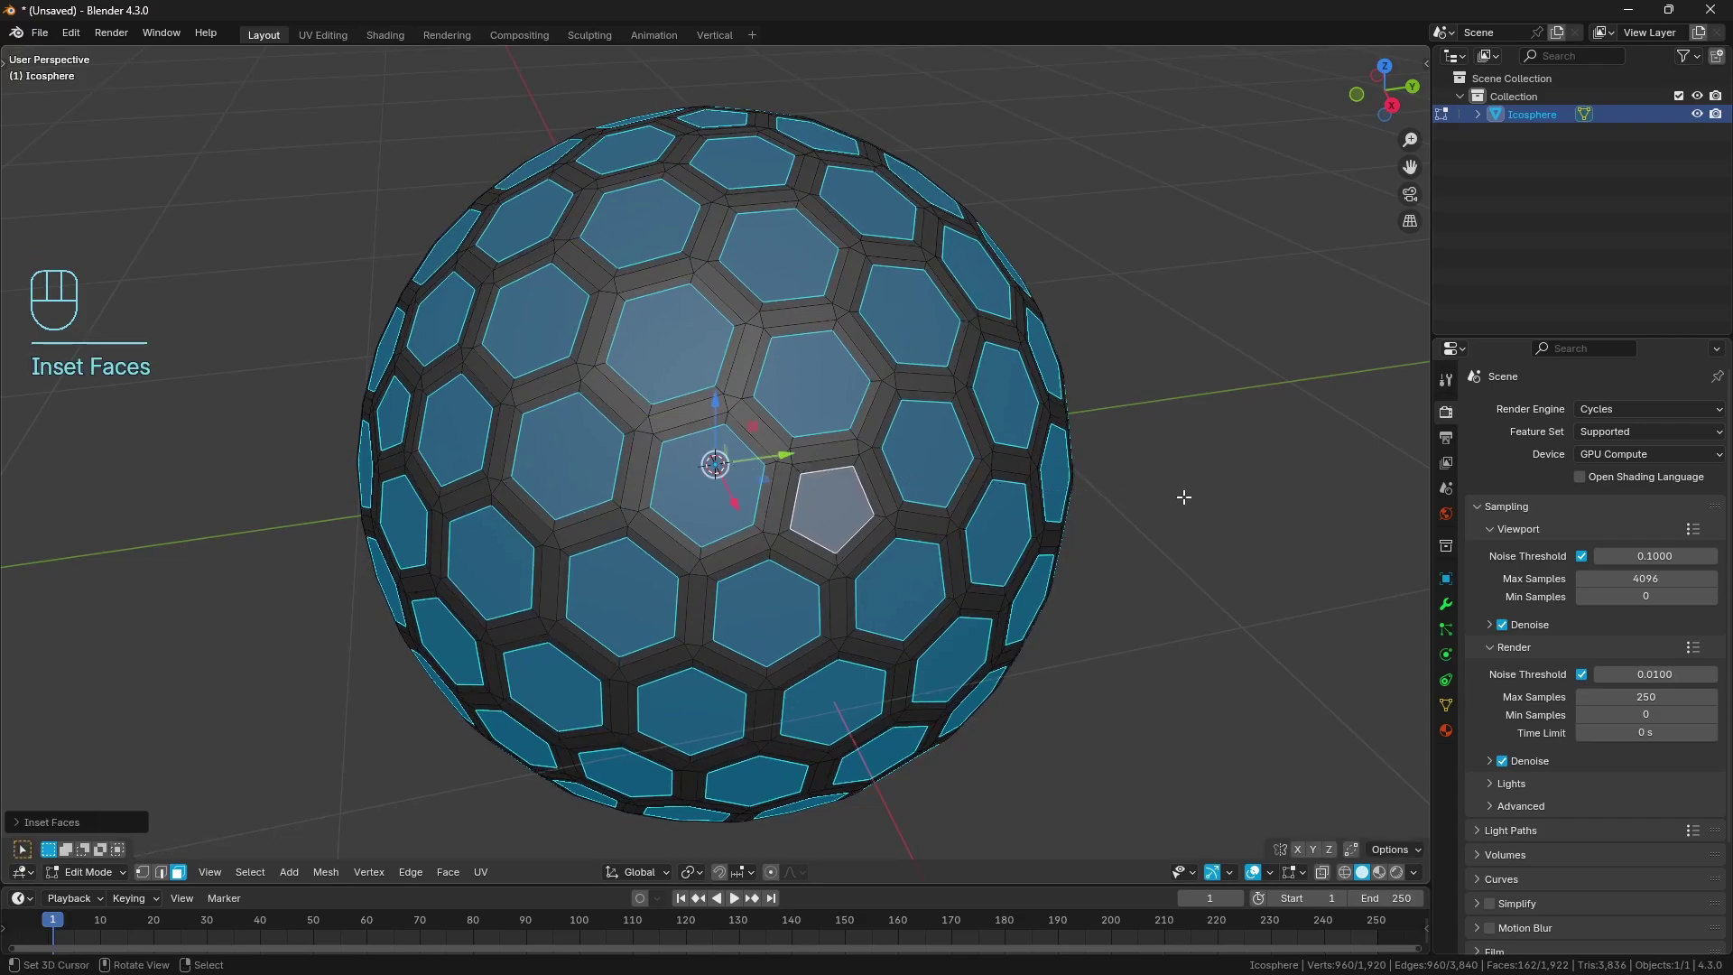
key(shift+e)
click(1183, 496)
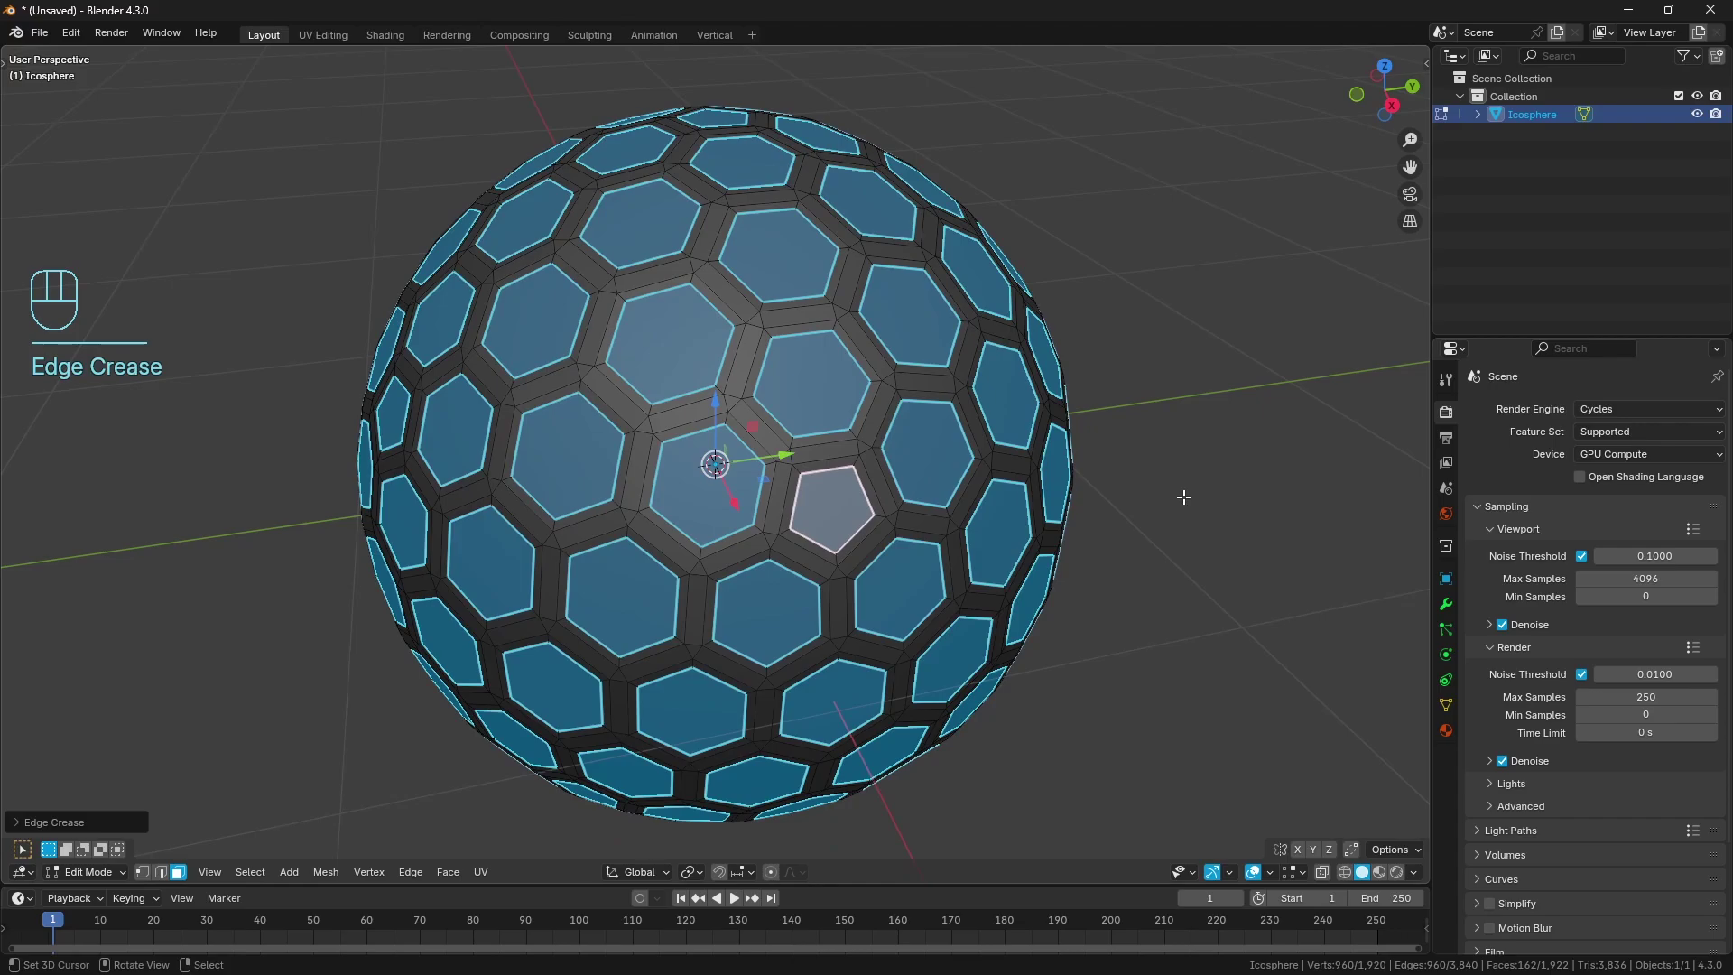
Step: Delete the inset faces to perforate the sphere and return to Object Mode
key(x)
click(1163, 536)
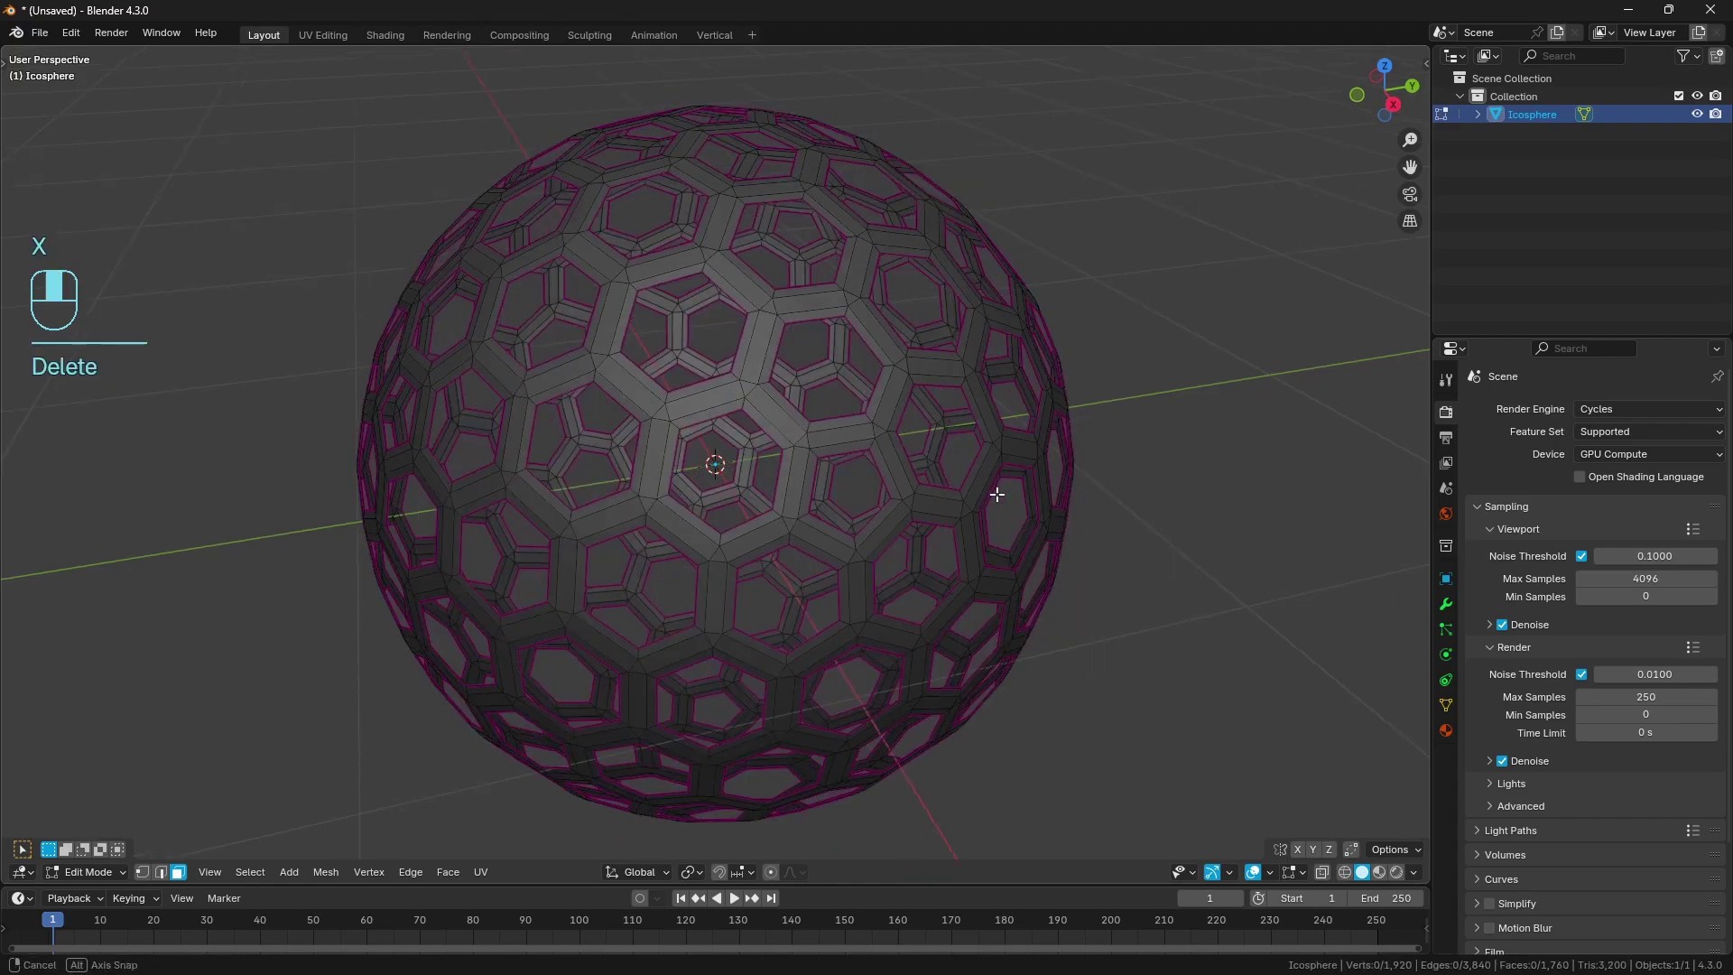
key(a)
key(a)
key(Tab)
Step: Apply Shade Smooth to the perforated icosphere
scroll(880, 479, down, 2)
middle_drag(880, 478, 806, 501)
scroll(806, 501, up, 1)
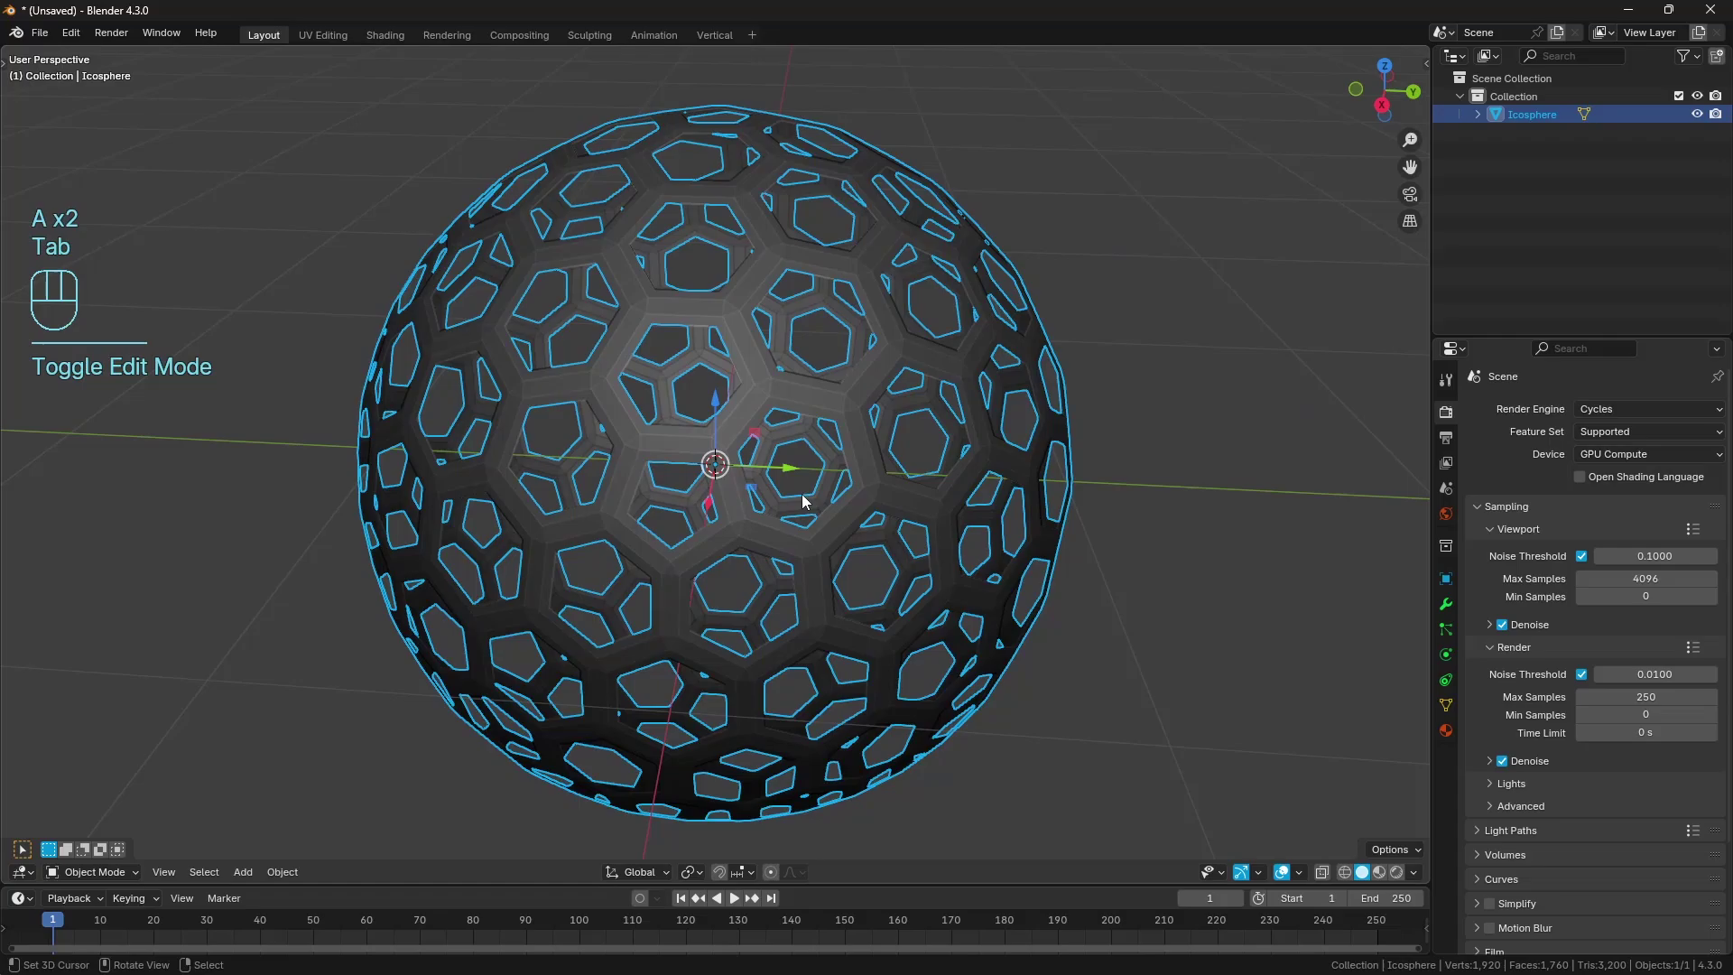
right_click(940, 452)
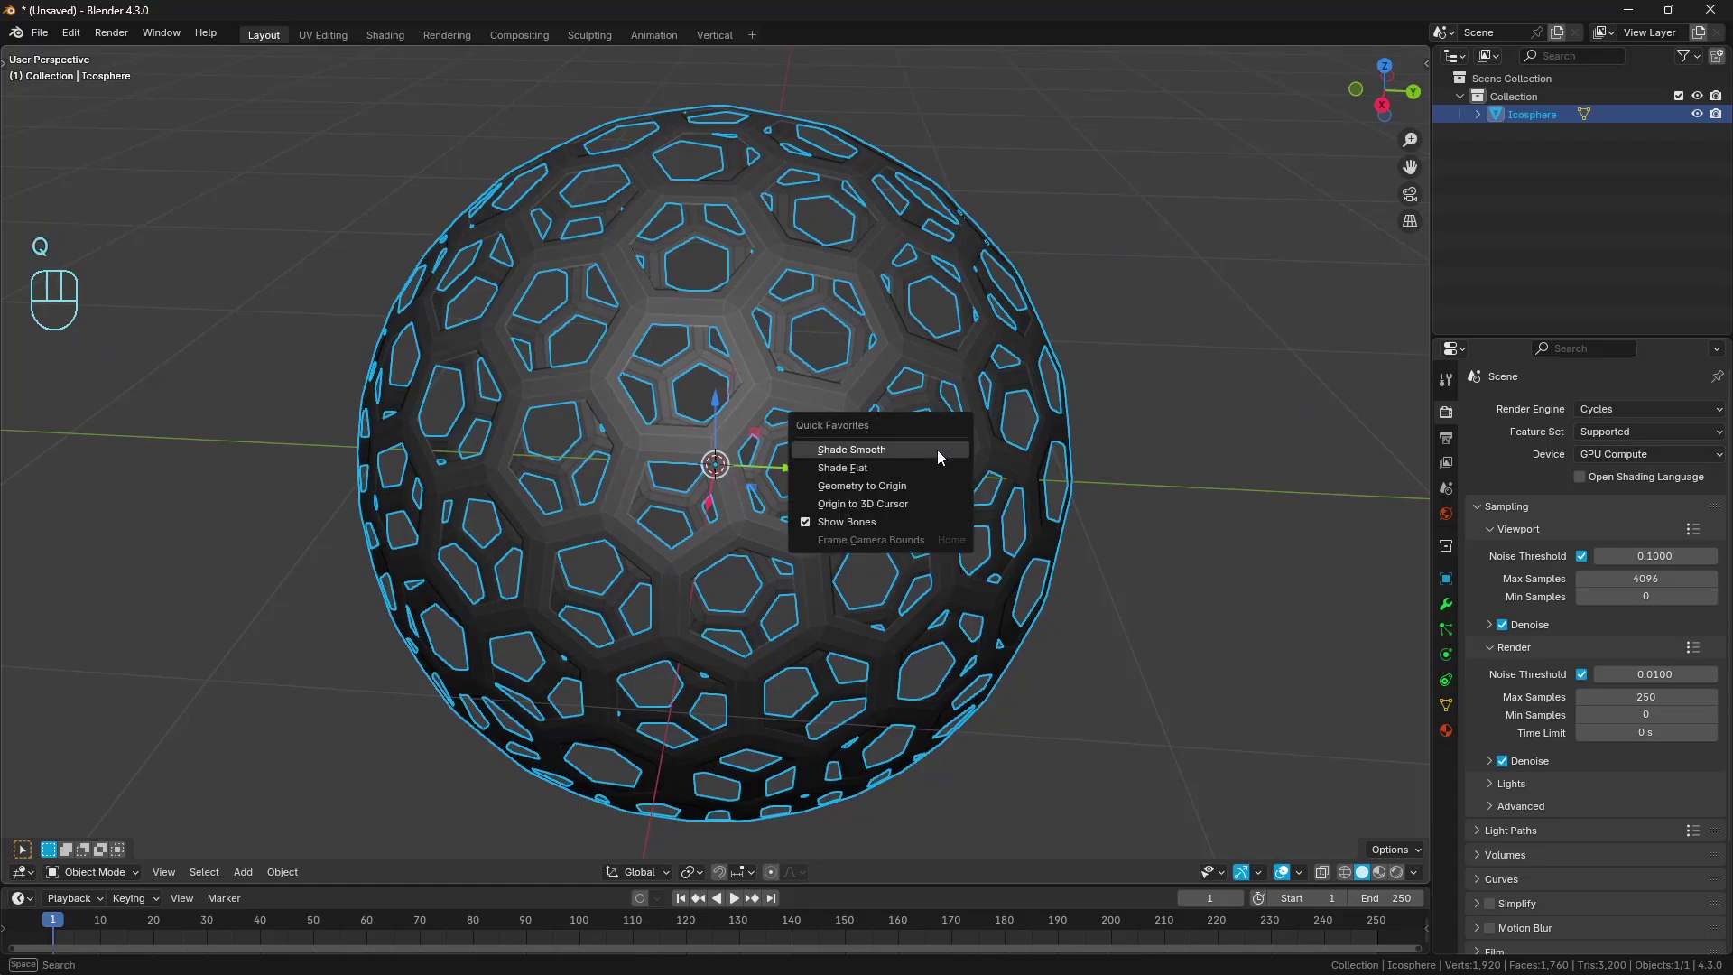
click(939, 452)
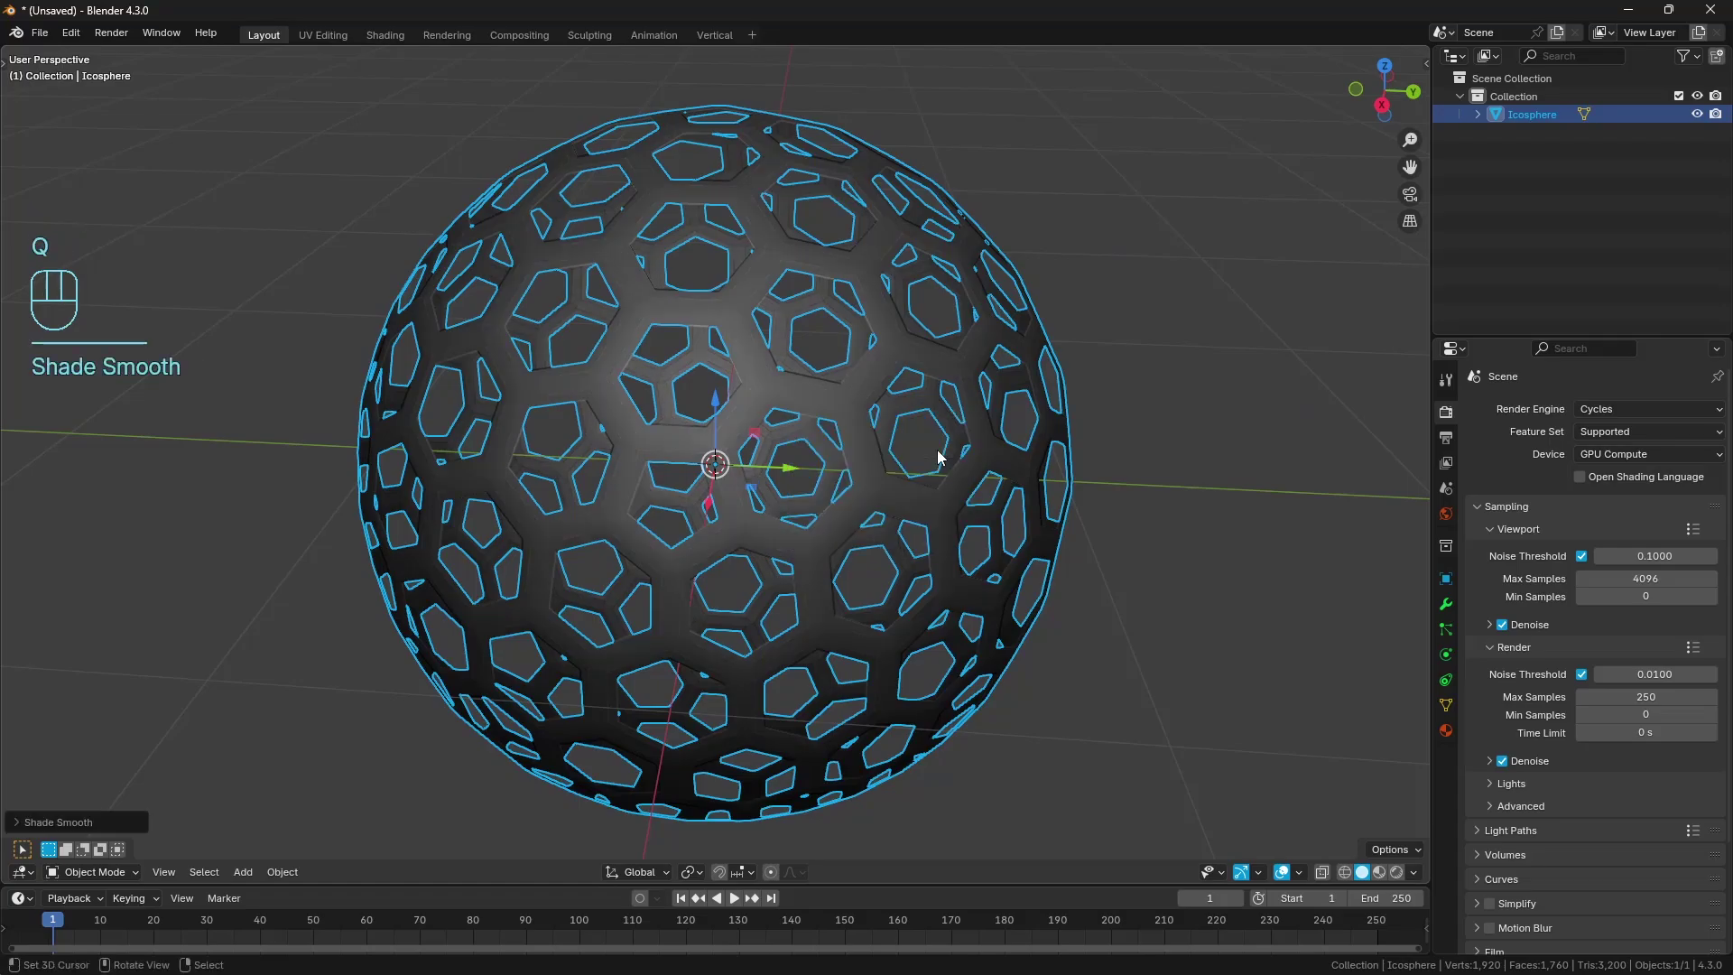
Step: Add and apply a Subdivision Surface modifier, raising the sphere to 6,720 faces
click(1445, 605)
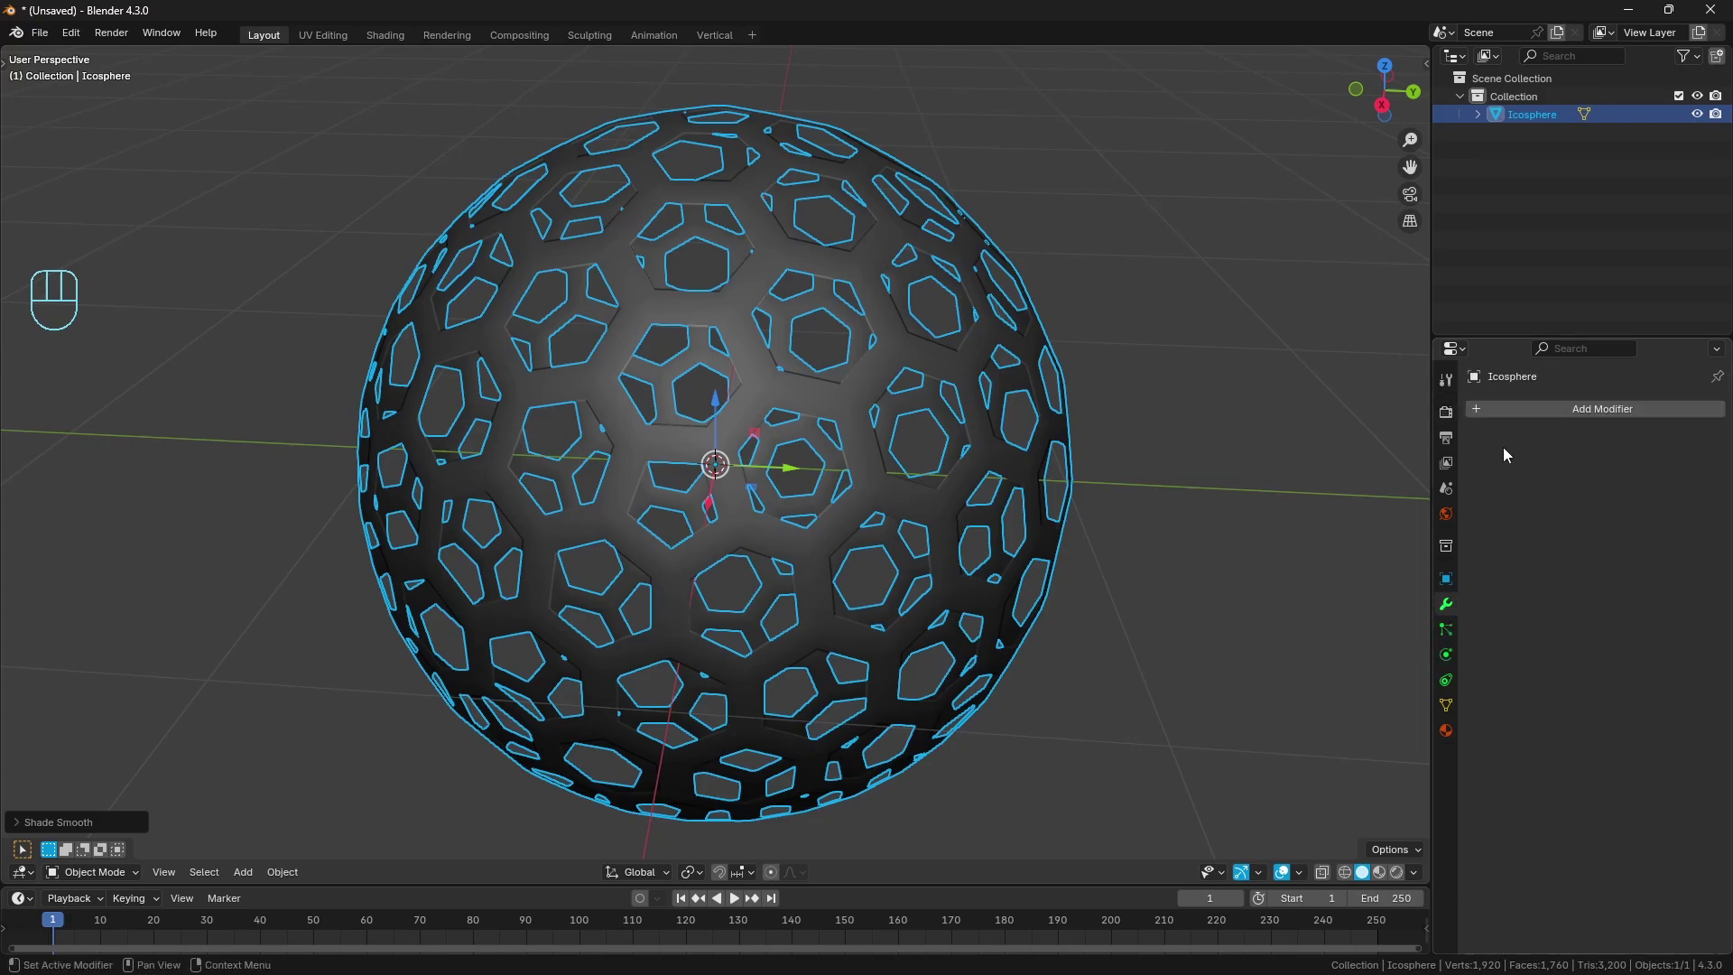
click(1515, 413)
text(sub)
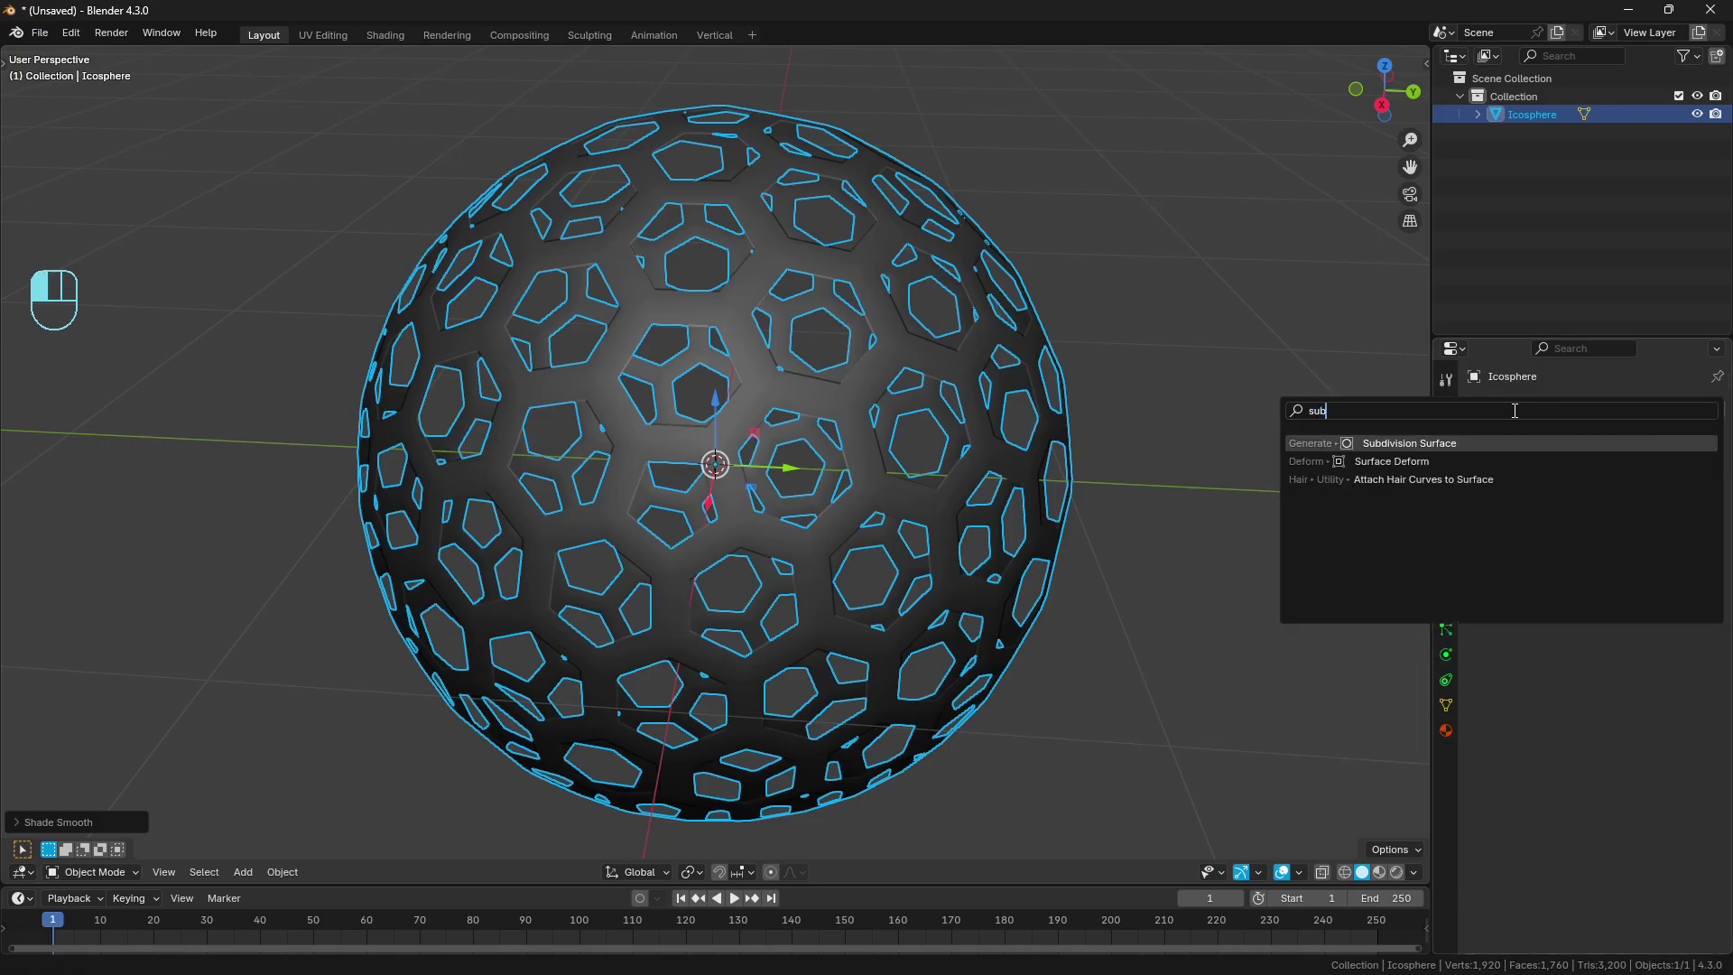
key(Return)
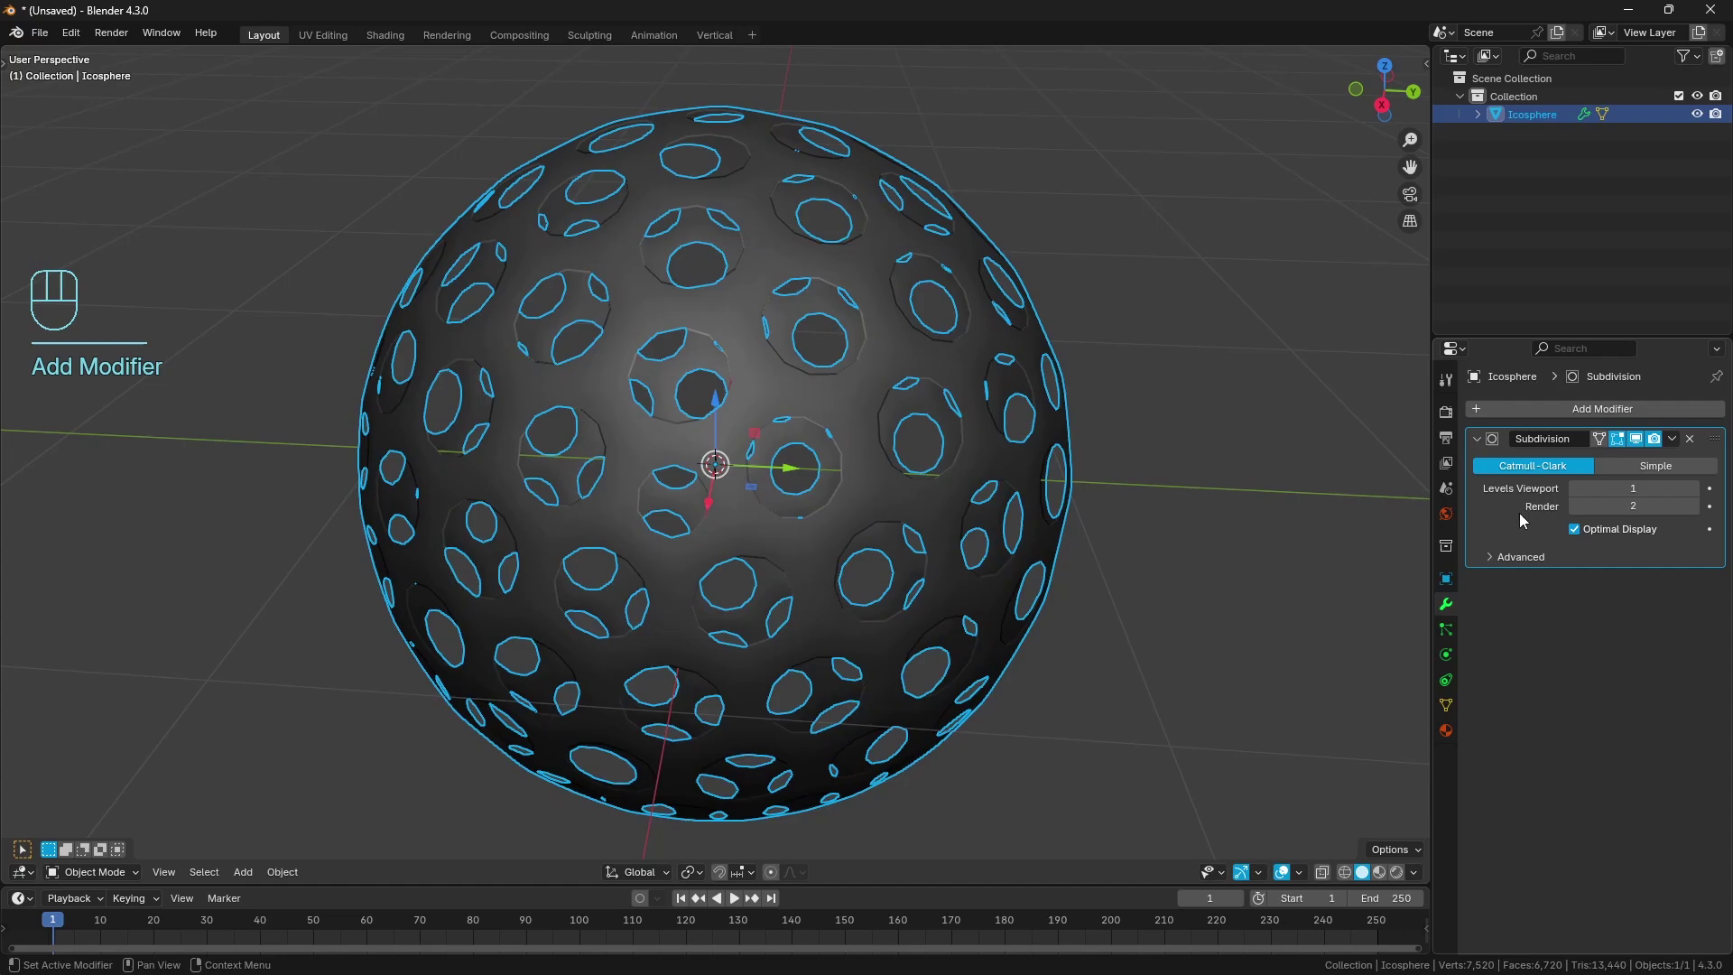
key(ctrl+a)
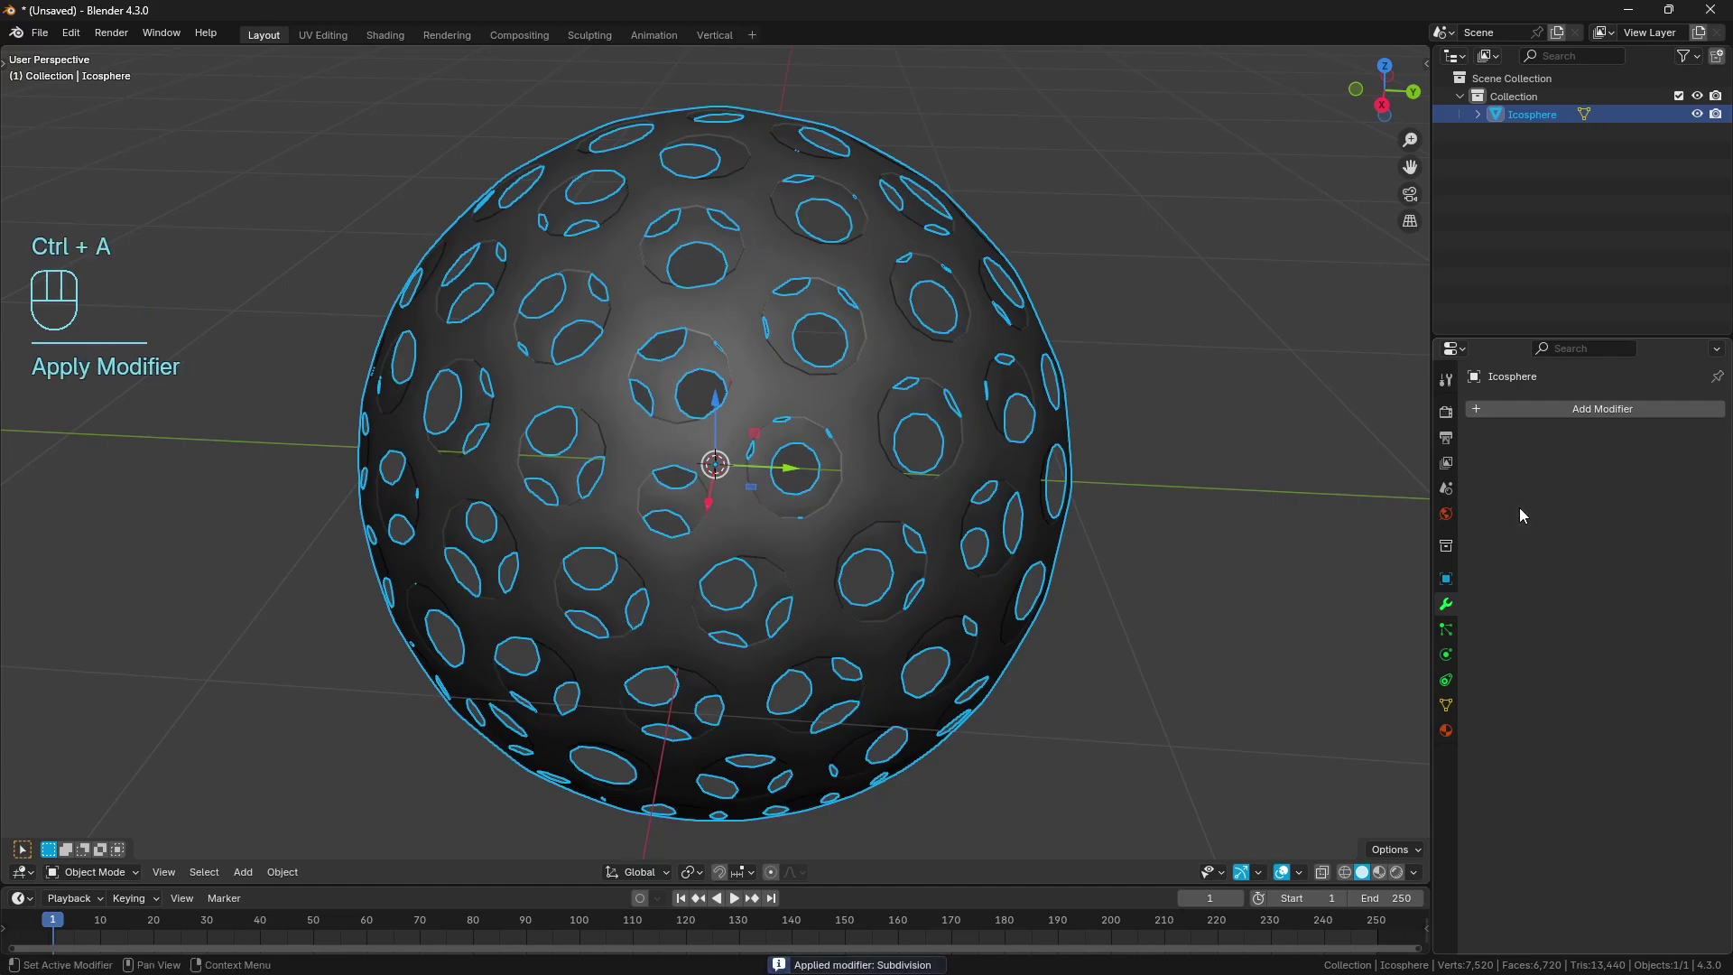
middle_drag(1309, 496, 810, 460)
scroll(874, 535, down, 3)
scroll(889, 471, up, 3)
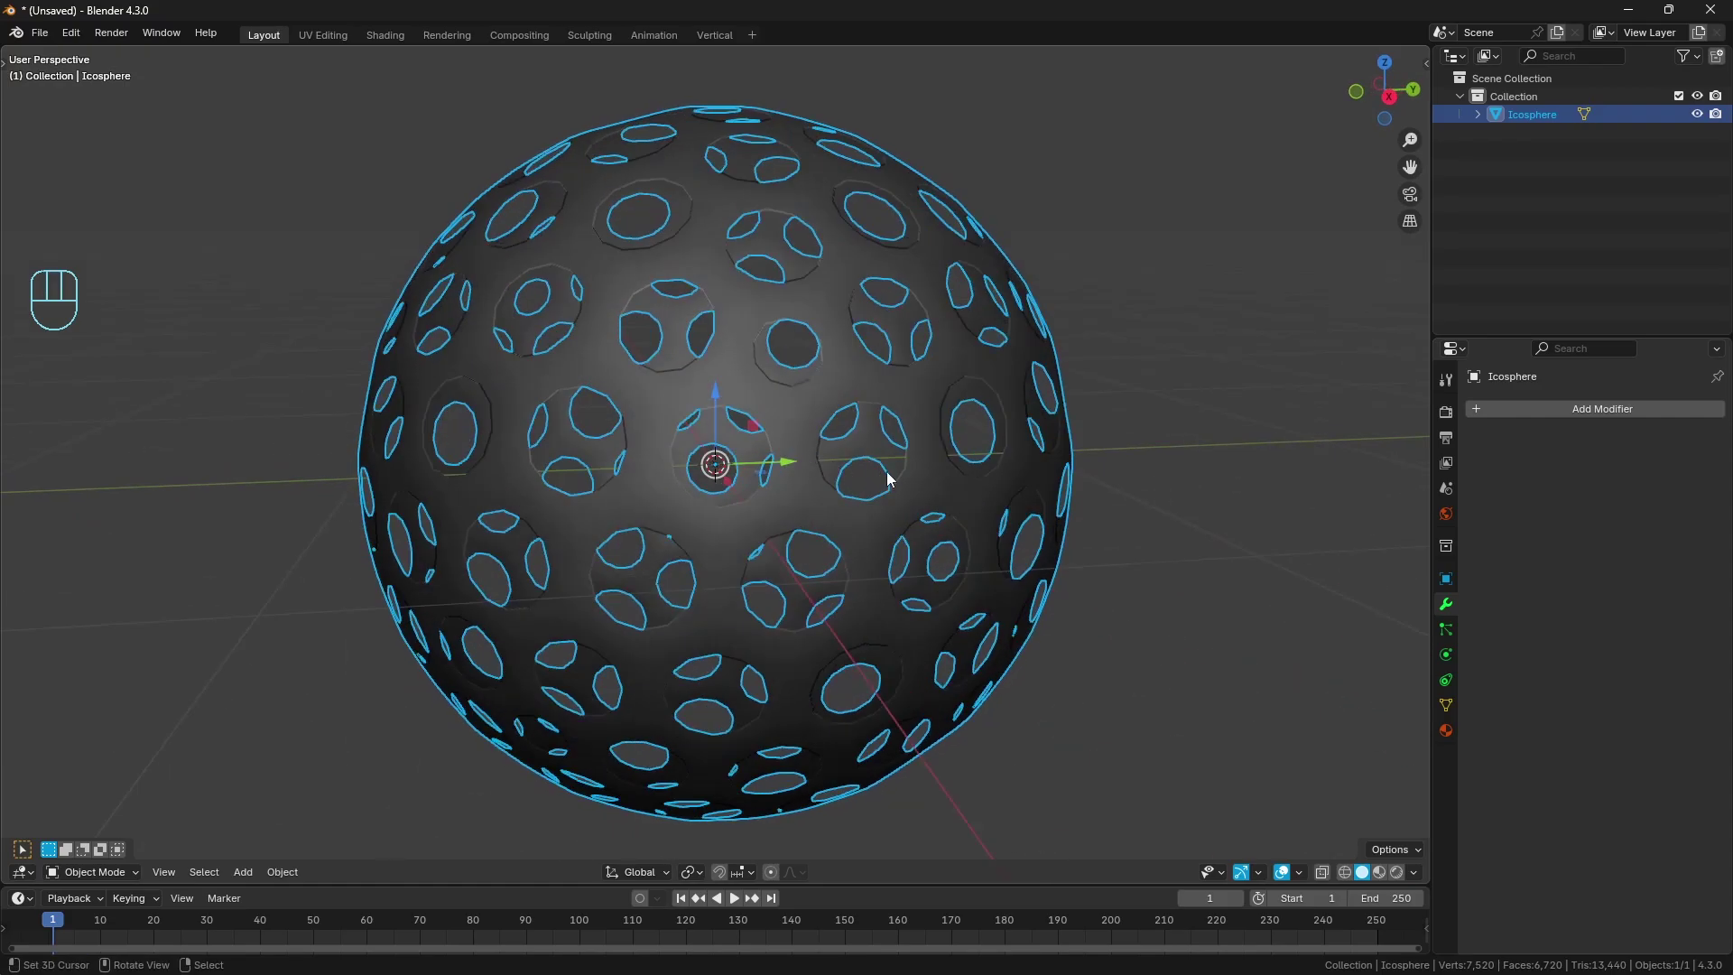
Step: Add a Solidify modifier with 0.067 m thickness to the icosphere
click(1498, 409)
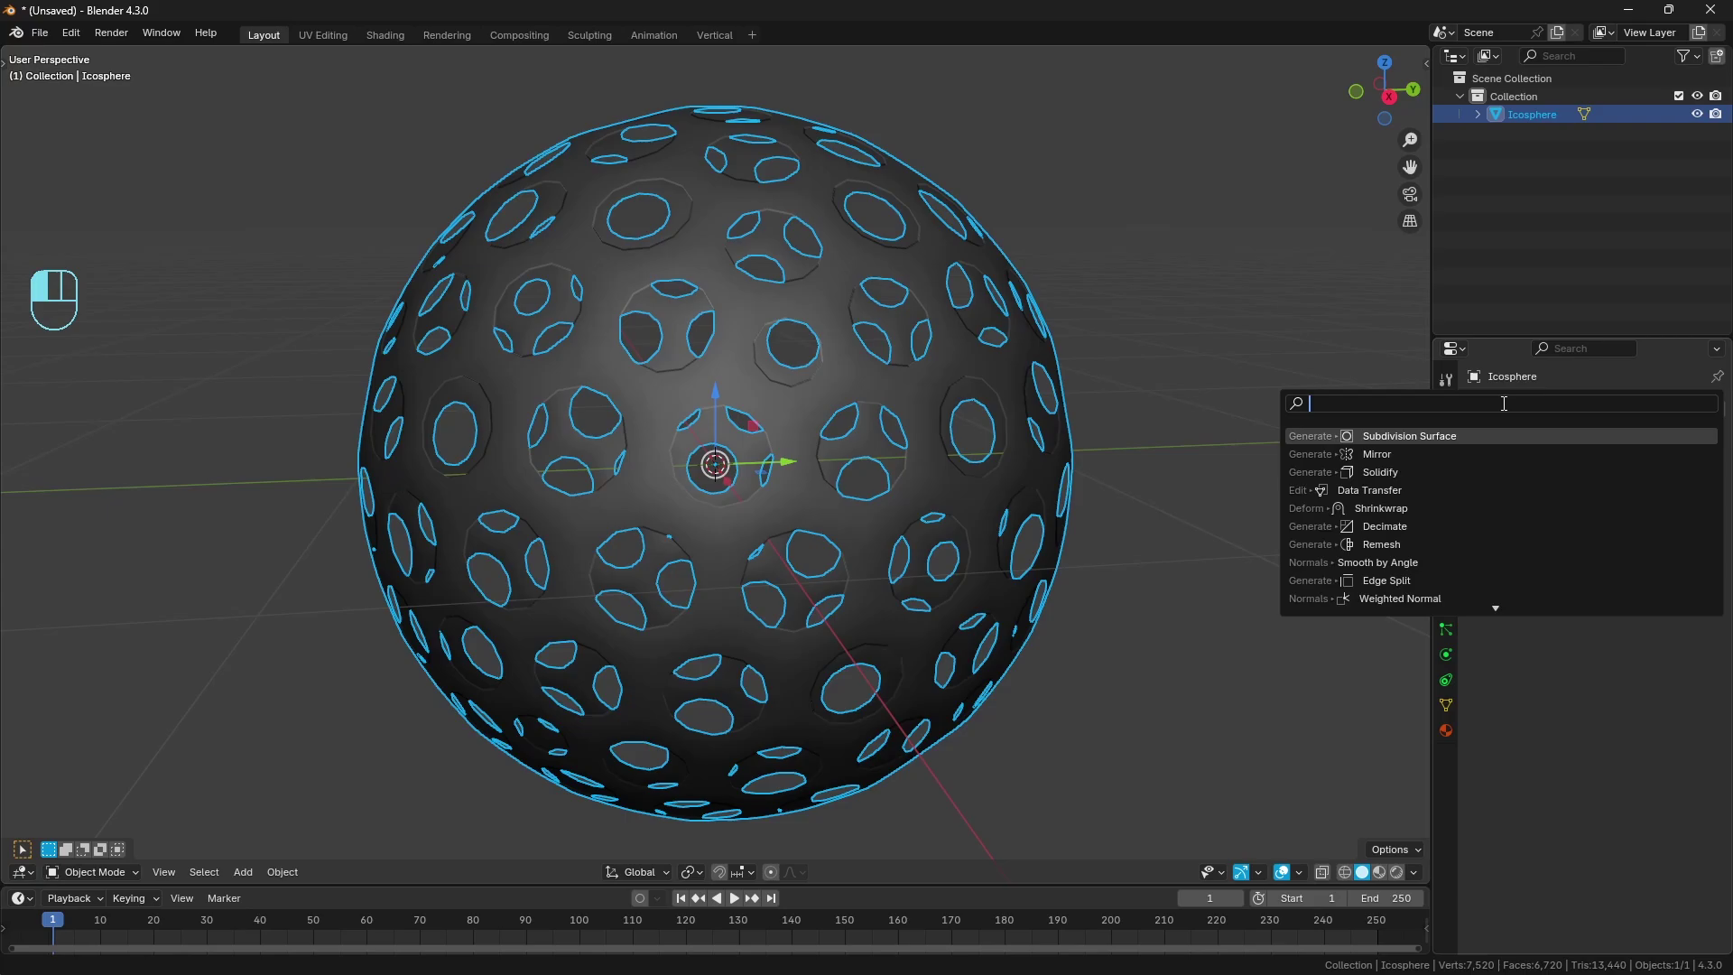
text(soli)
key(Return)
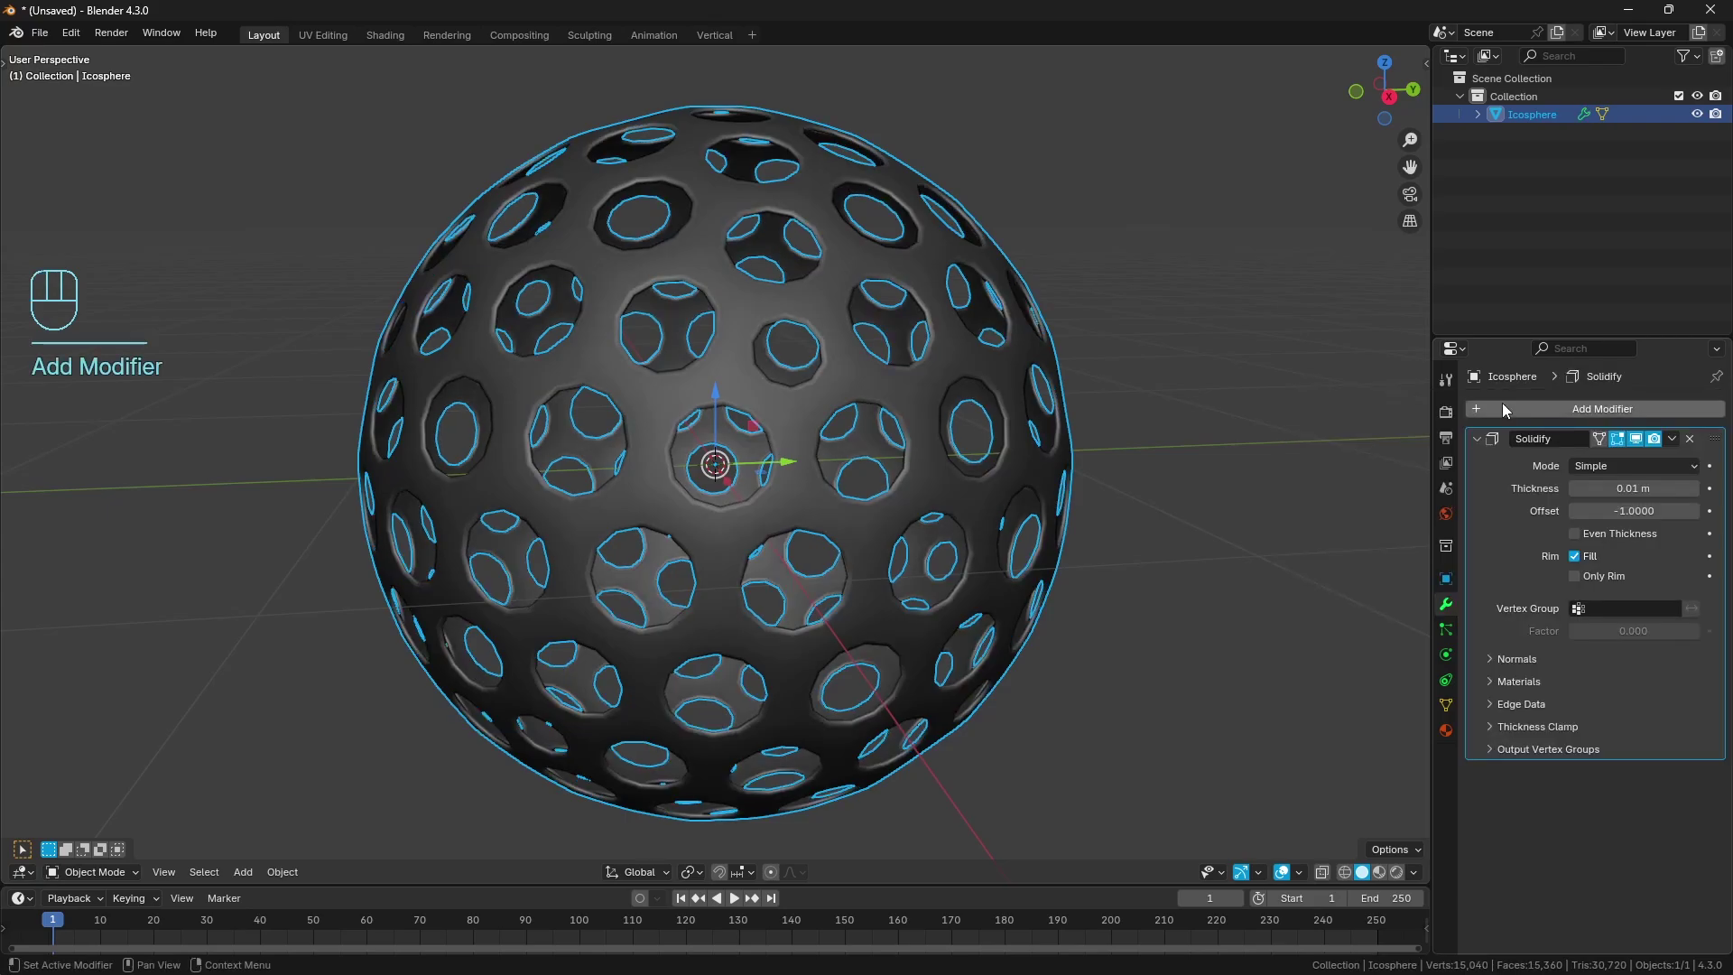
drag(1633, 487, 1702, 487)
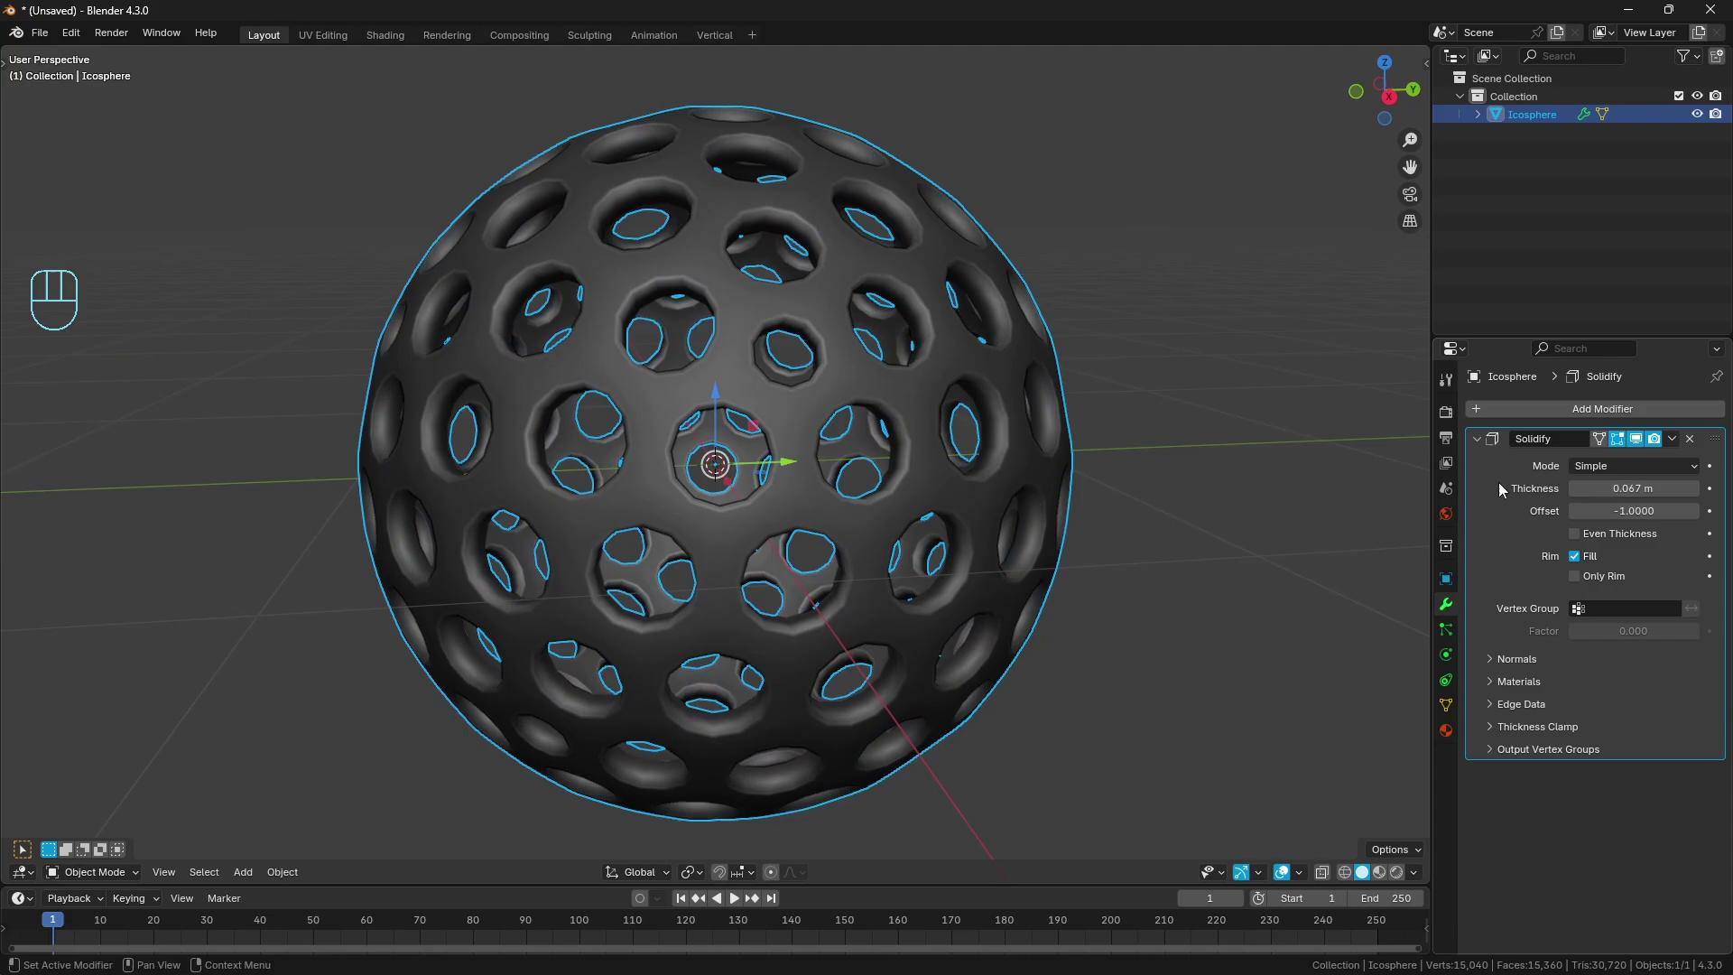
key(a)
key(a)
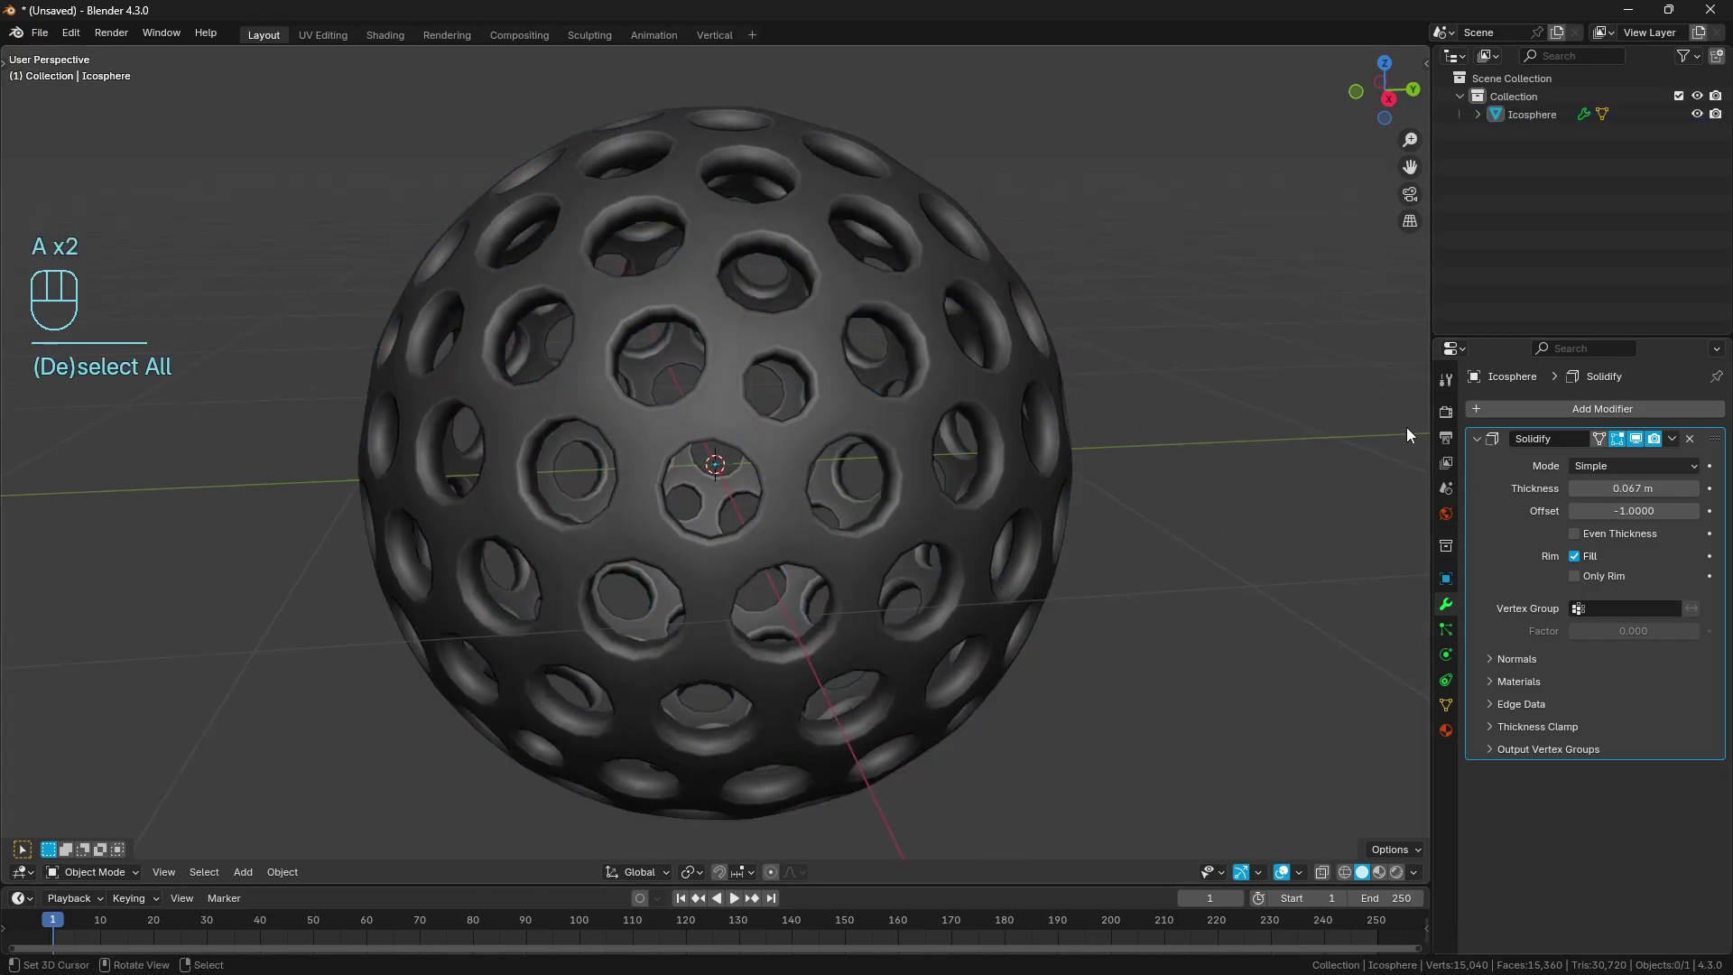
click(1475, 440)
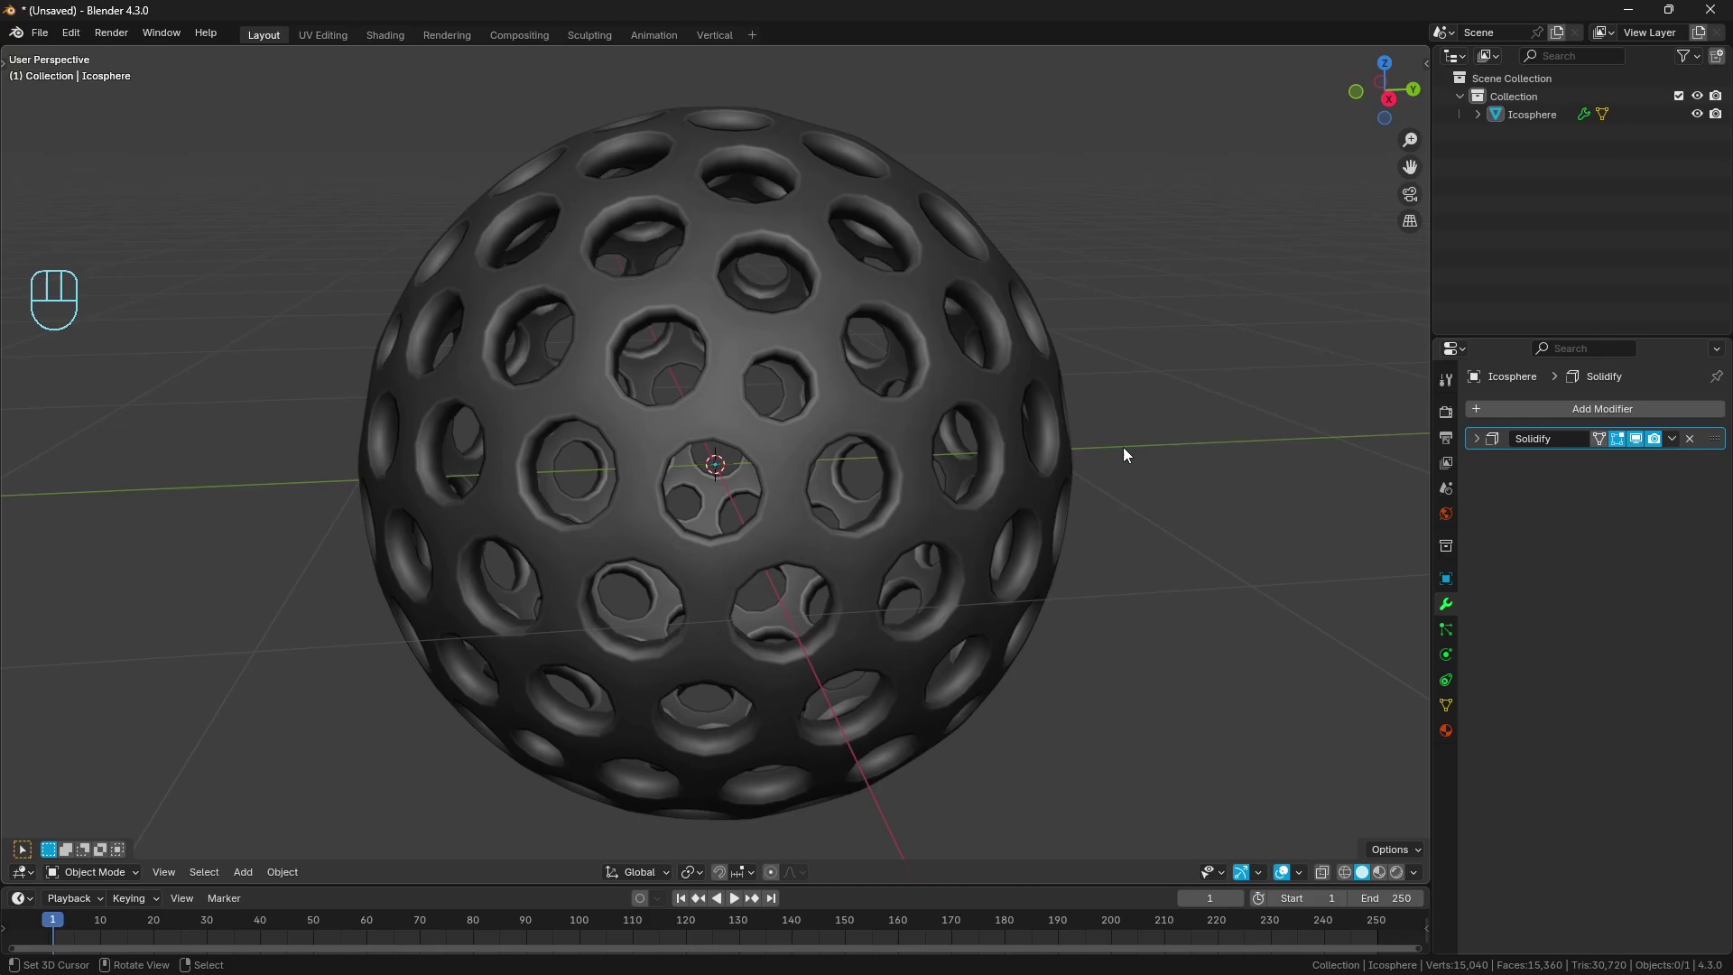
Step: Add a second Subdivision Surface modifier after Solidify with viewport level 3
click(1531, 411)
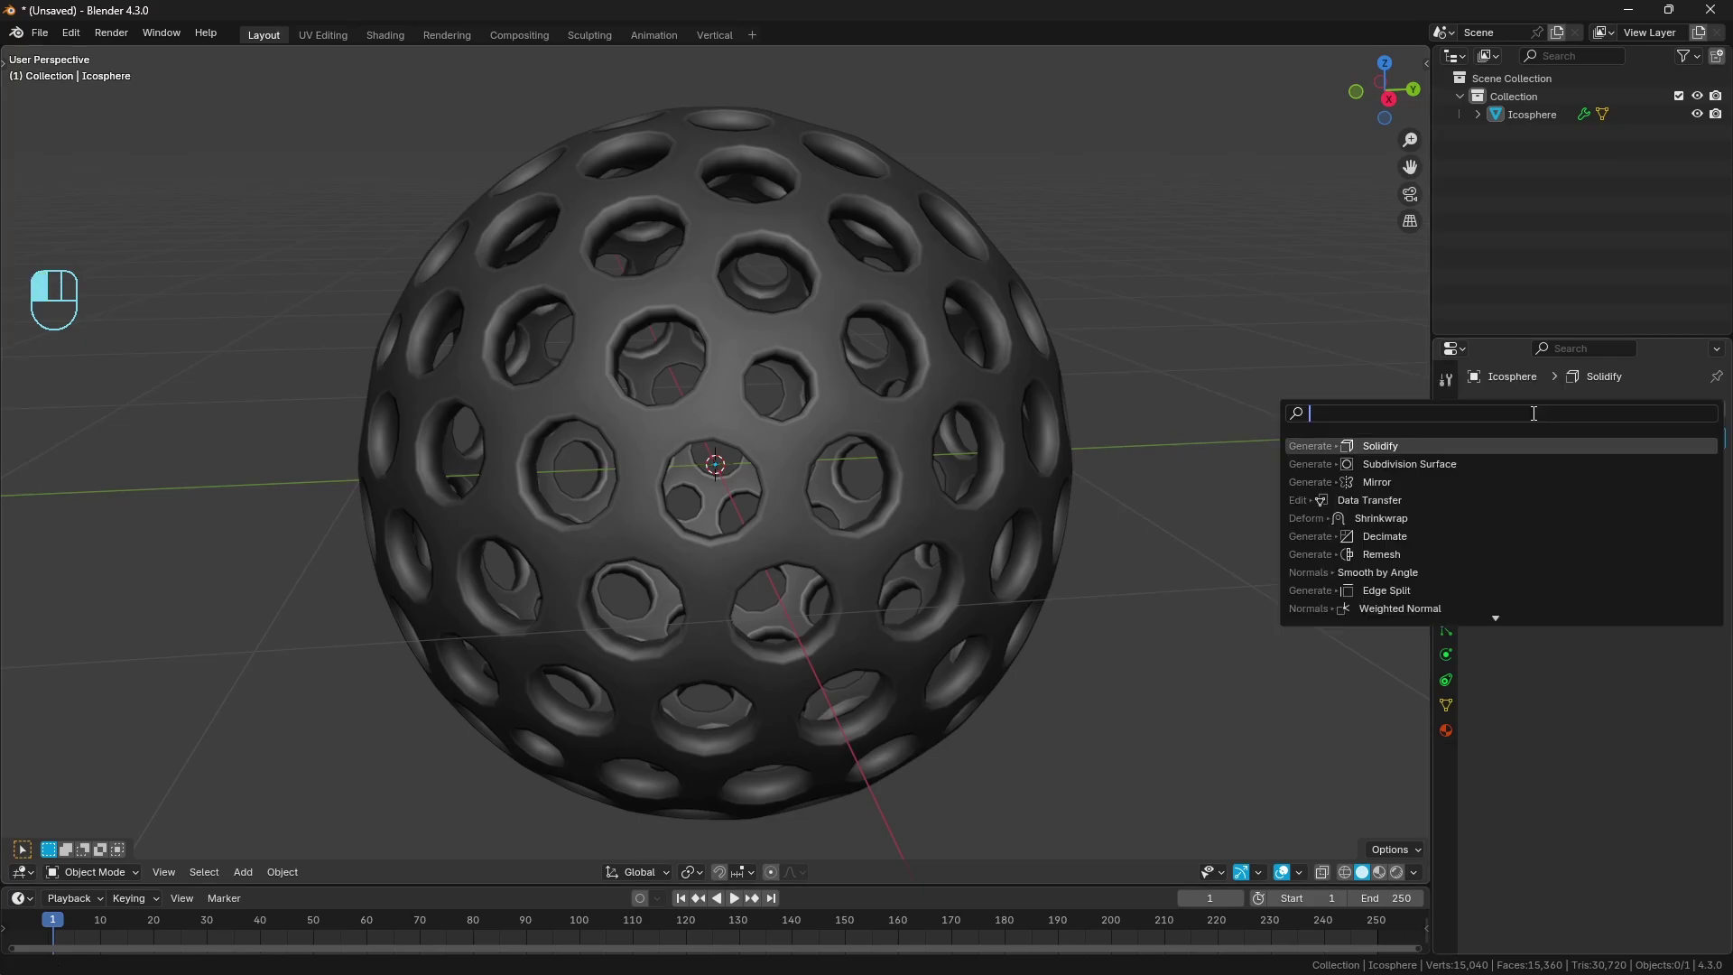
text(sub)
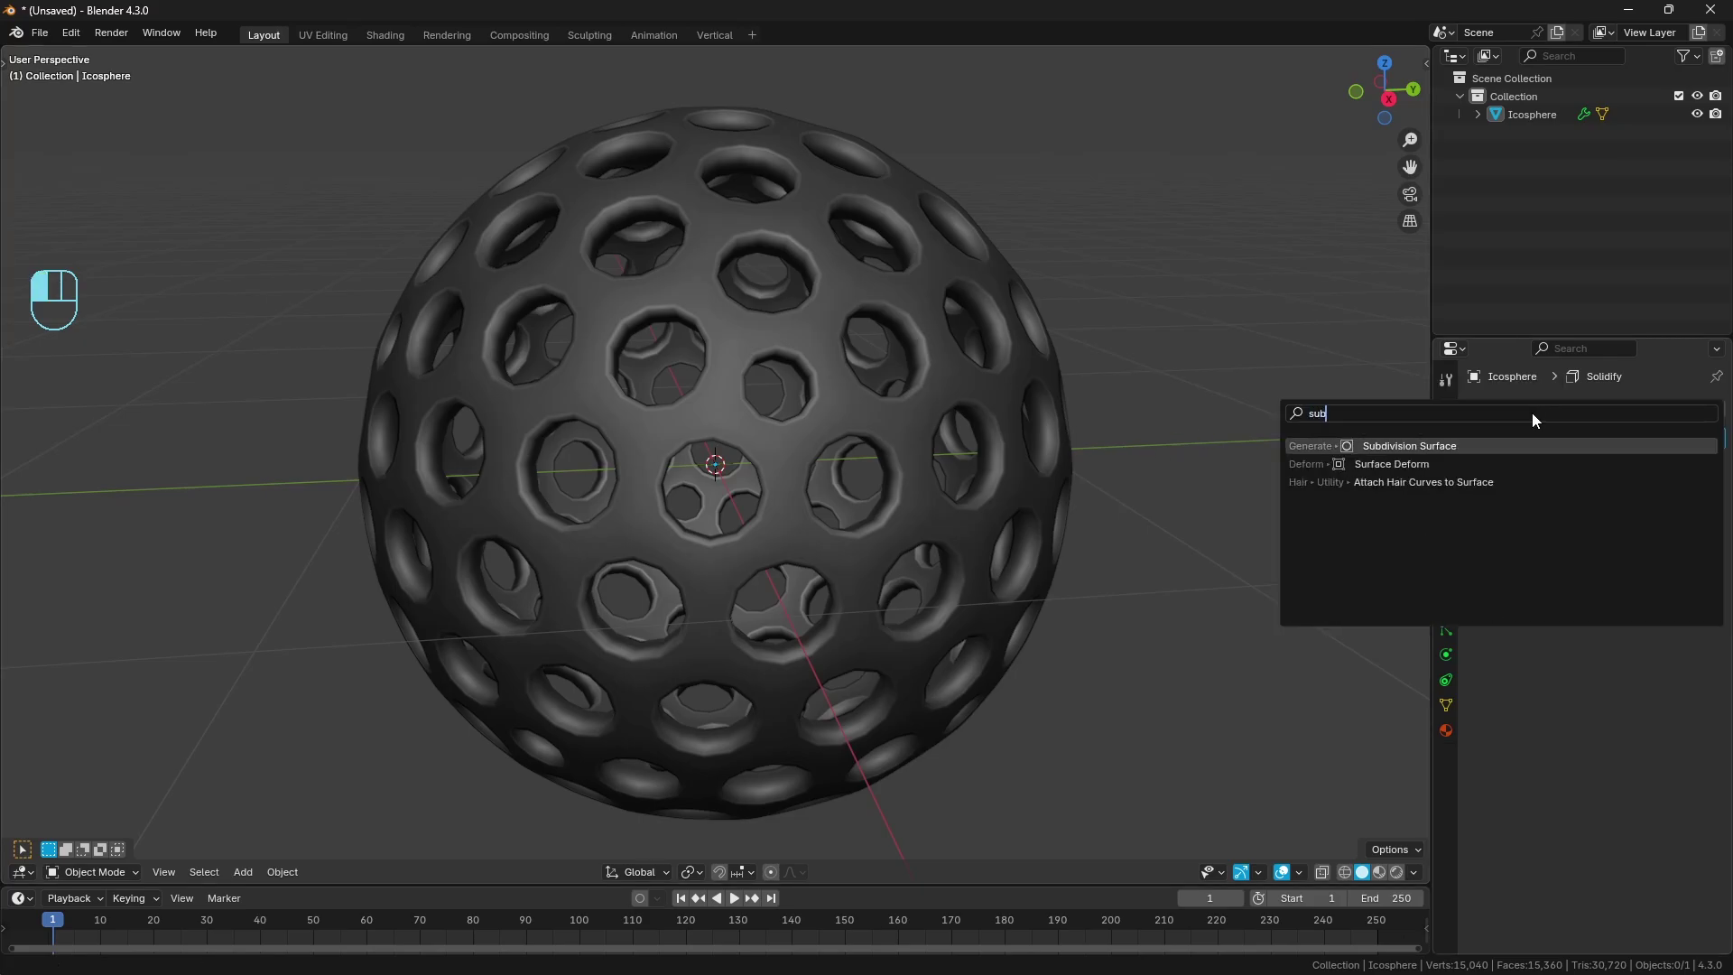
key(Return)
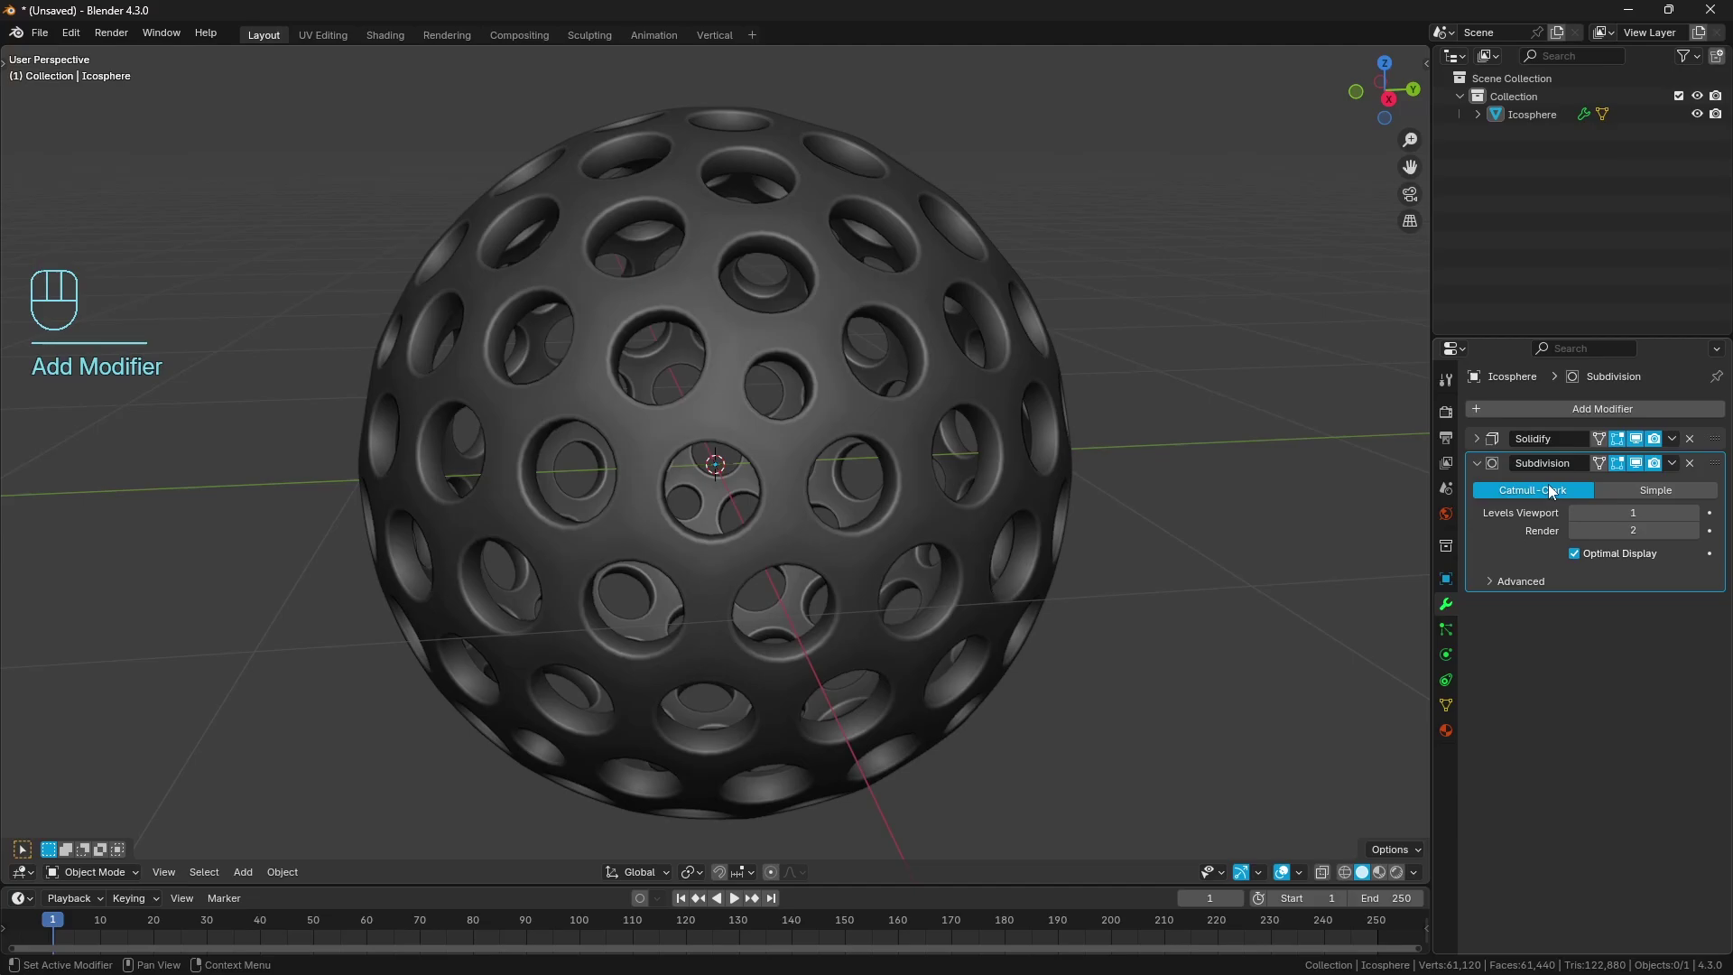
click(1634, 514)
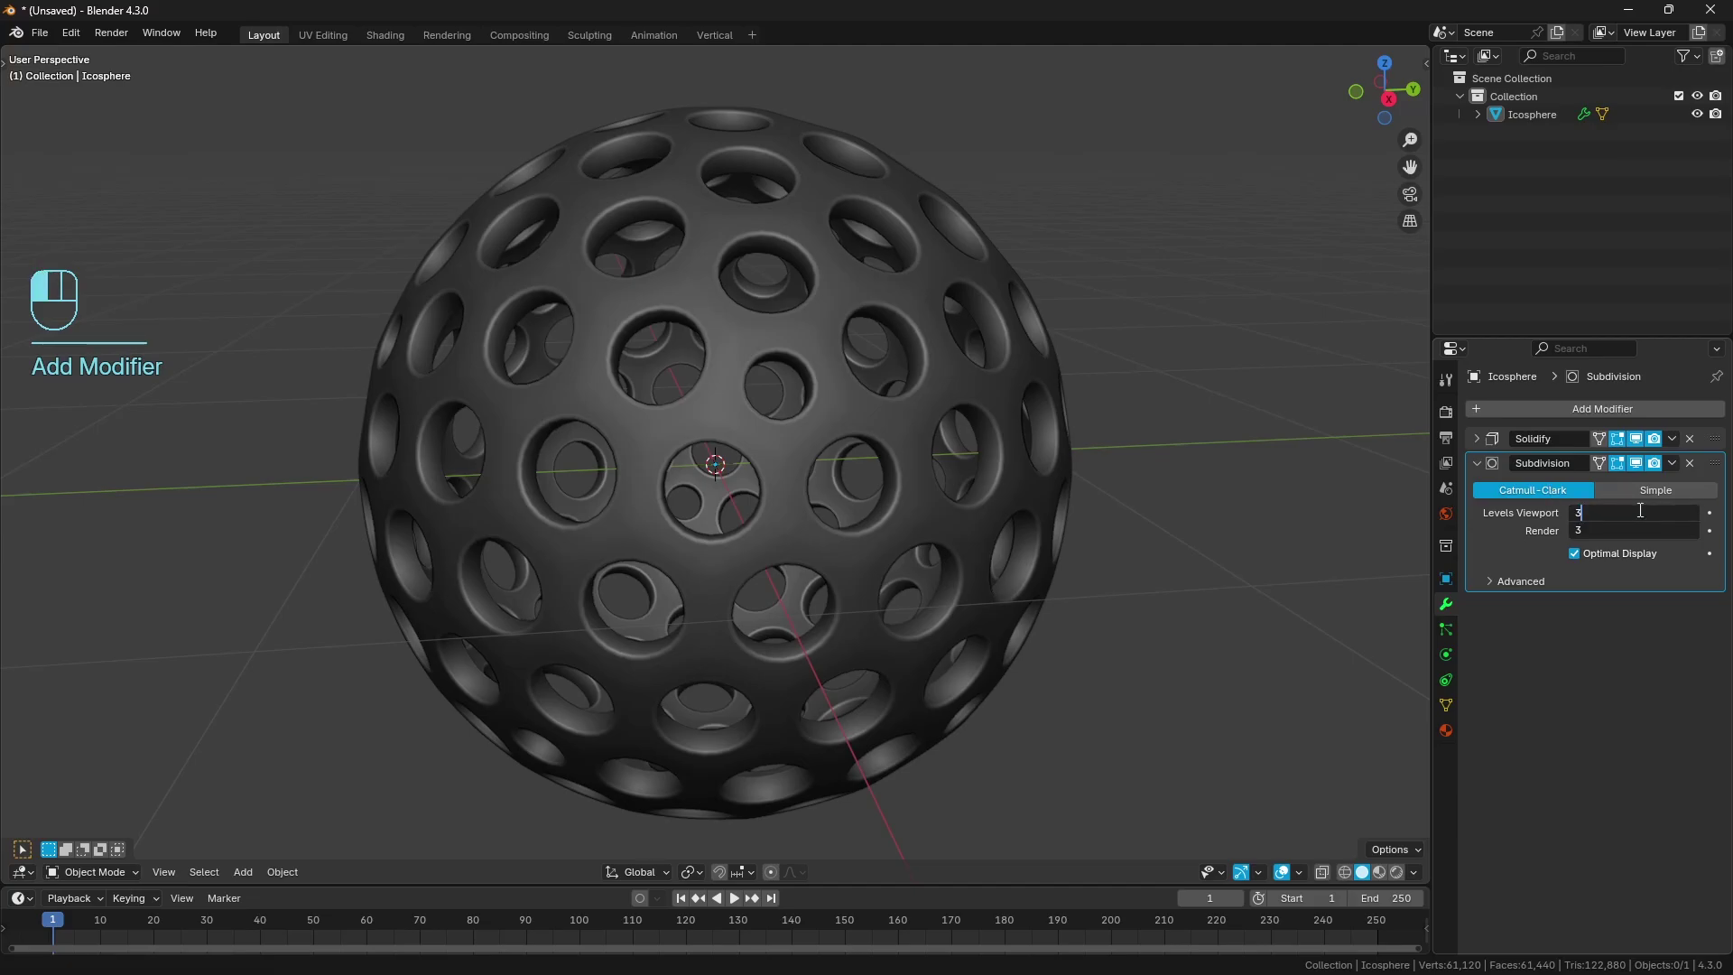
text(3)
key(Return)
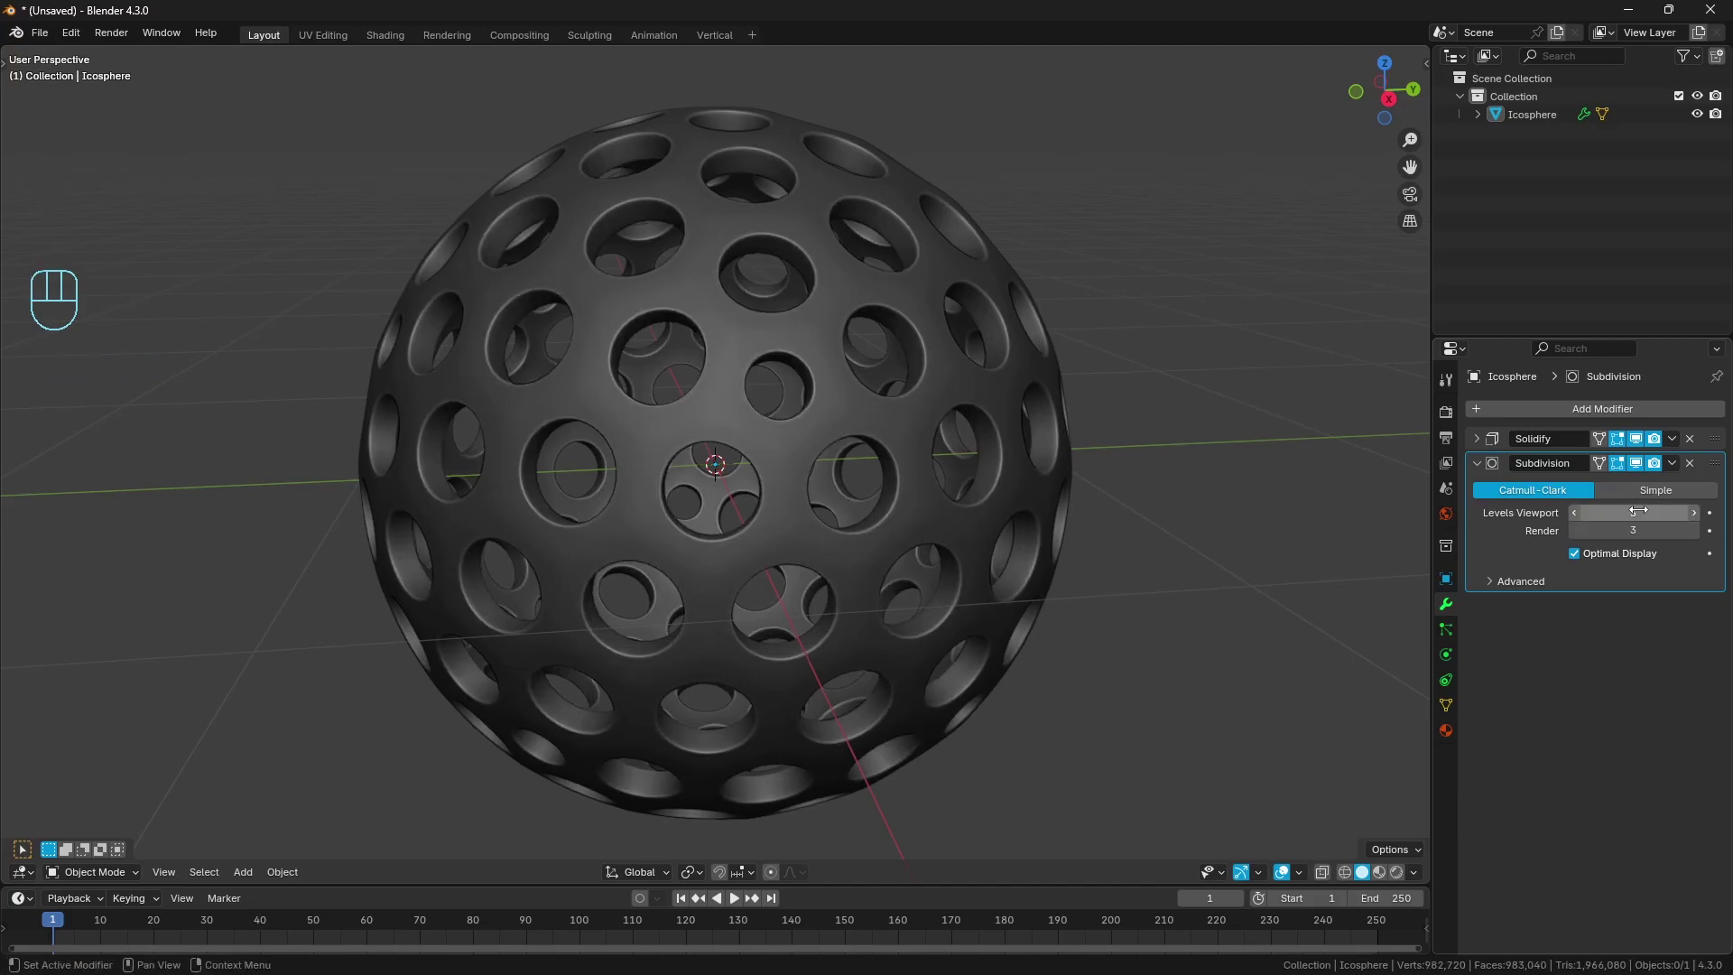
middle_drag(641, 460, 1211, 549)
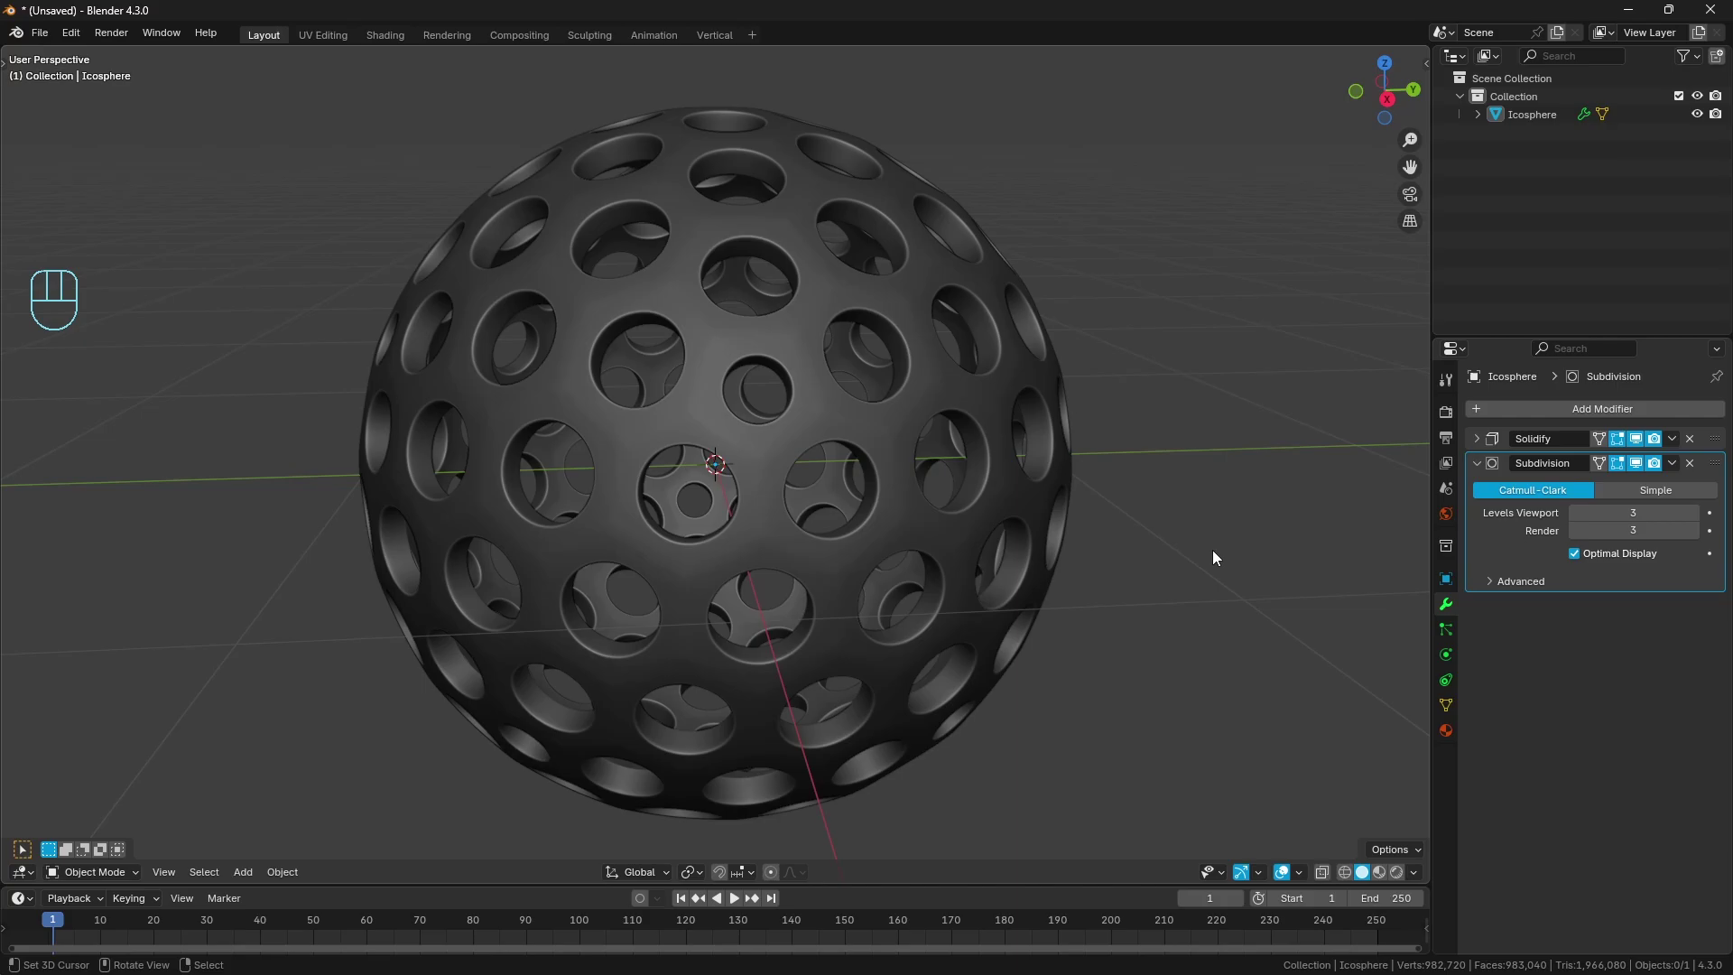
Step: Set the viewport shading to the striped silver MatCap
click(1414, 871)
click(1373, 443)
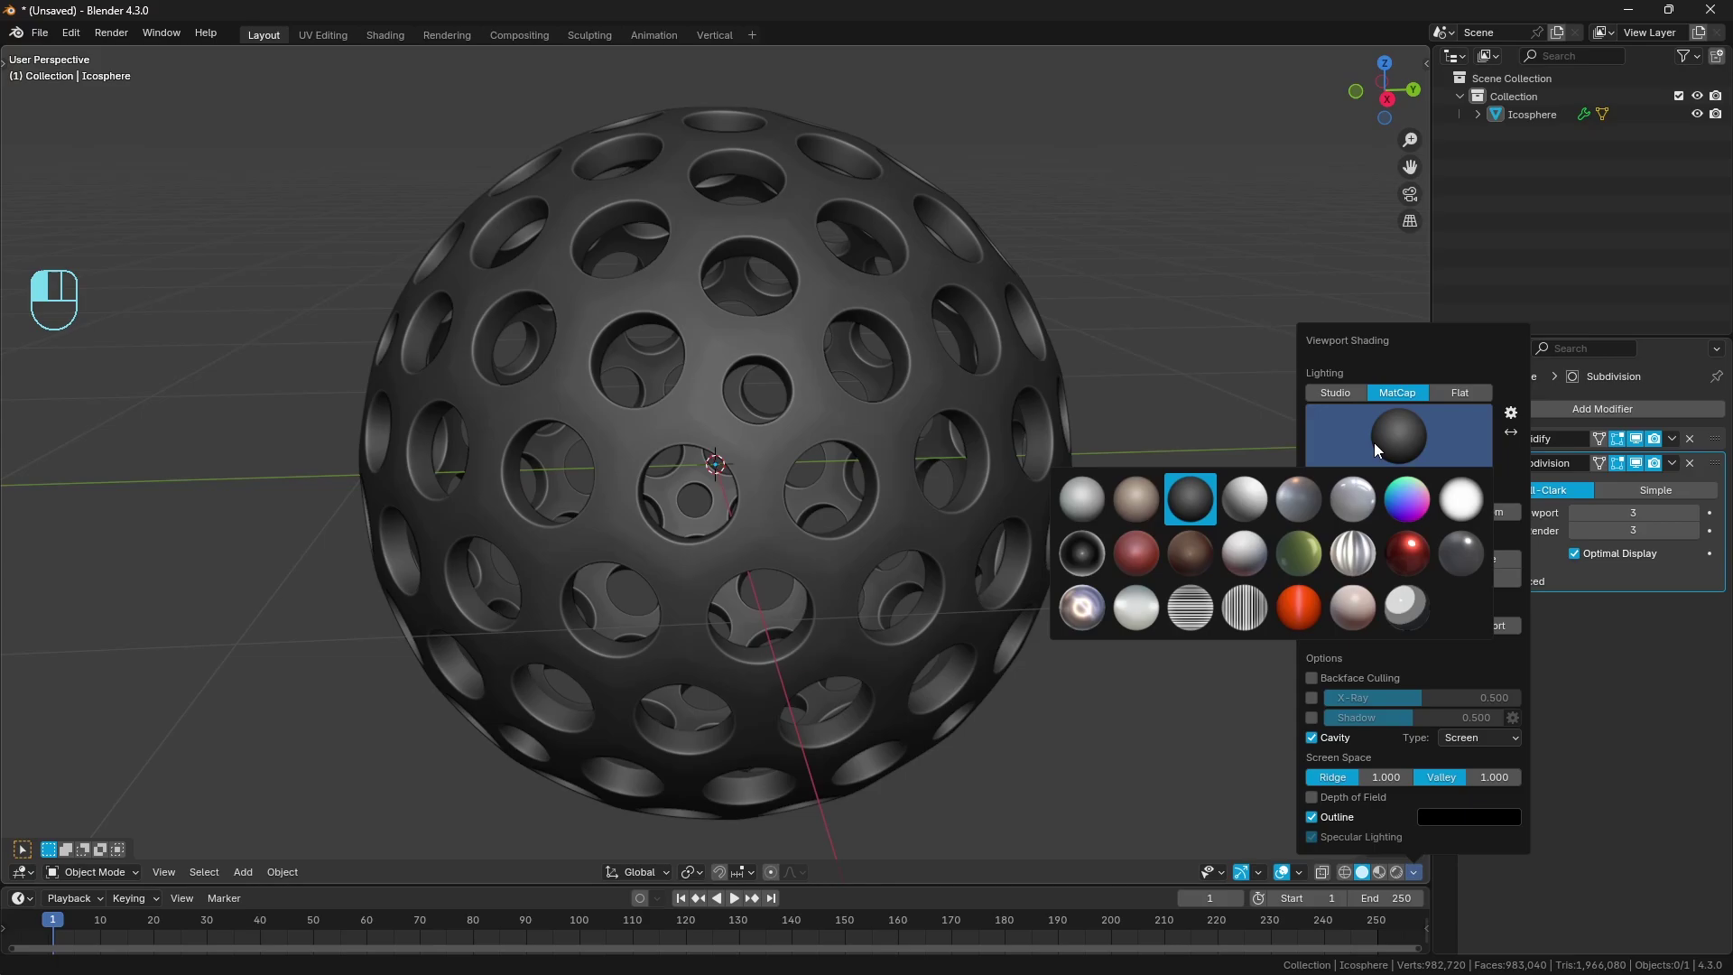
click(1361, 566)
mouse_move(926, 464)
middle_down()
mouse_move(1031, 474)
mouse_move(955, 495)
mouse_move(972, 496)
mouse_move(979, 270)
middle_up()
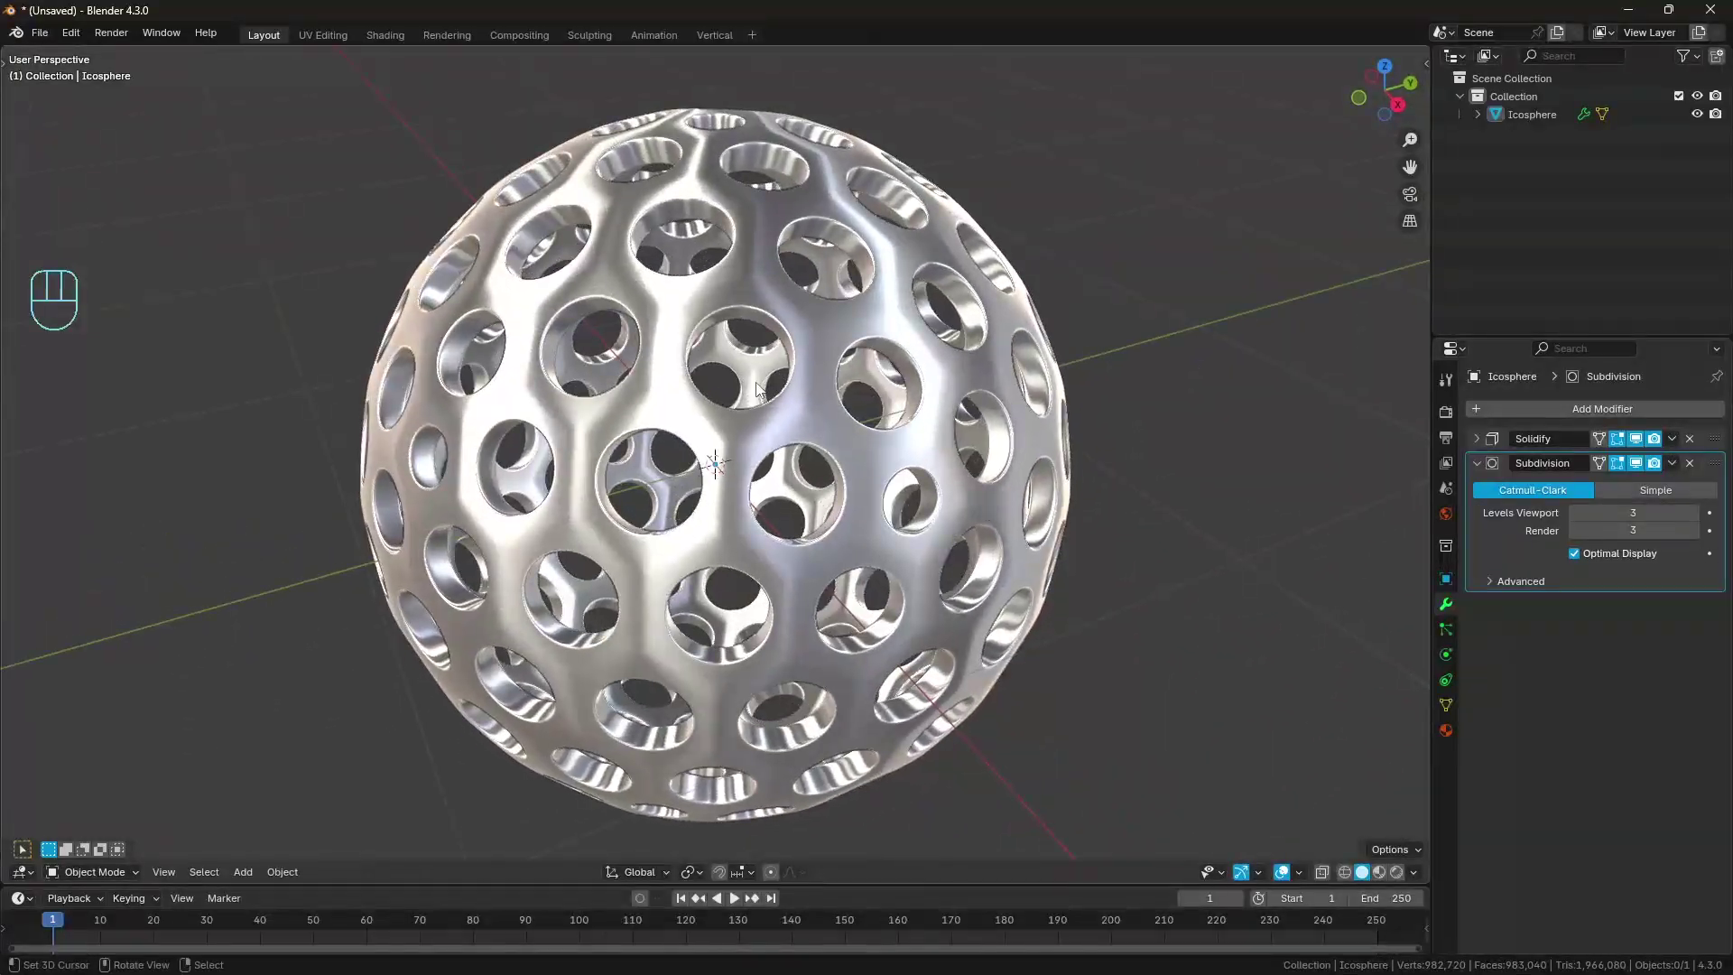
Step: Inspect the icosphere mesh in vertex-select Edit Mode, then return to Object Mode
click(777, 313)
key(Tab)
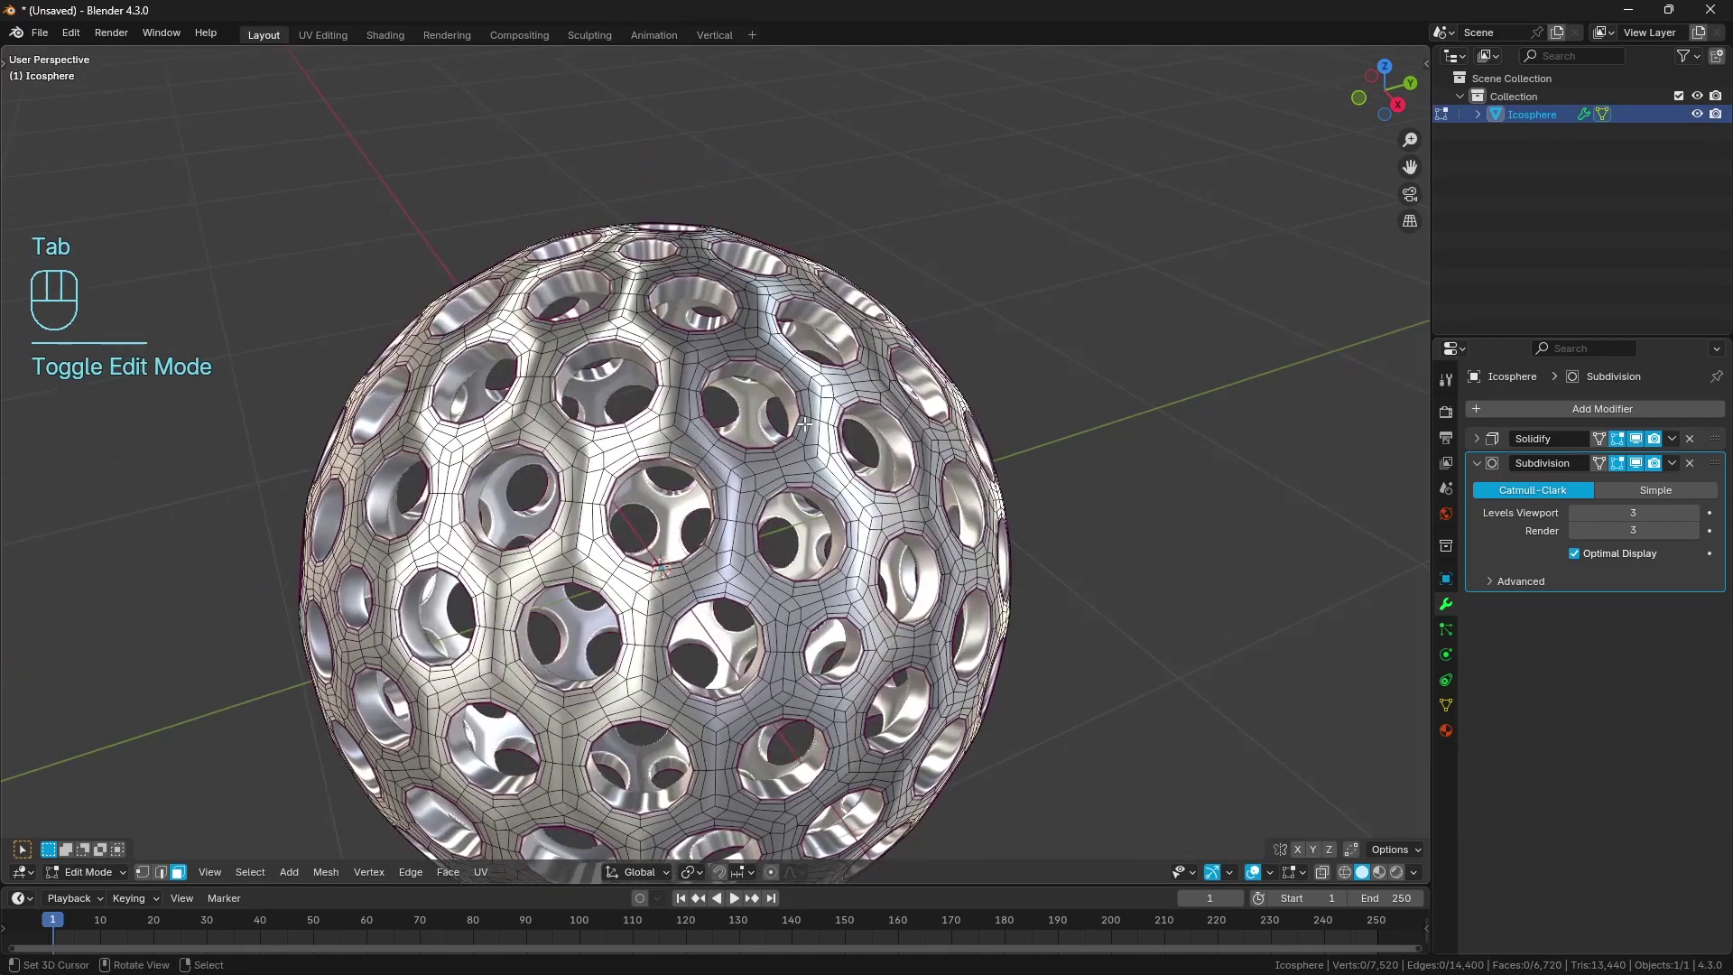
scroll(804, 424, up, 3)
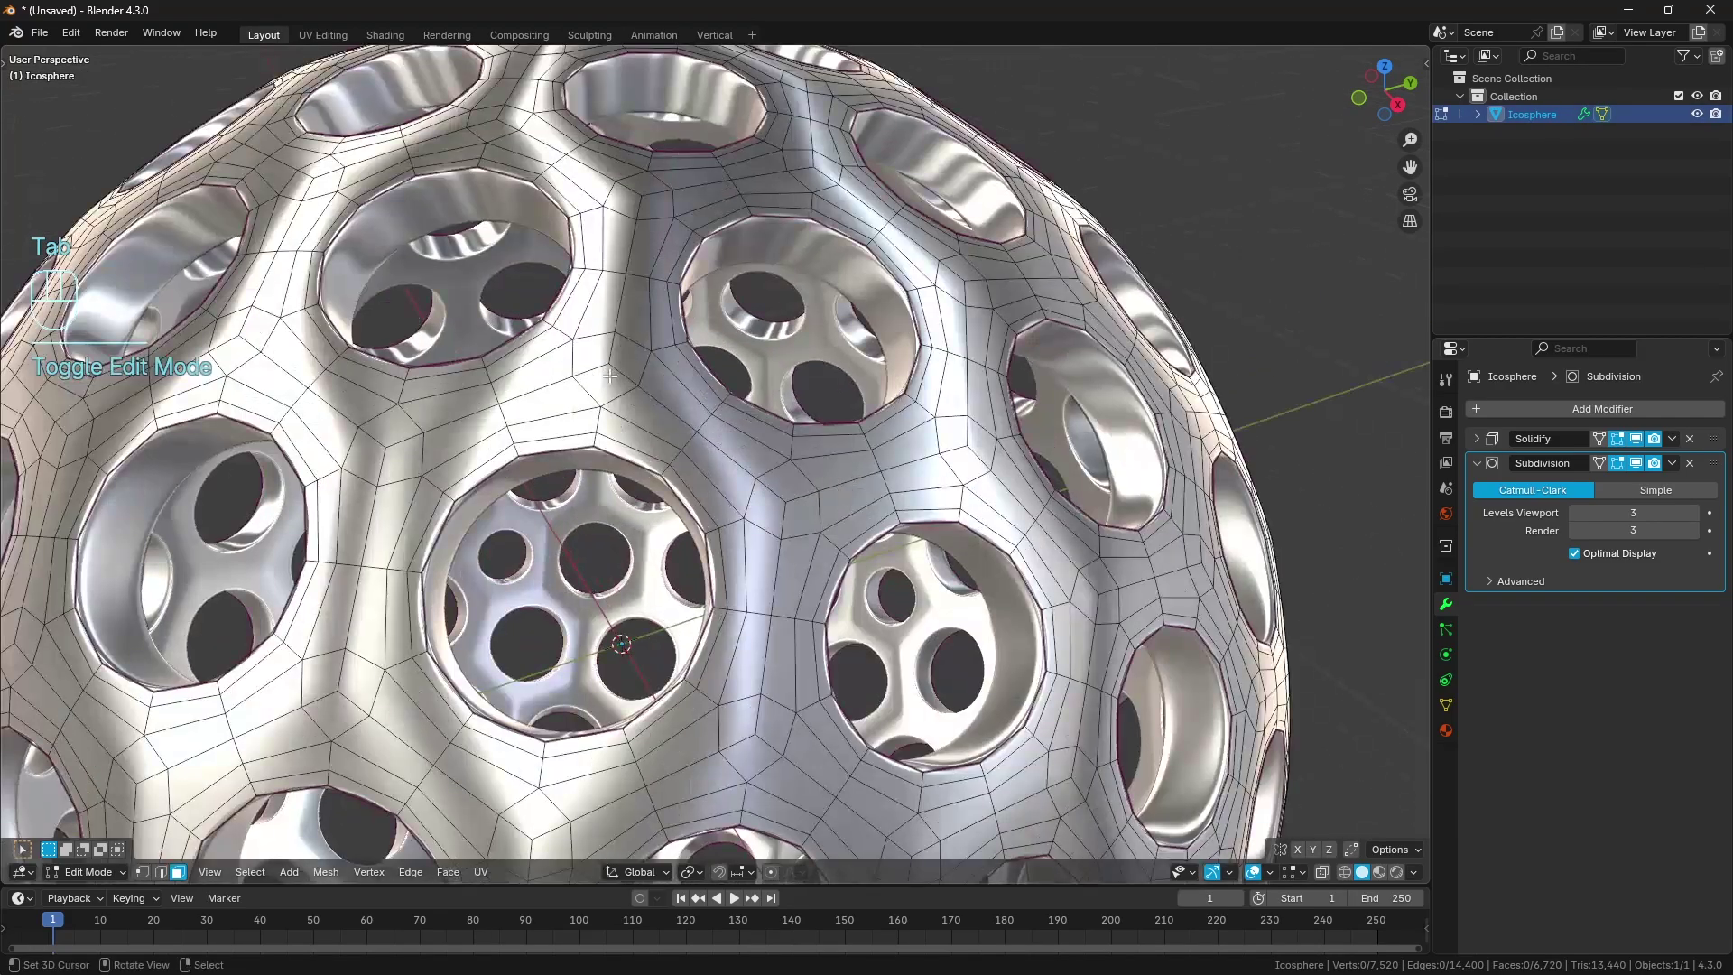
click(144, 872)
key(a)
key(a)
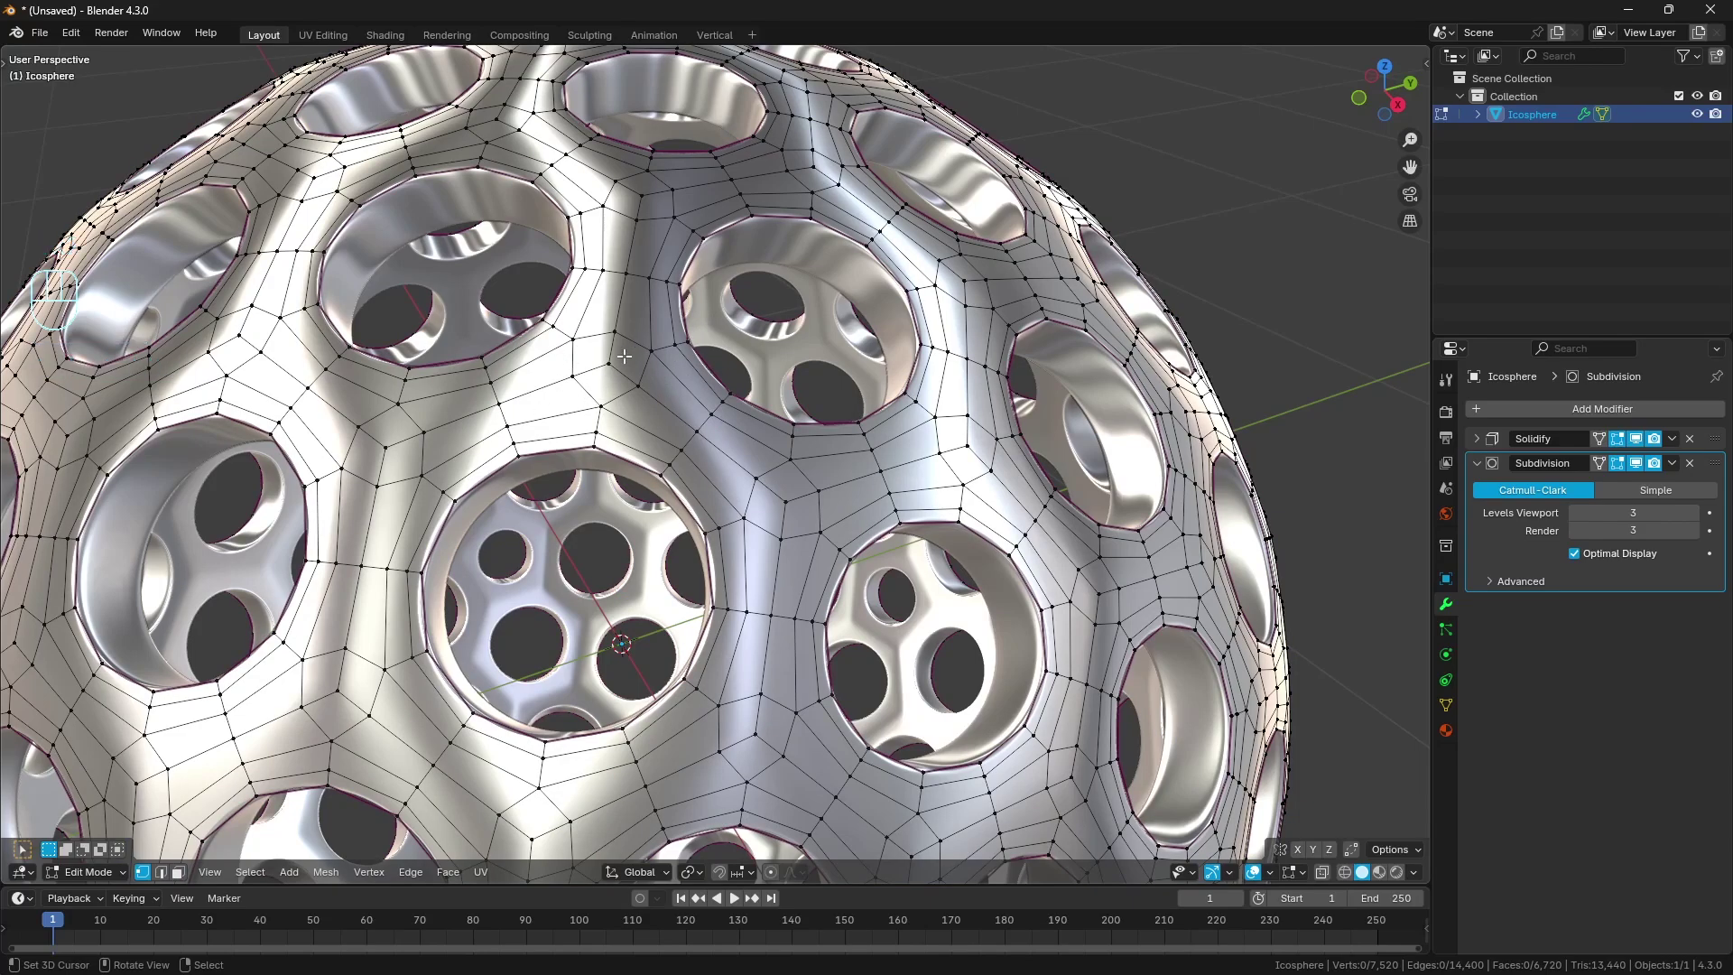
scroll(623, 356, down, 5)
key(Tab)
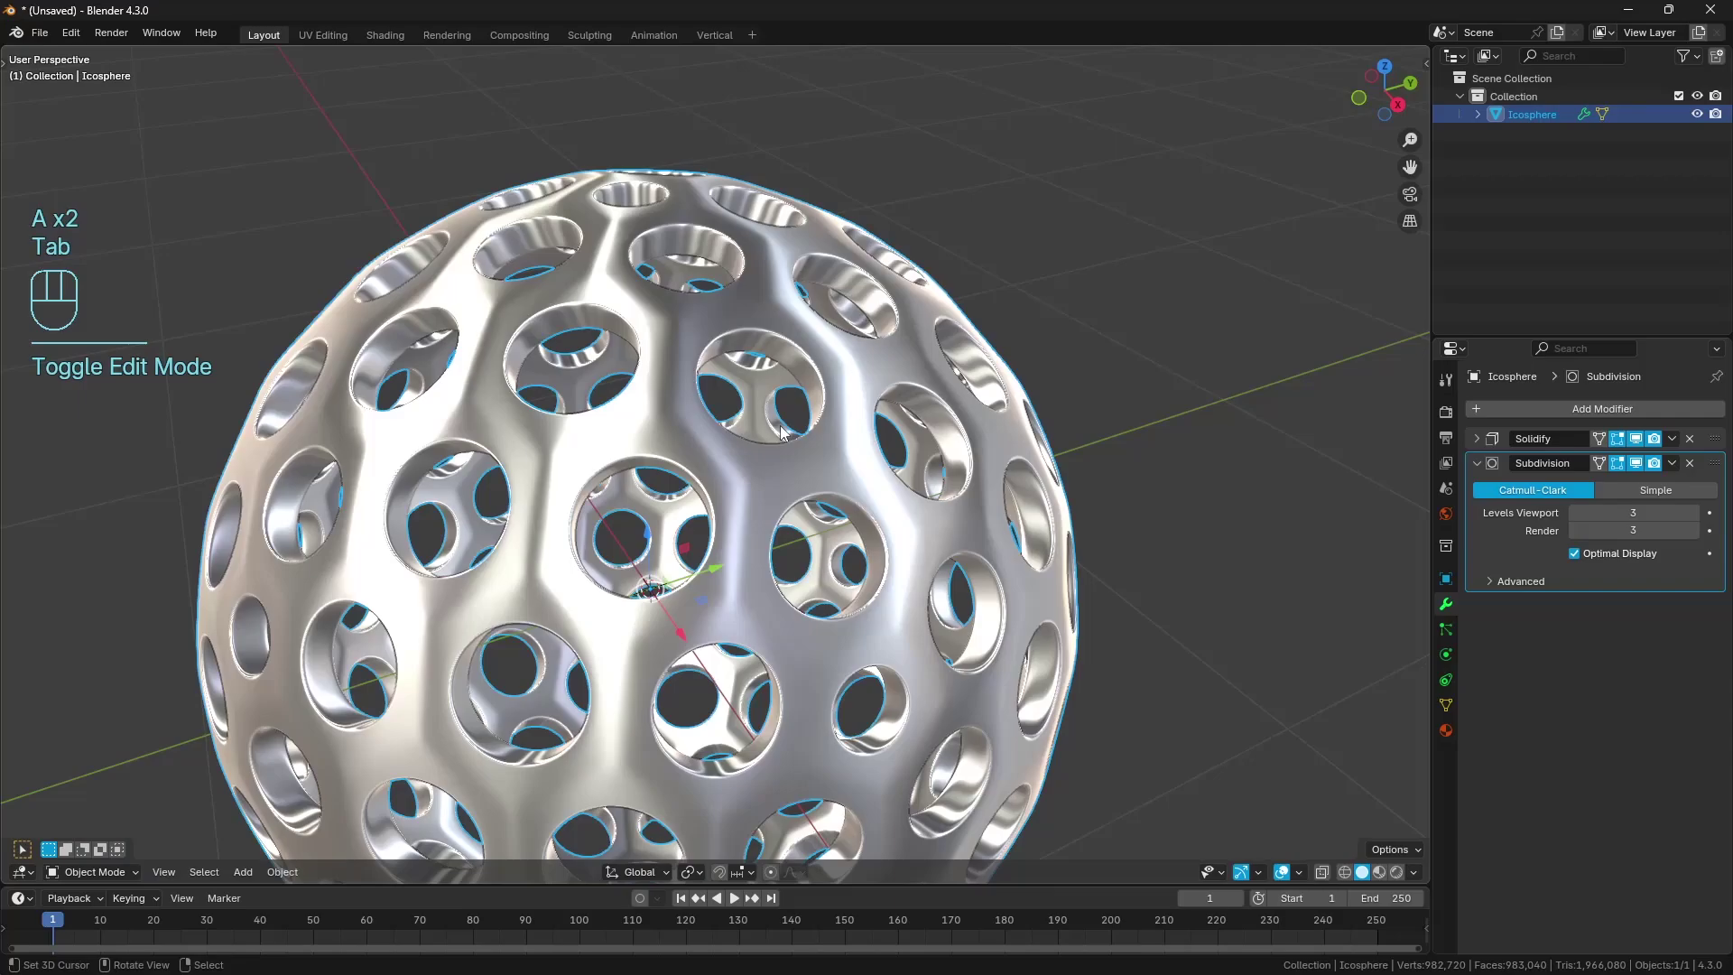
Step: Deselect the icosphere and view the scene from the front
shift+middle_drag(795, 455, 831, 273)
key(a)
key(a)
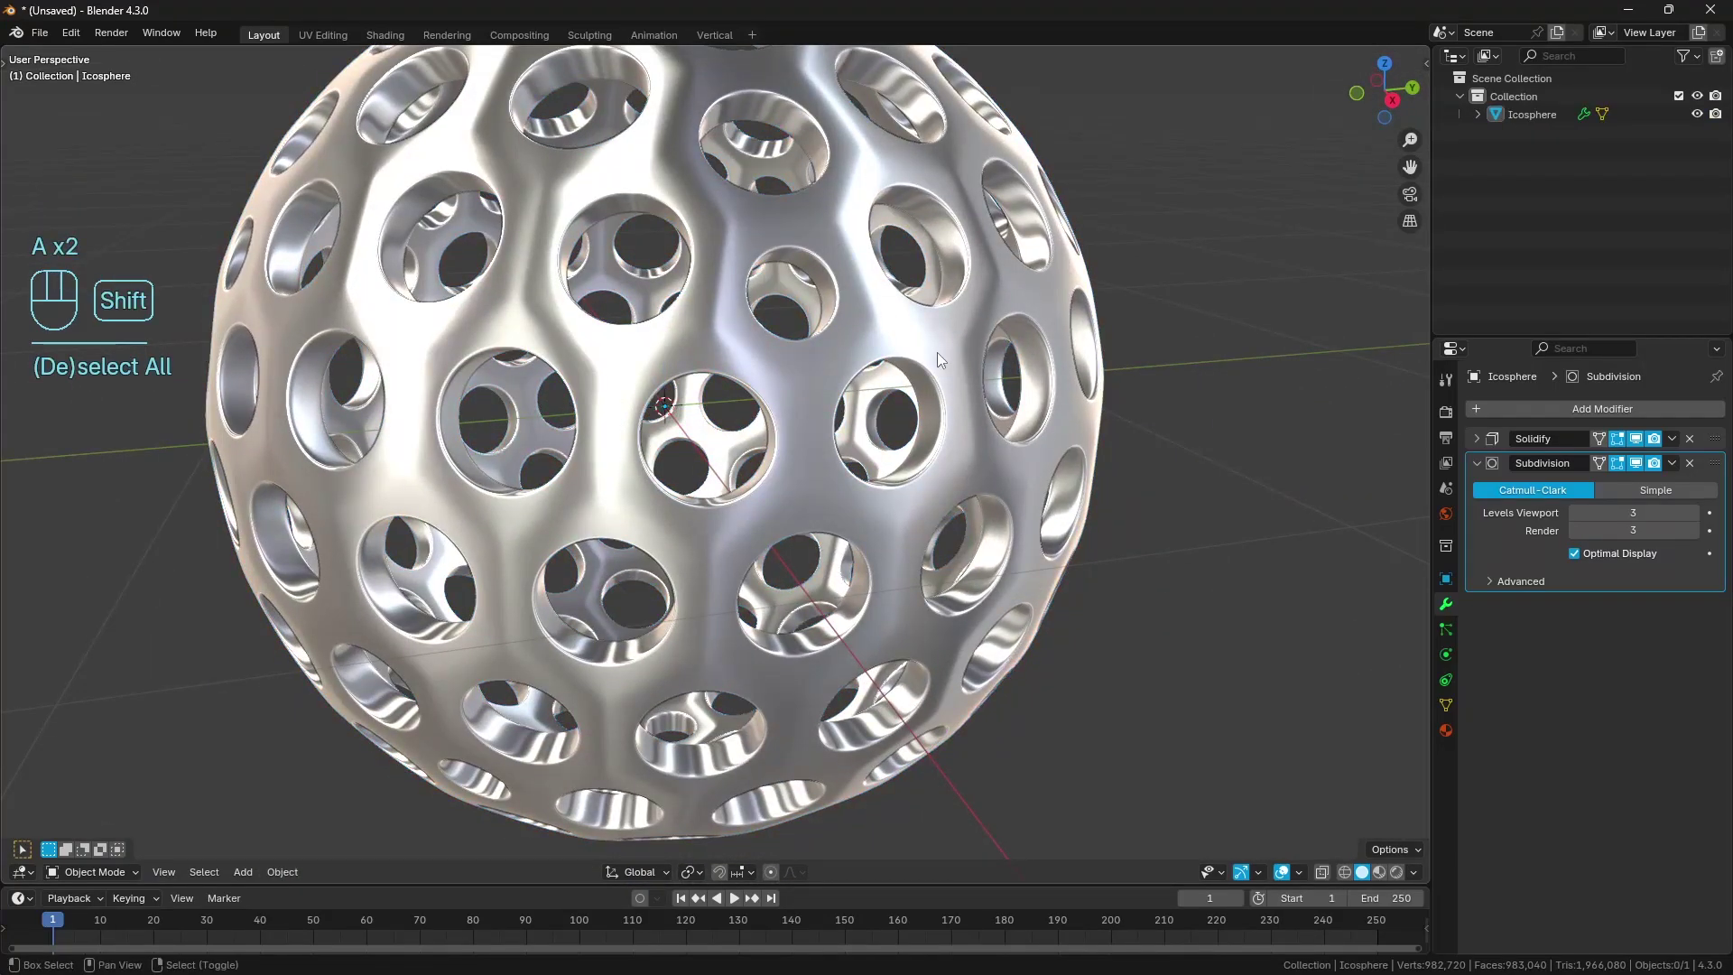
shift+middle_drag(937, 352, 989, 422)
key(KP_1)
Step: Add a cube and apply a level-1 Subdivision Surface modifier to it
key(shift+a)
mouse_move(989, 422)
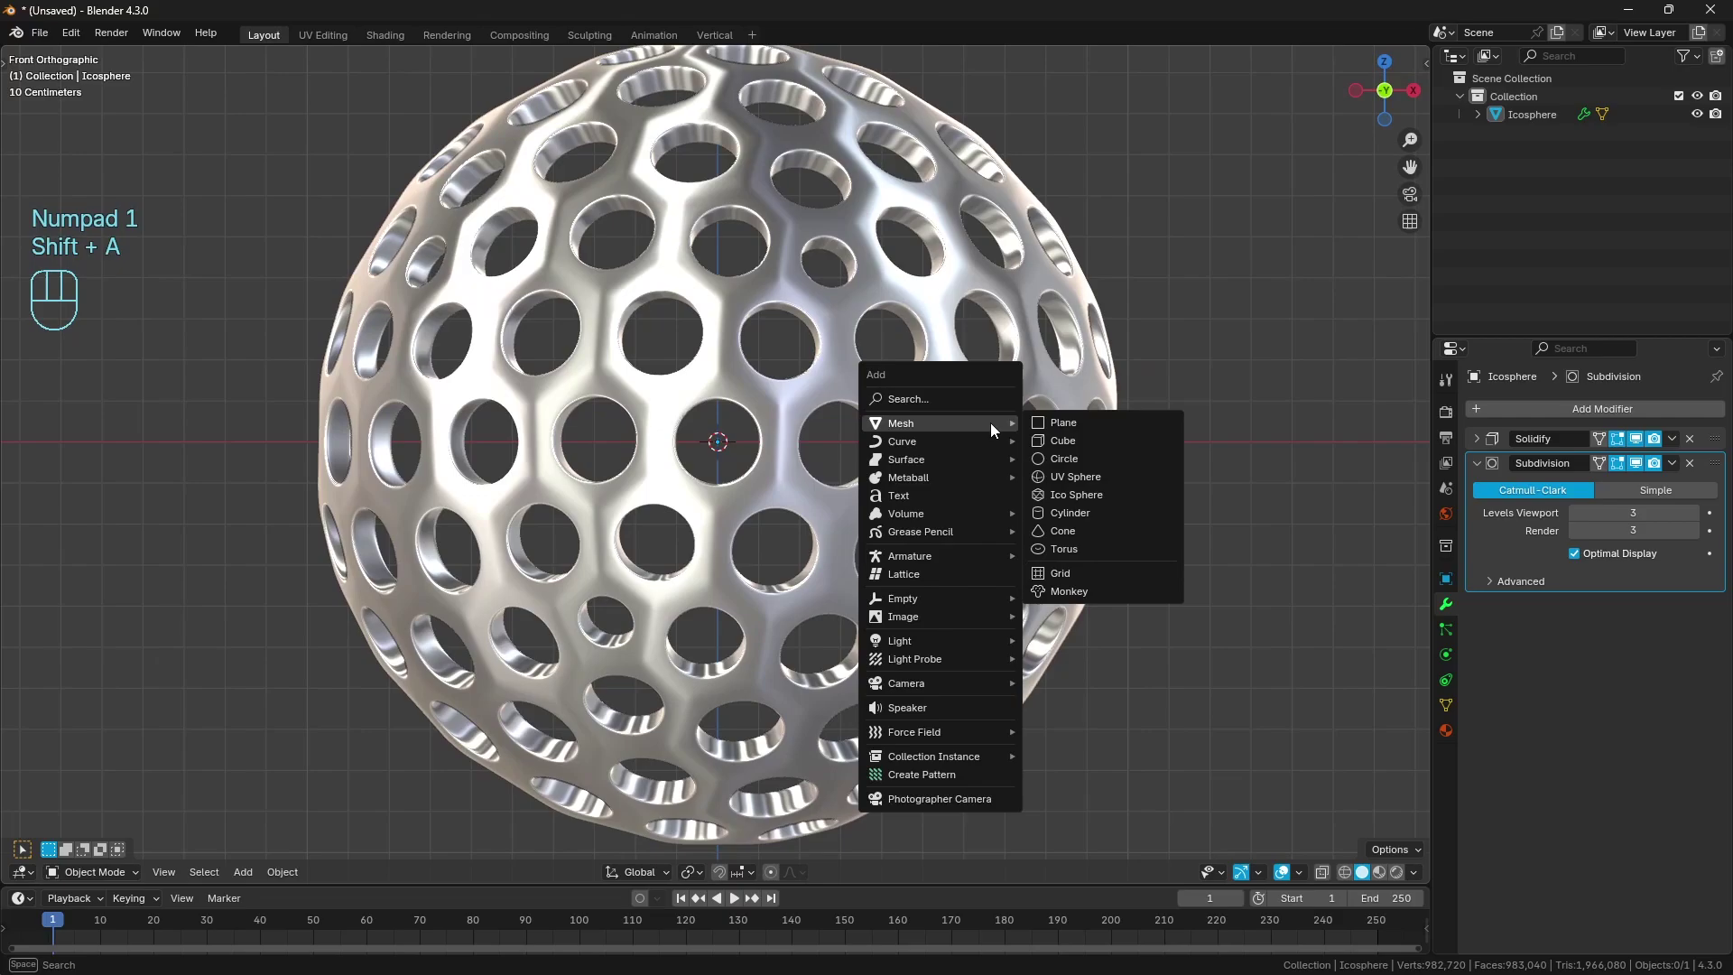
click(1065, 440)
click(1568, 410)
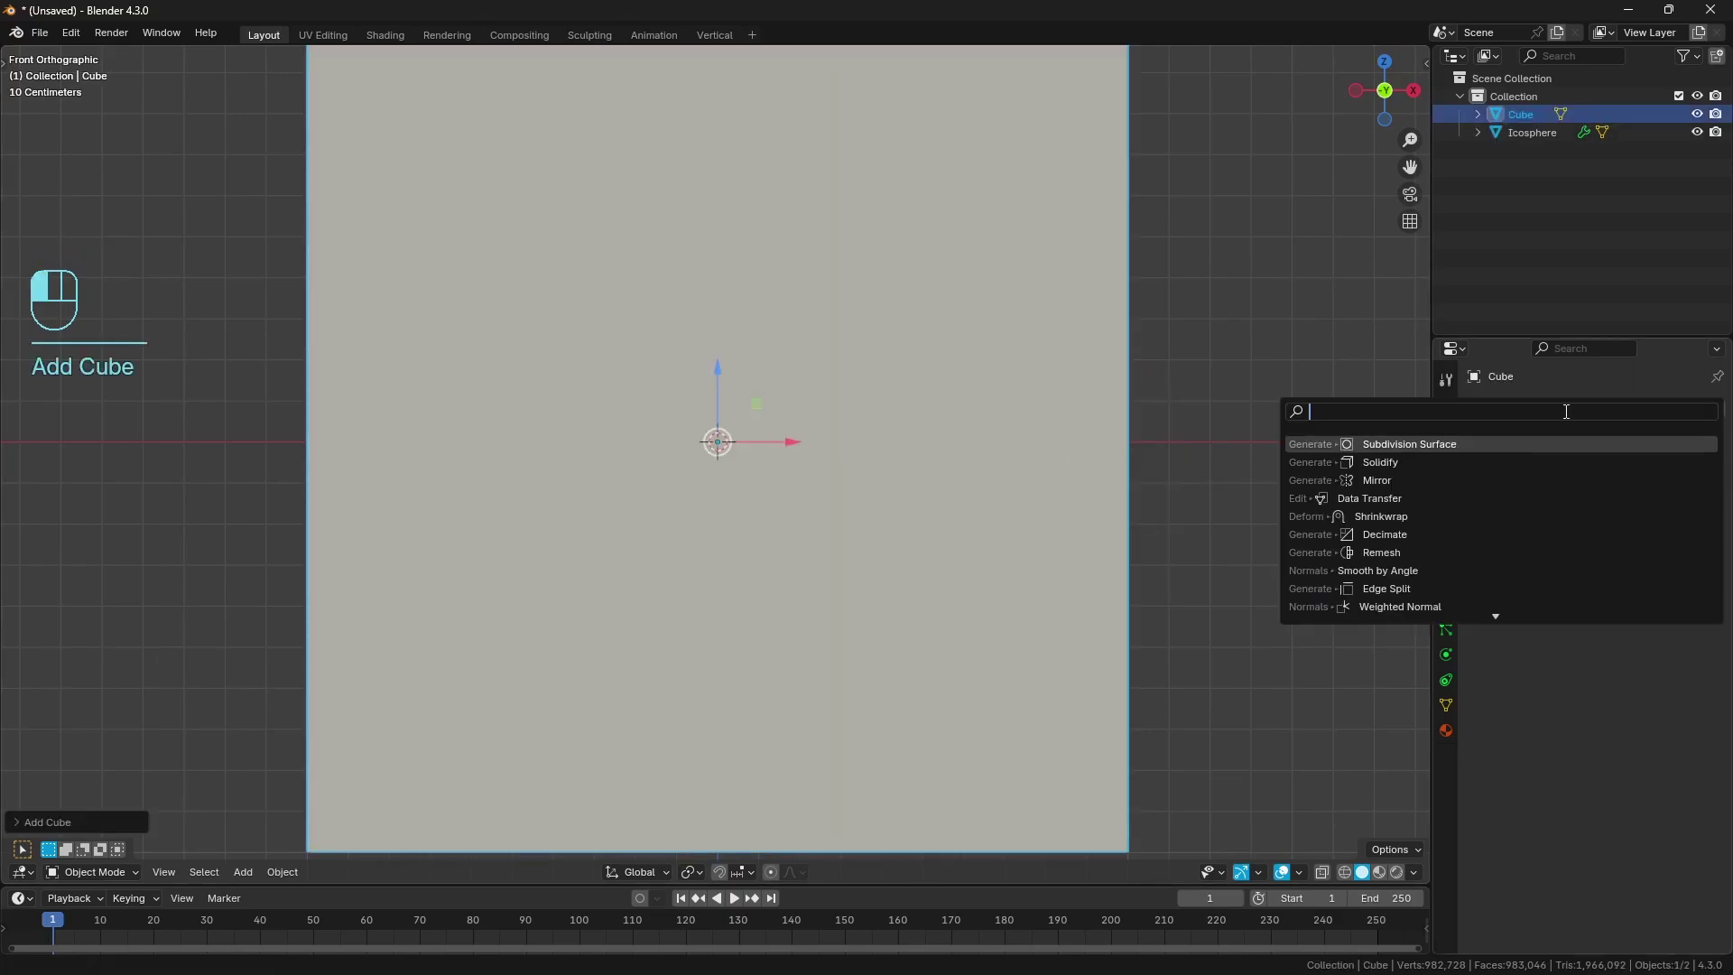
text(sub)
key(Return)
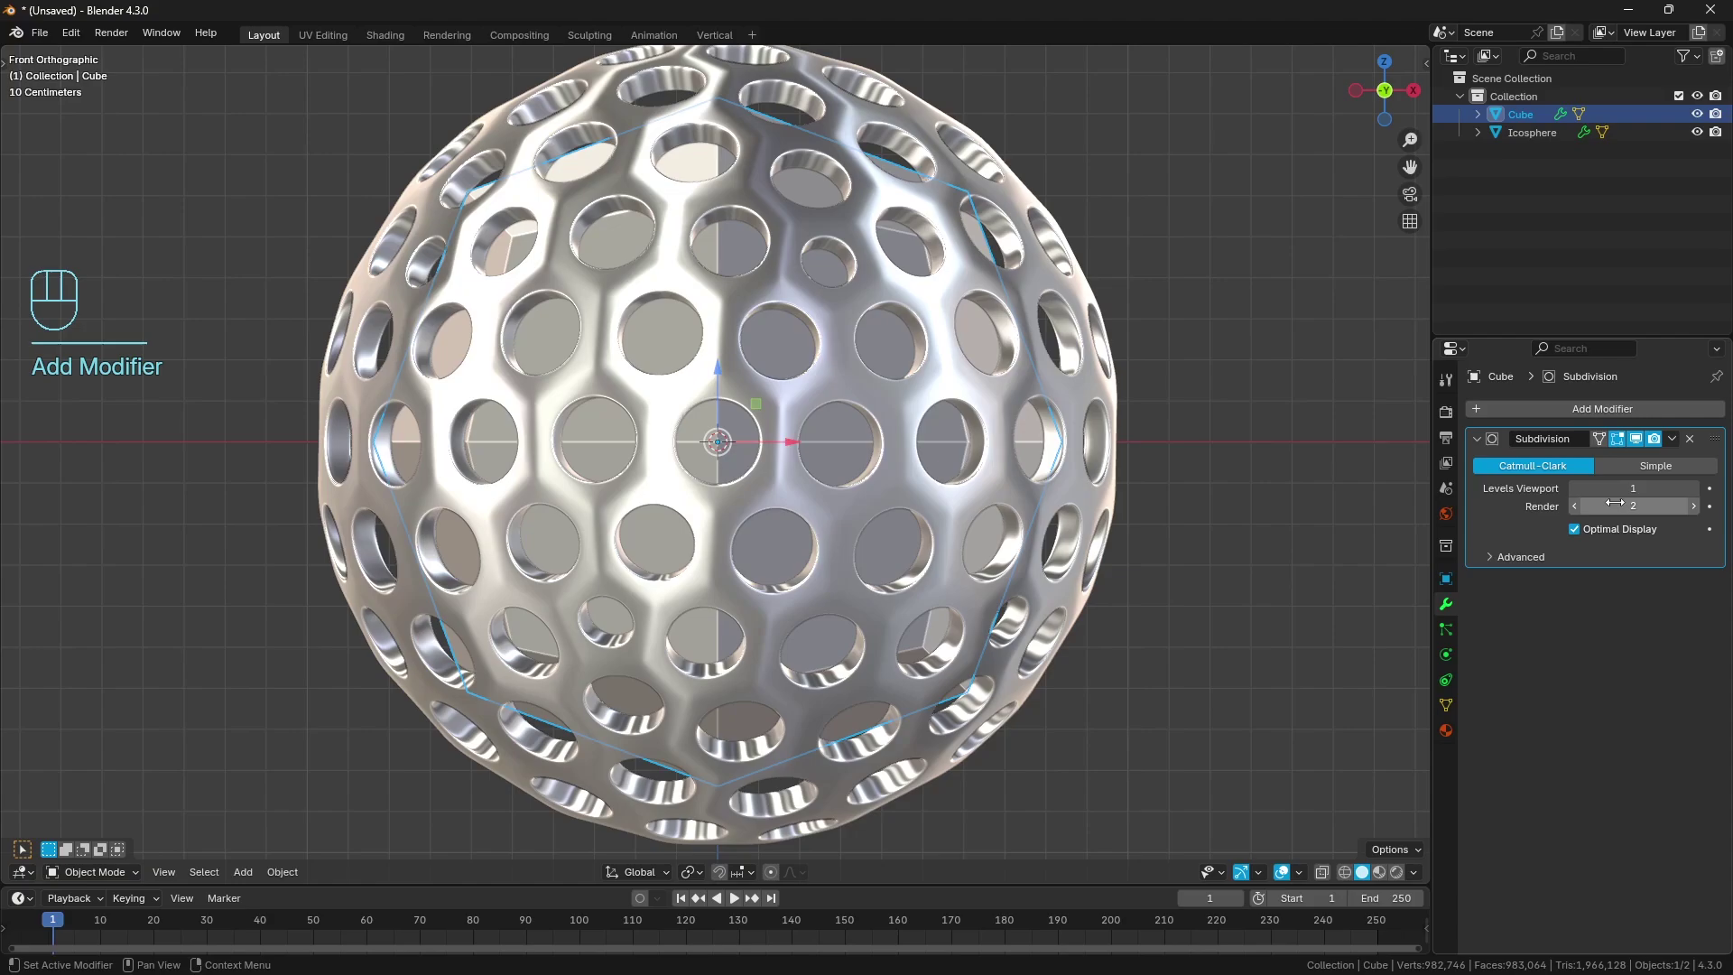
drag(1614, 502, 1619, 497)
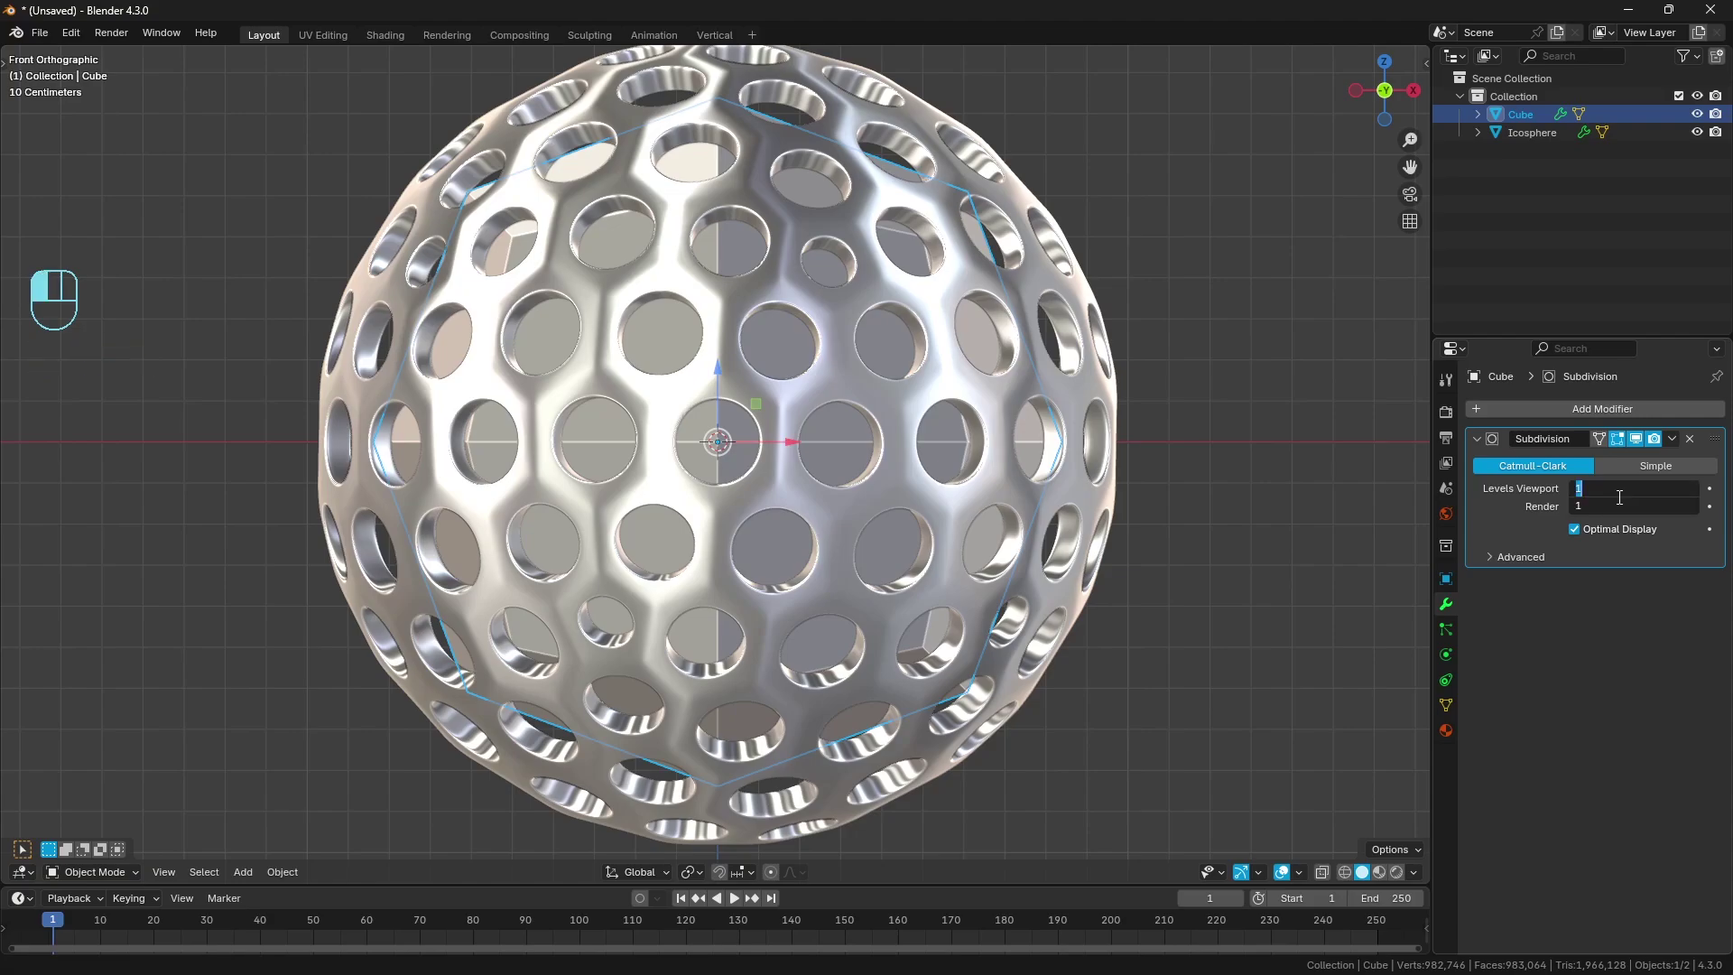
key(ctrl+a)
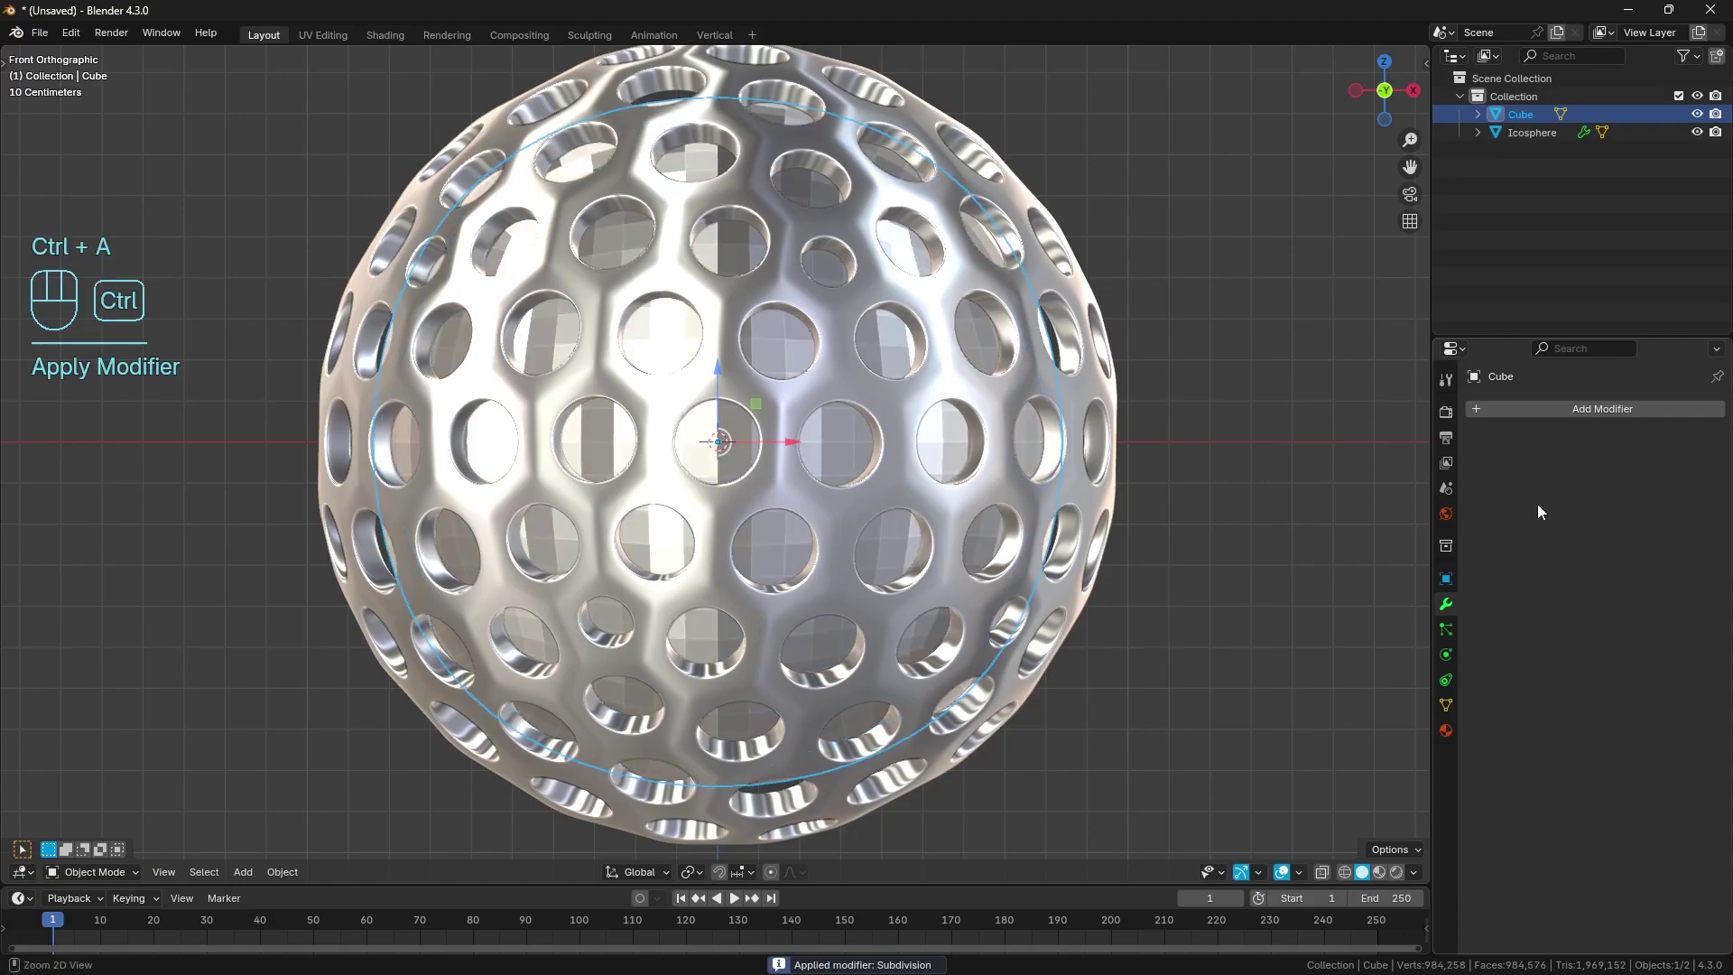
Step: In Local View, spherize the cube fully with To Sphere 1 and shade it smooth
key(KP_Divide)
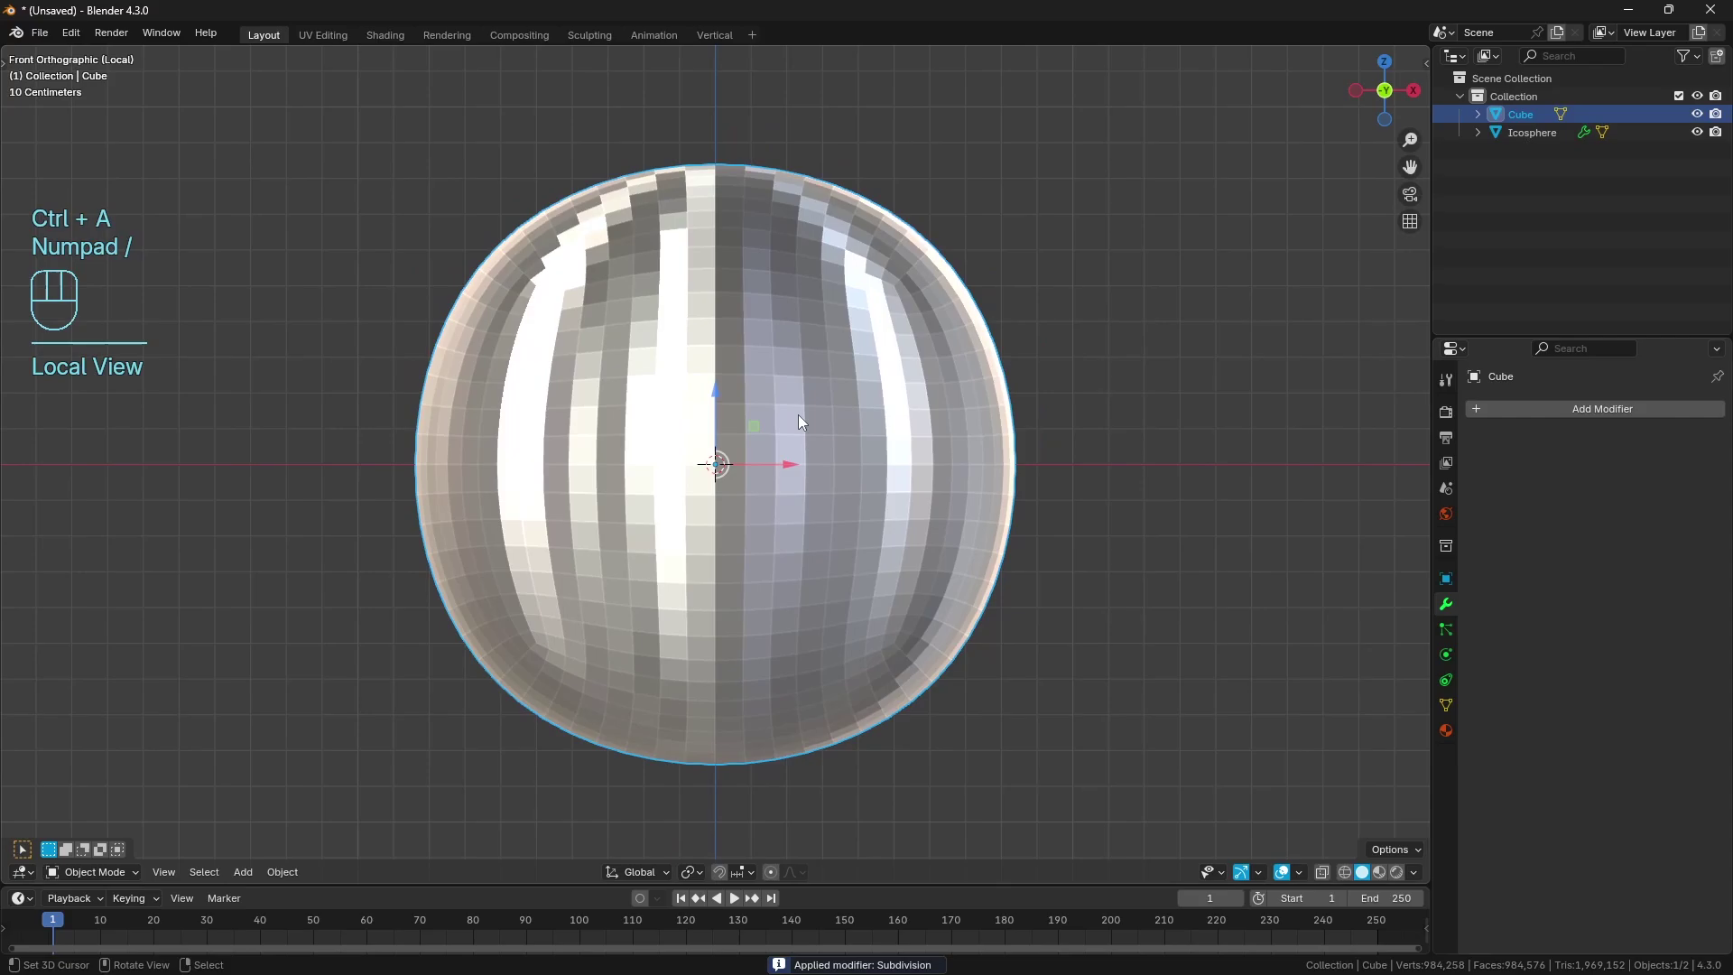
key(Tab)
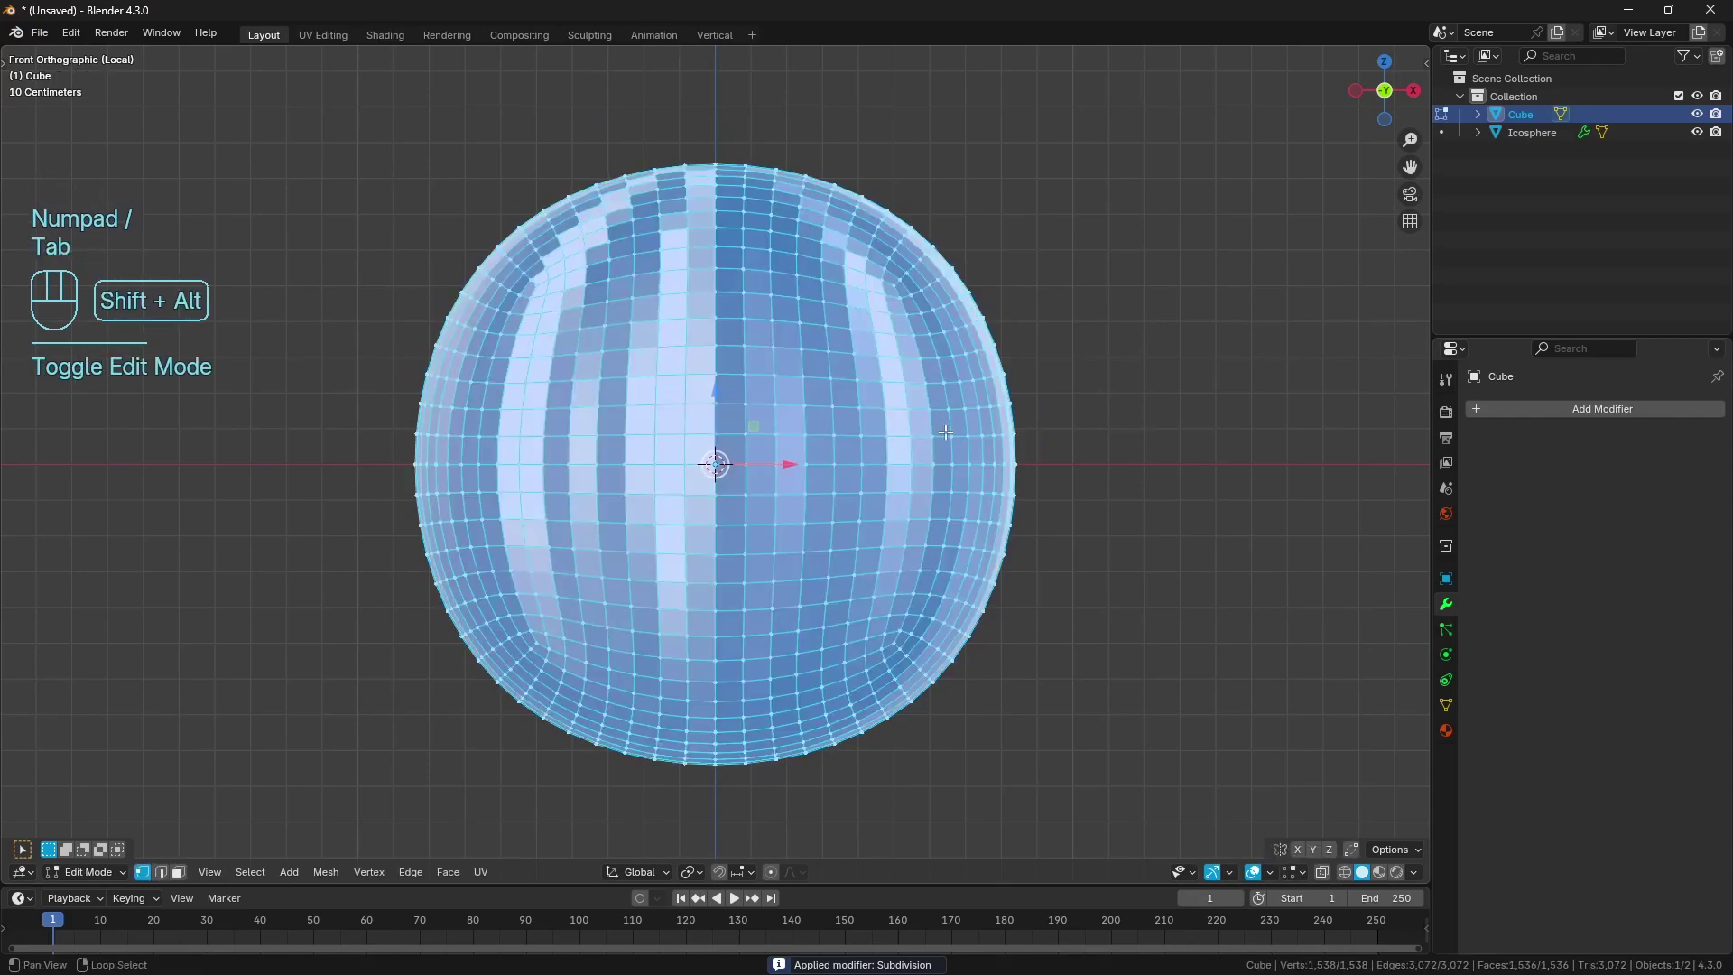
key(shift+alt+s)
key(1)
click(945, 432)
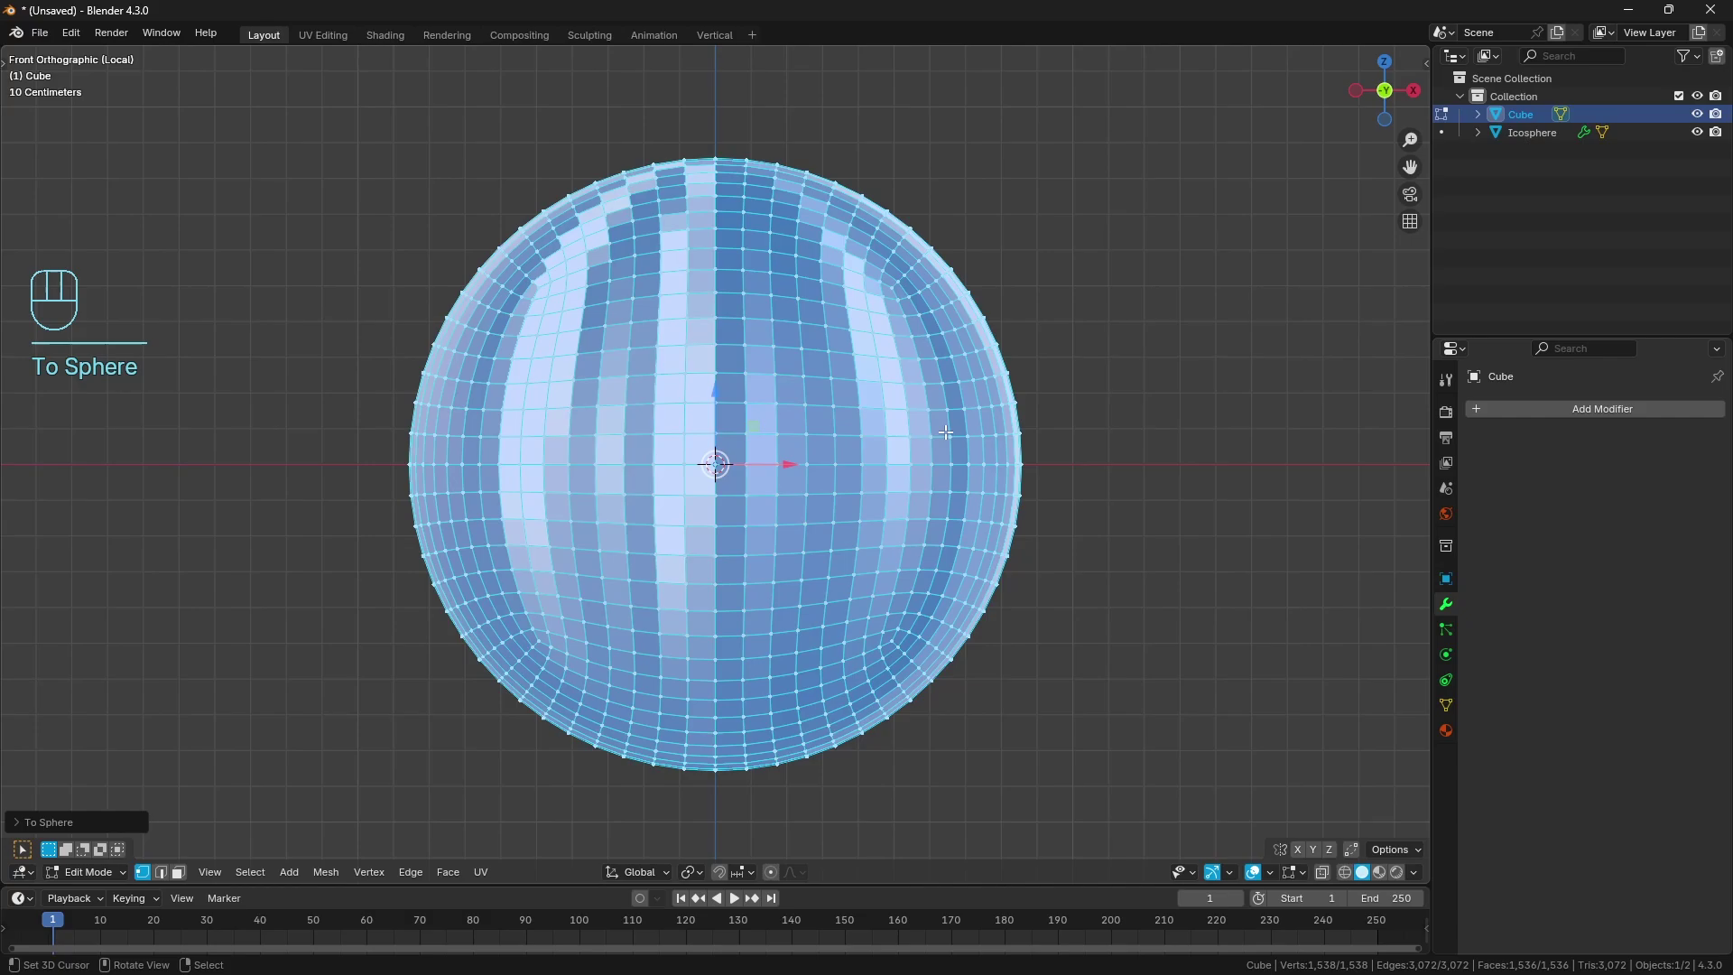
key(a)
key(Tab)
key(q)
click(939, 447)
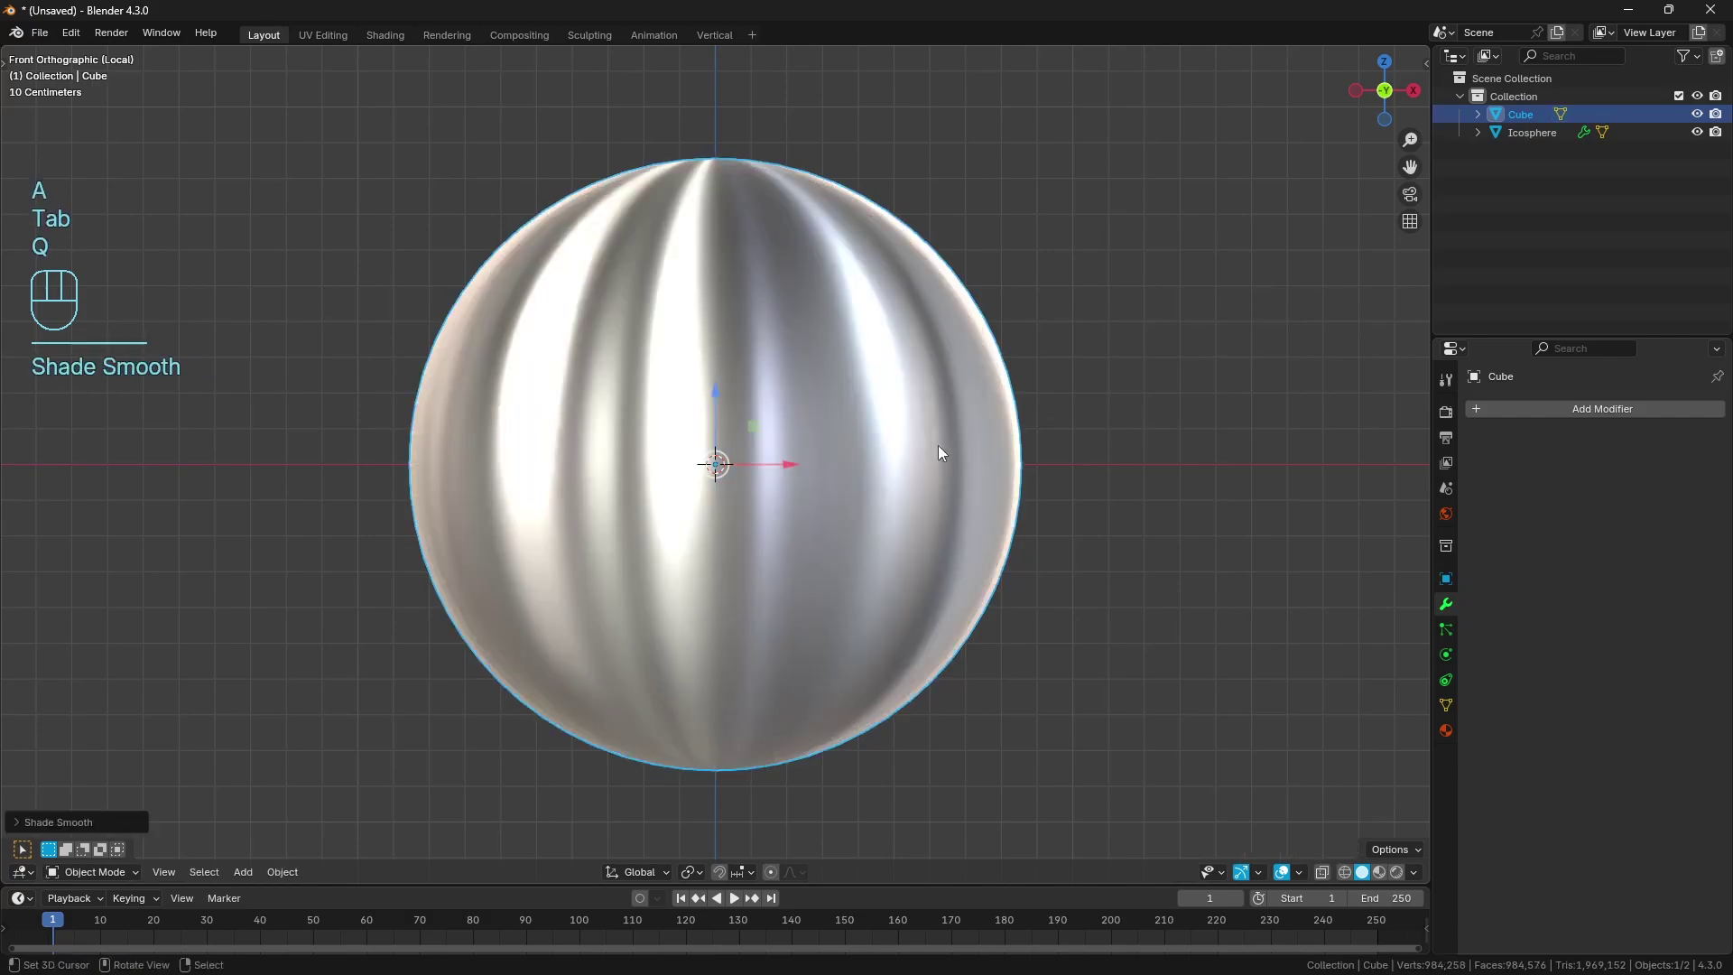
key(KP_Divide)
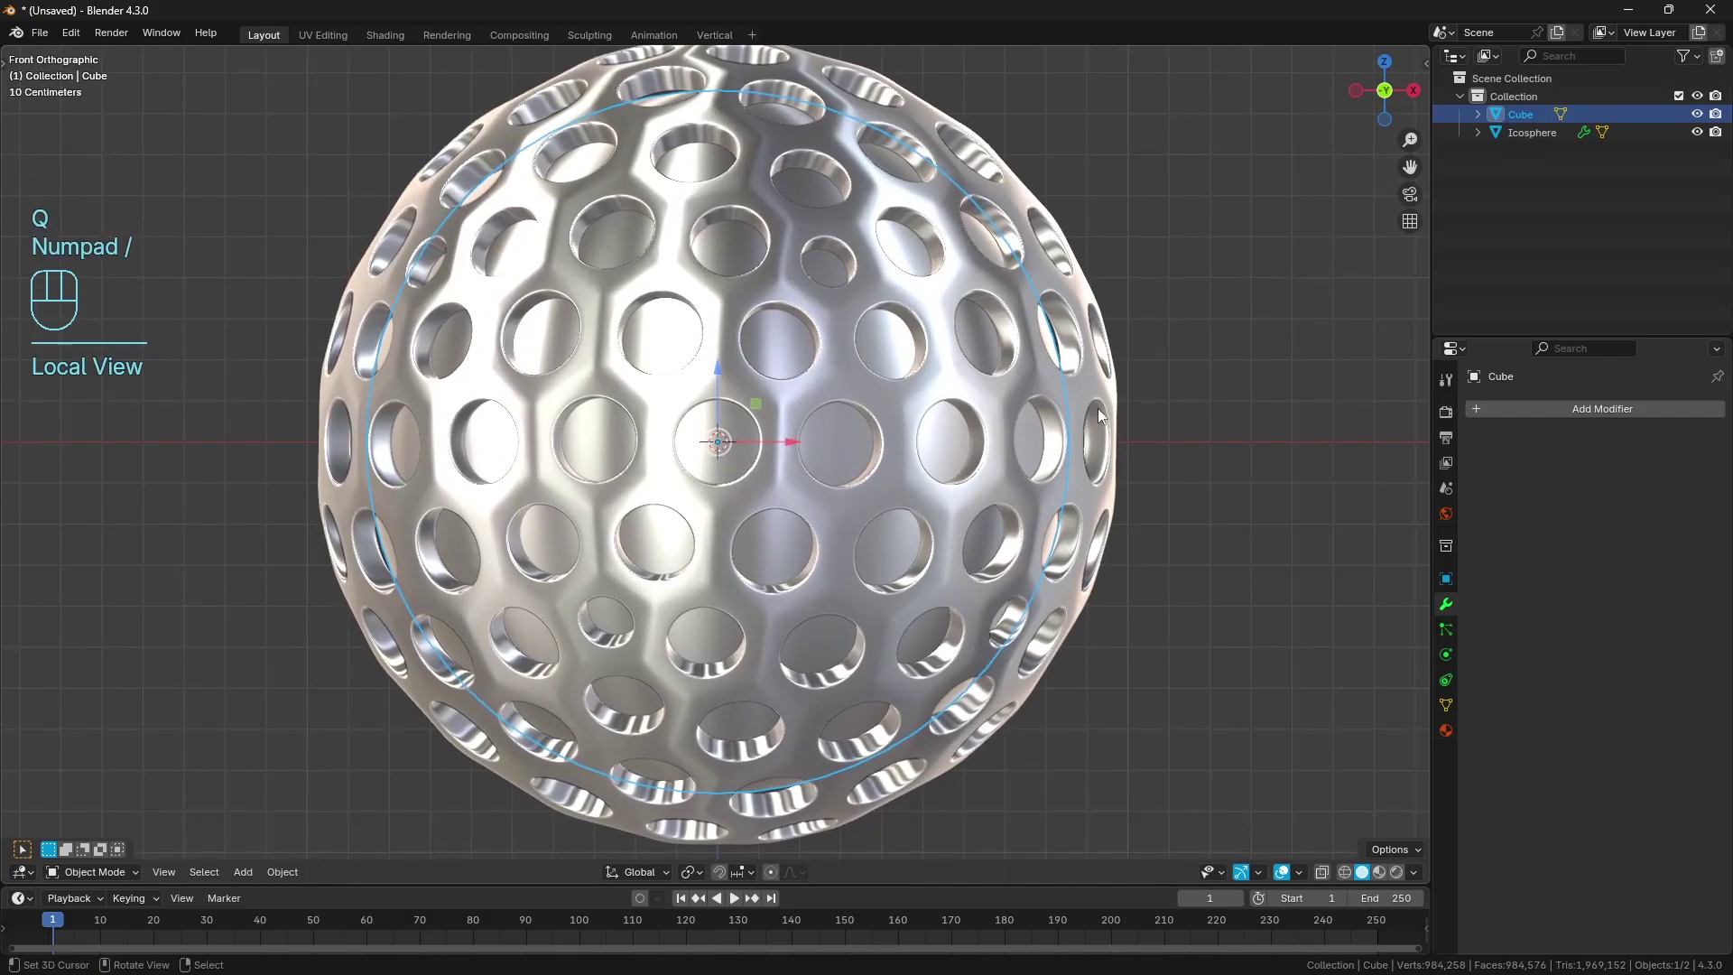
Step: Scale the cube to about 1.14, hide it, and select the holed Icosphere
key(s)
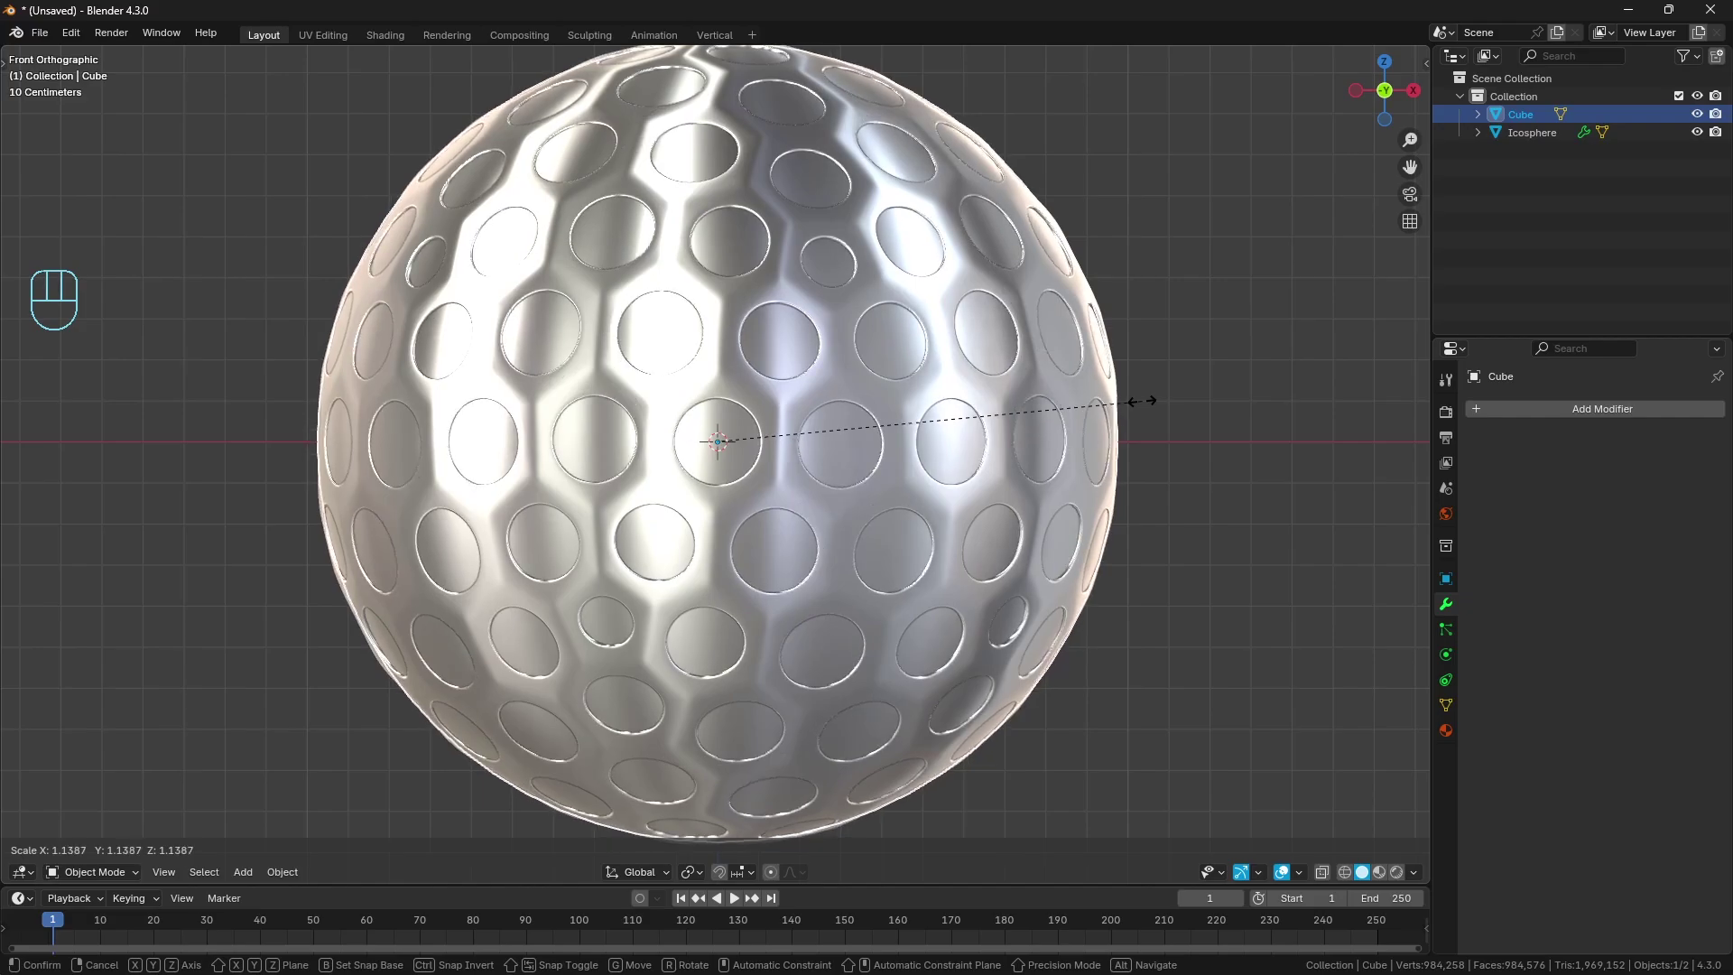
click(1142, 401)
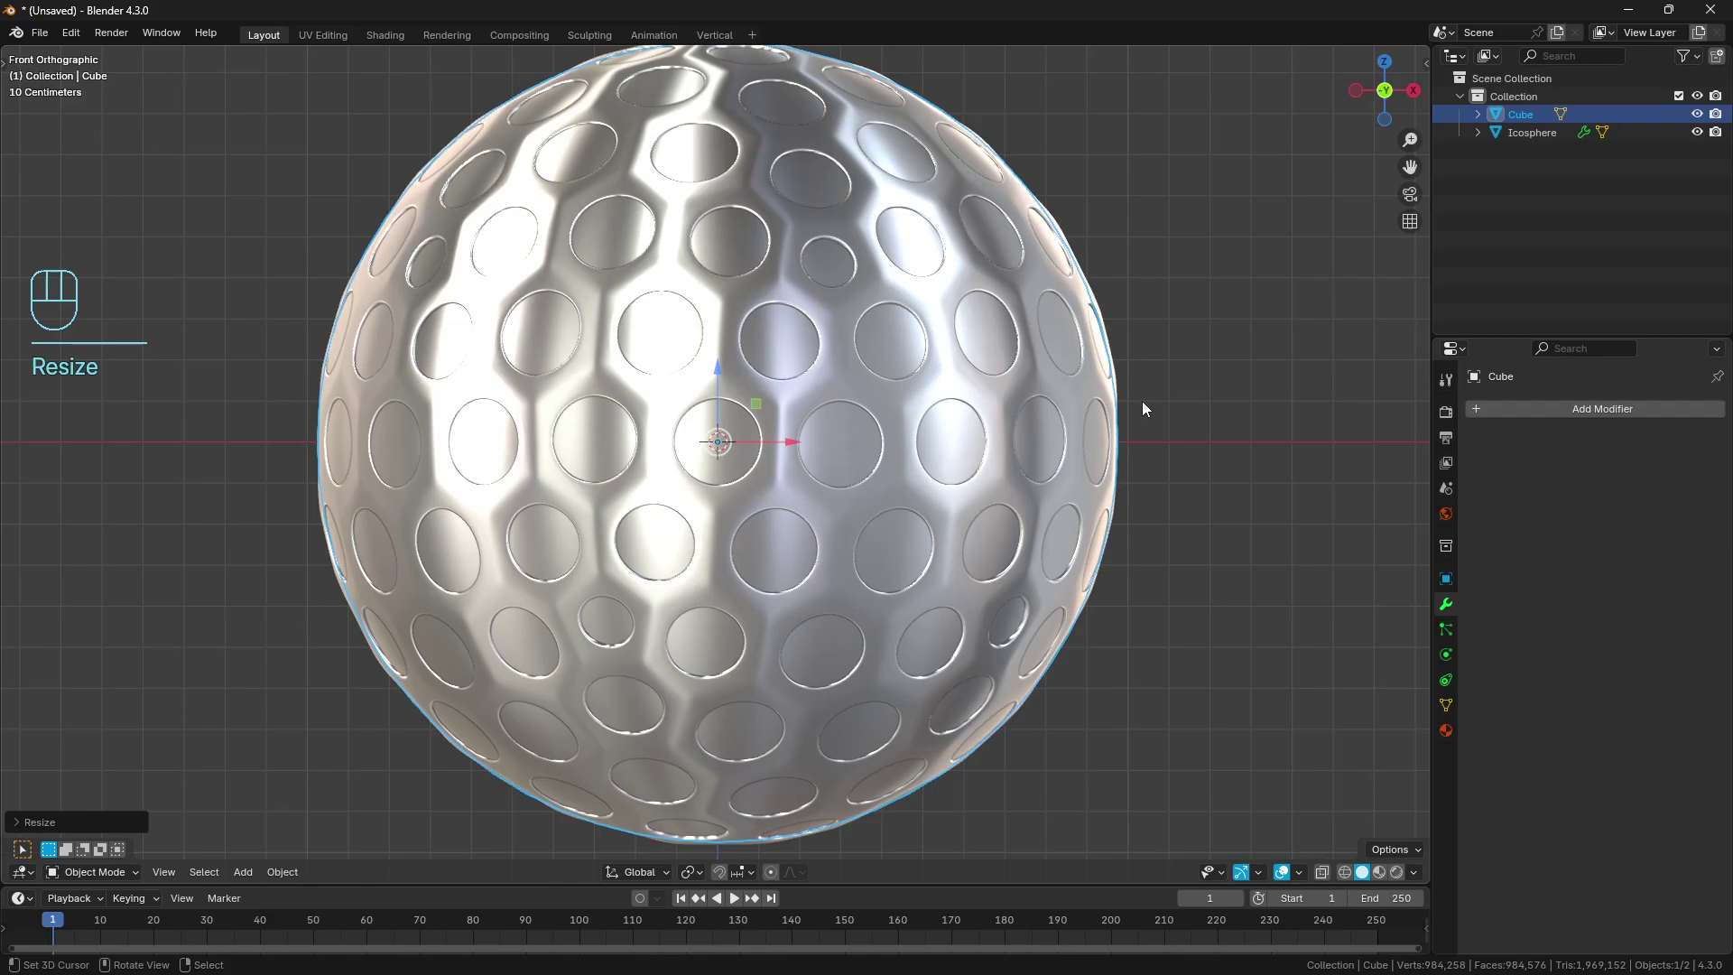
key(h)
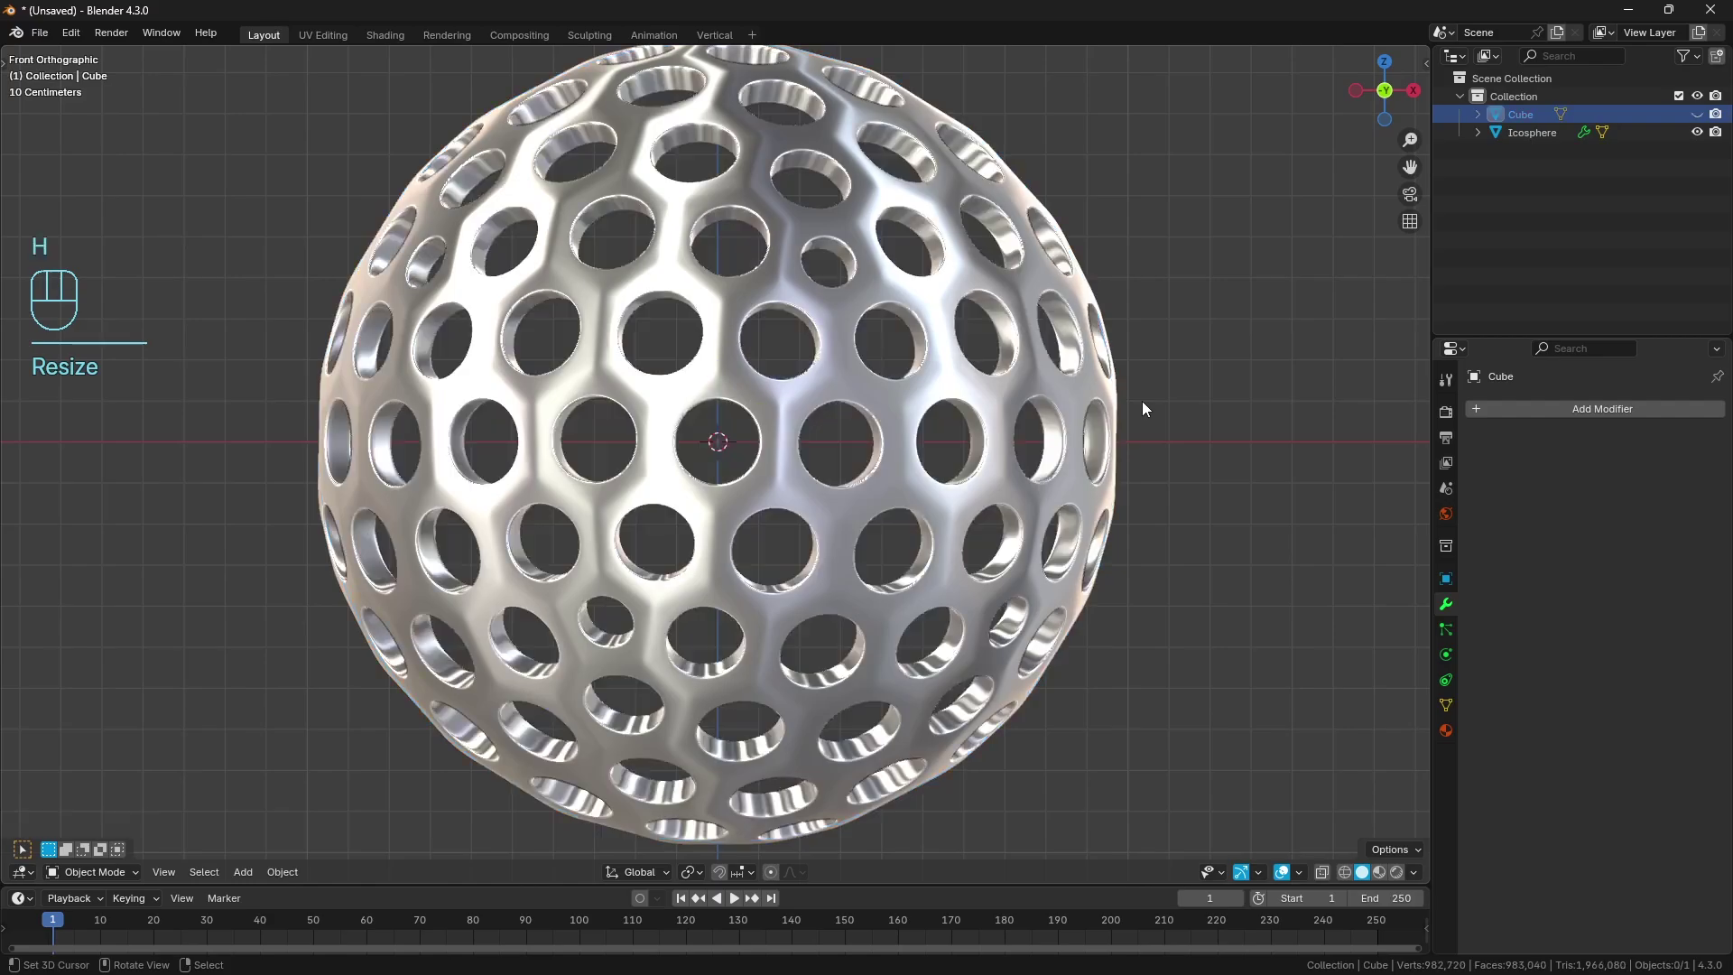
click(927, 391)
Step: Collapse the Subdivision panel and add a Data Transfer modifier by searching 'data'
click(1480, 463)
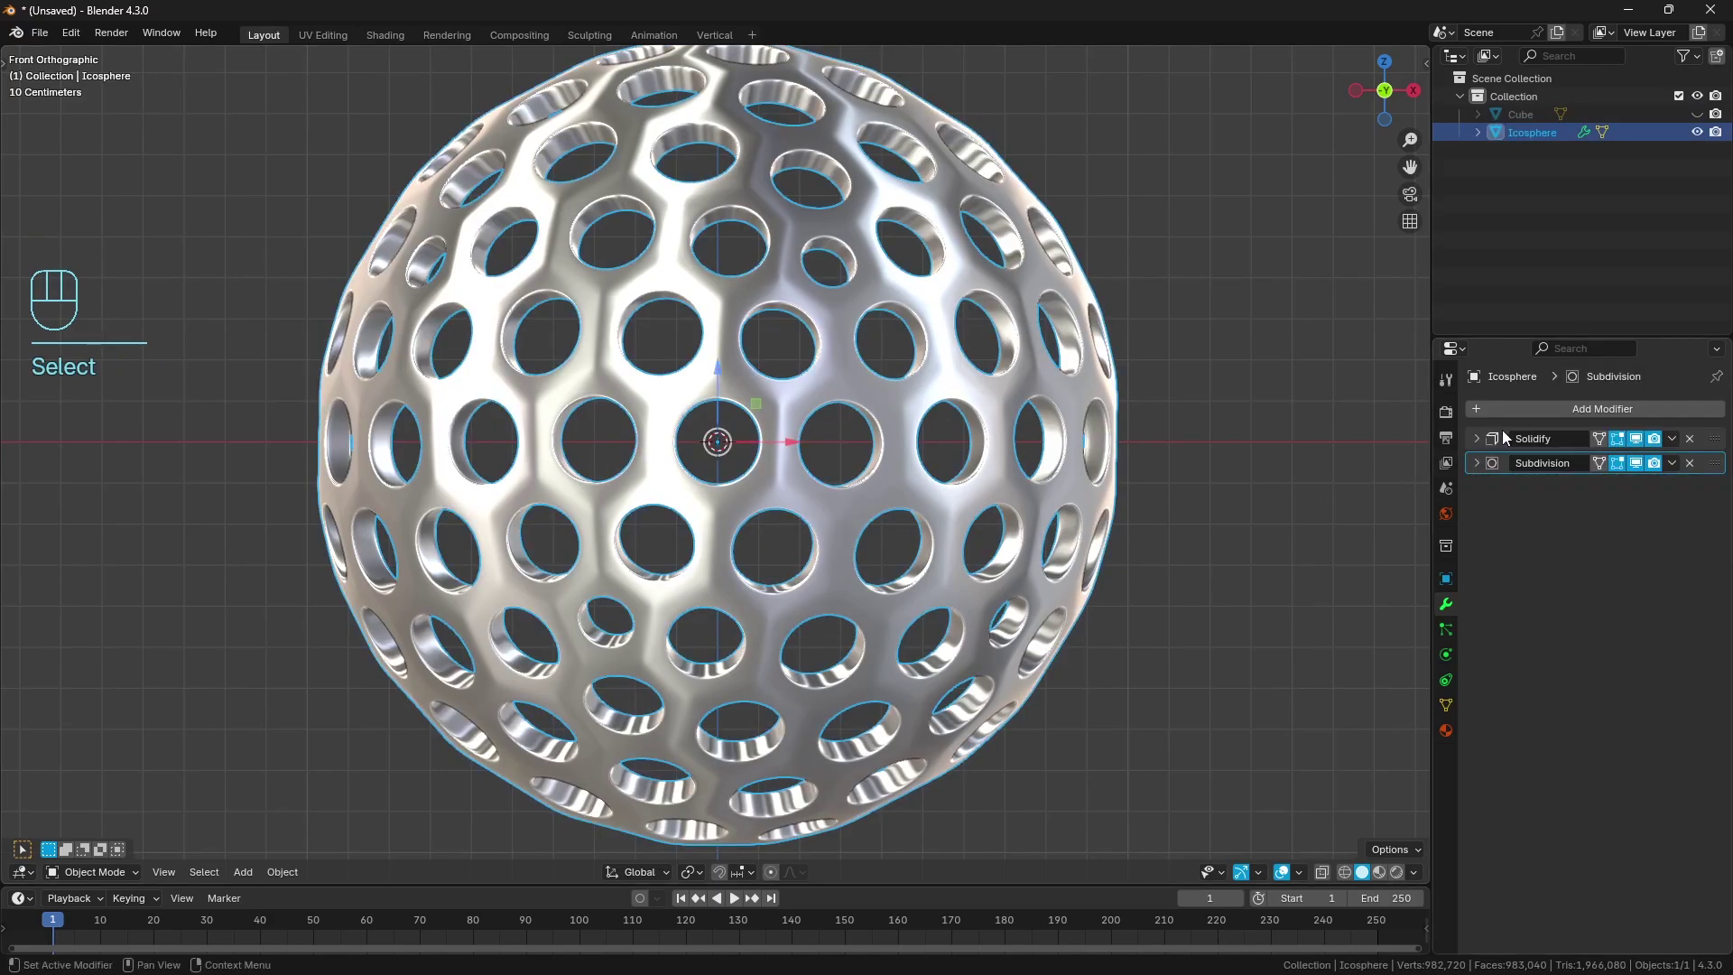
click(1552, 409)
click(1553, 408)
text(data)
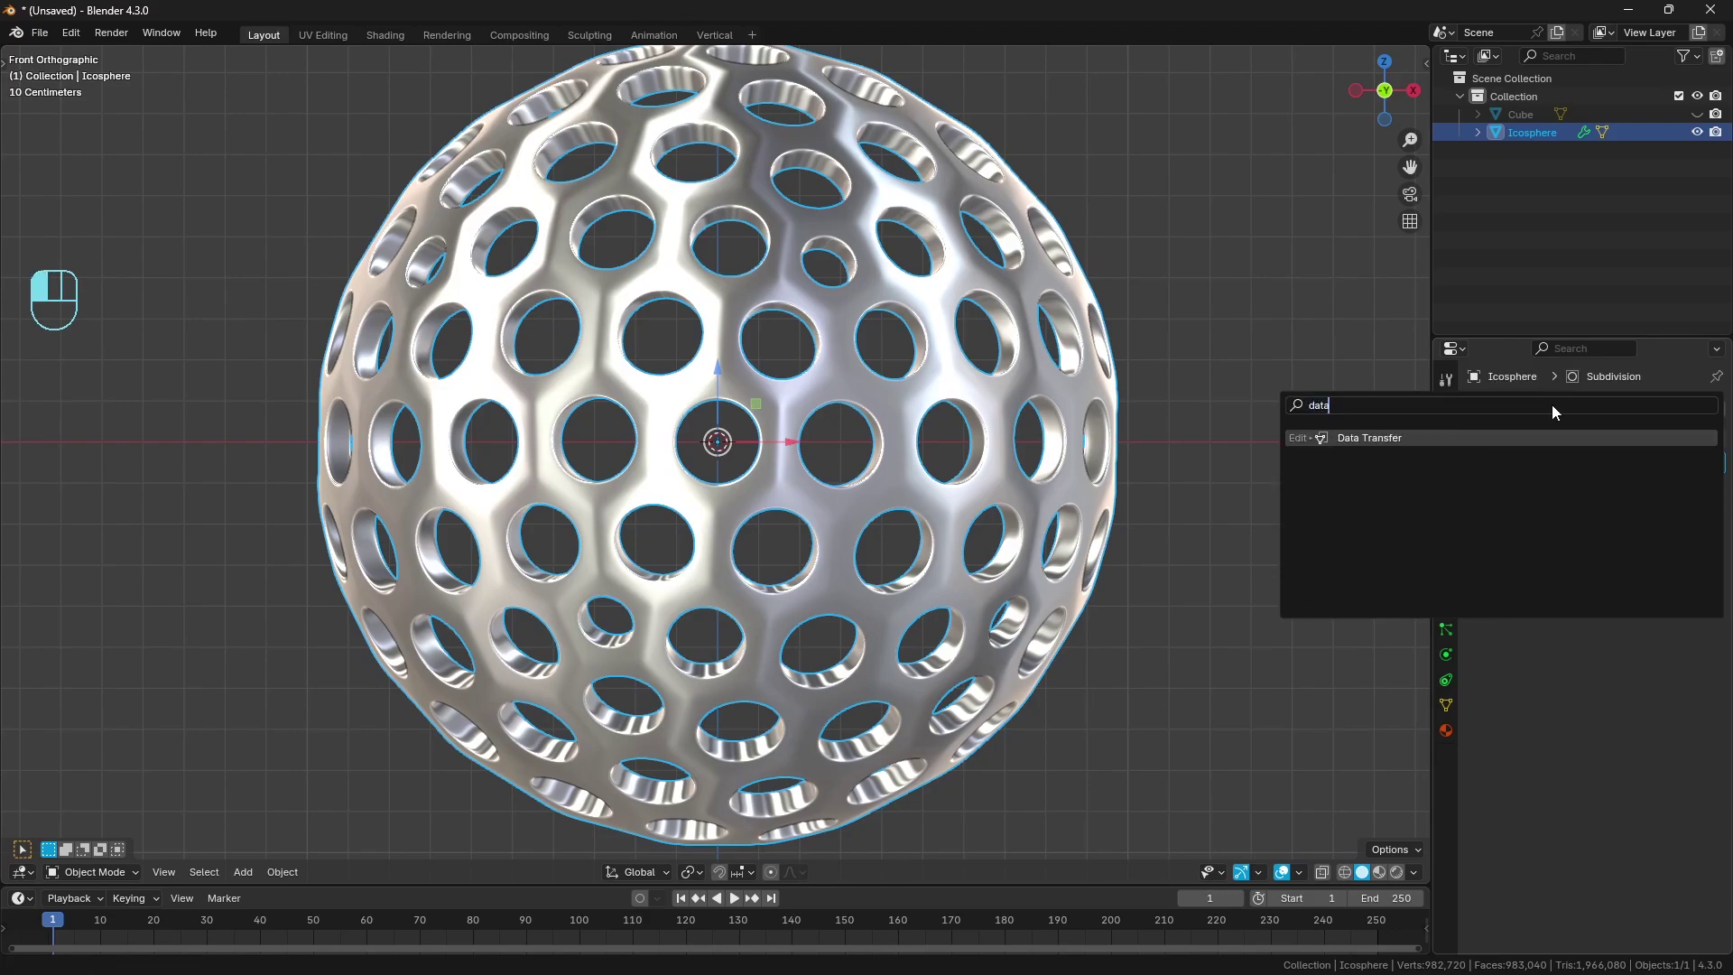
key(Return)
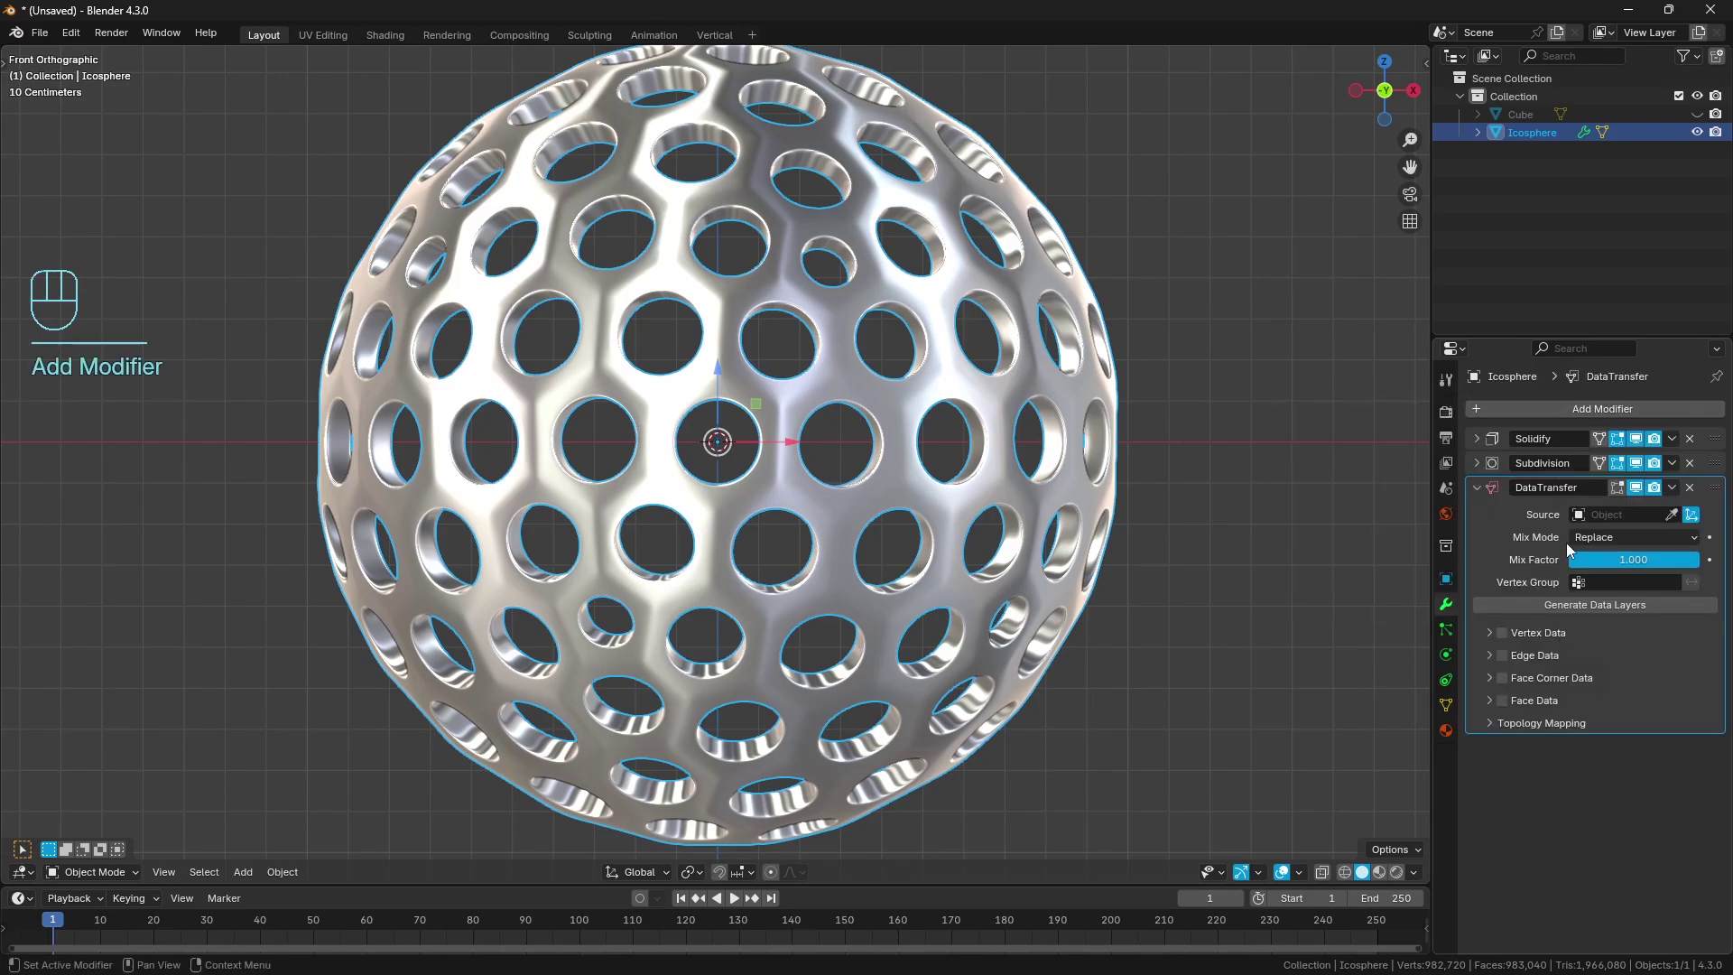
Step: Set the source to Cube and transfer face corner custom normals with Nearest Face Interpolated mapping
click(1602, 515)
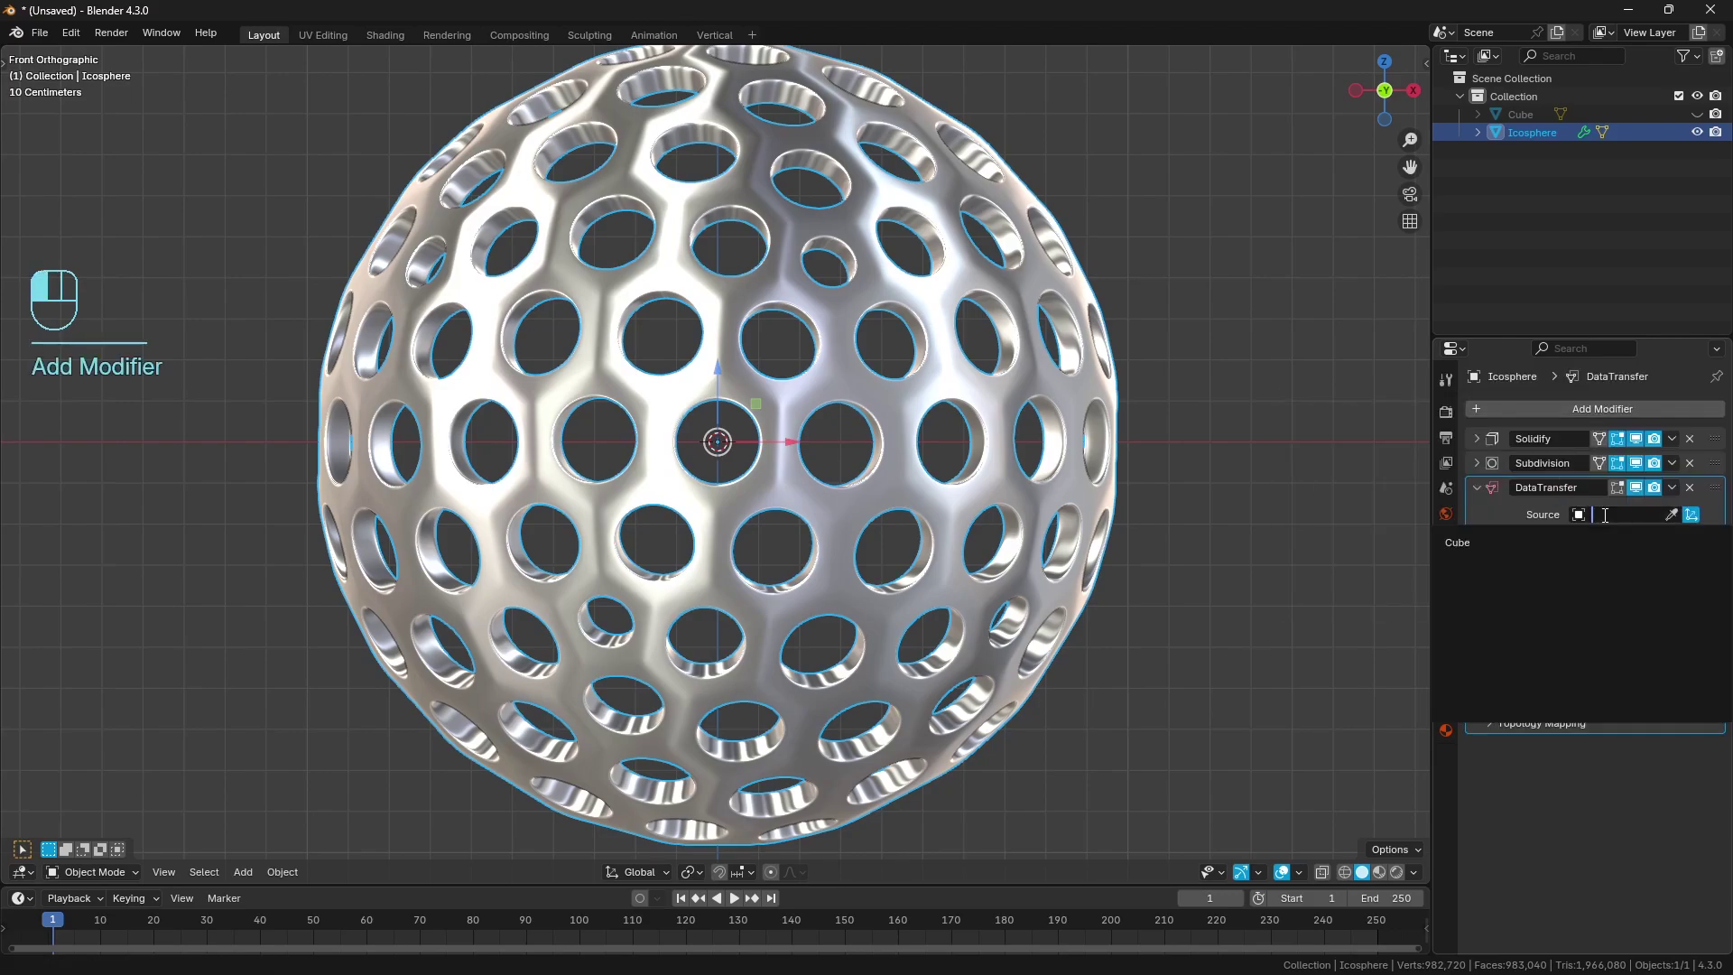
click(1529, 544)
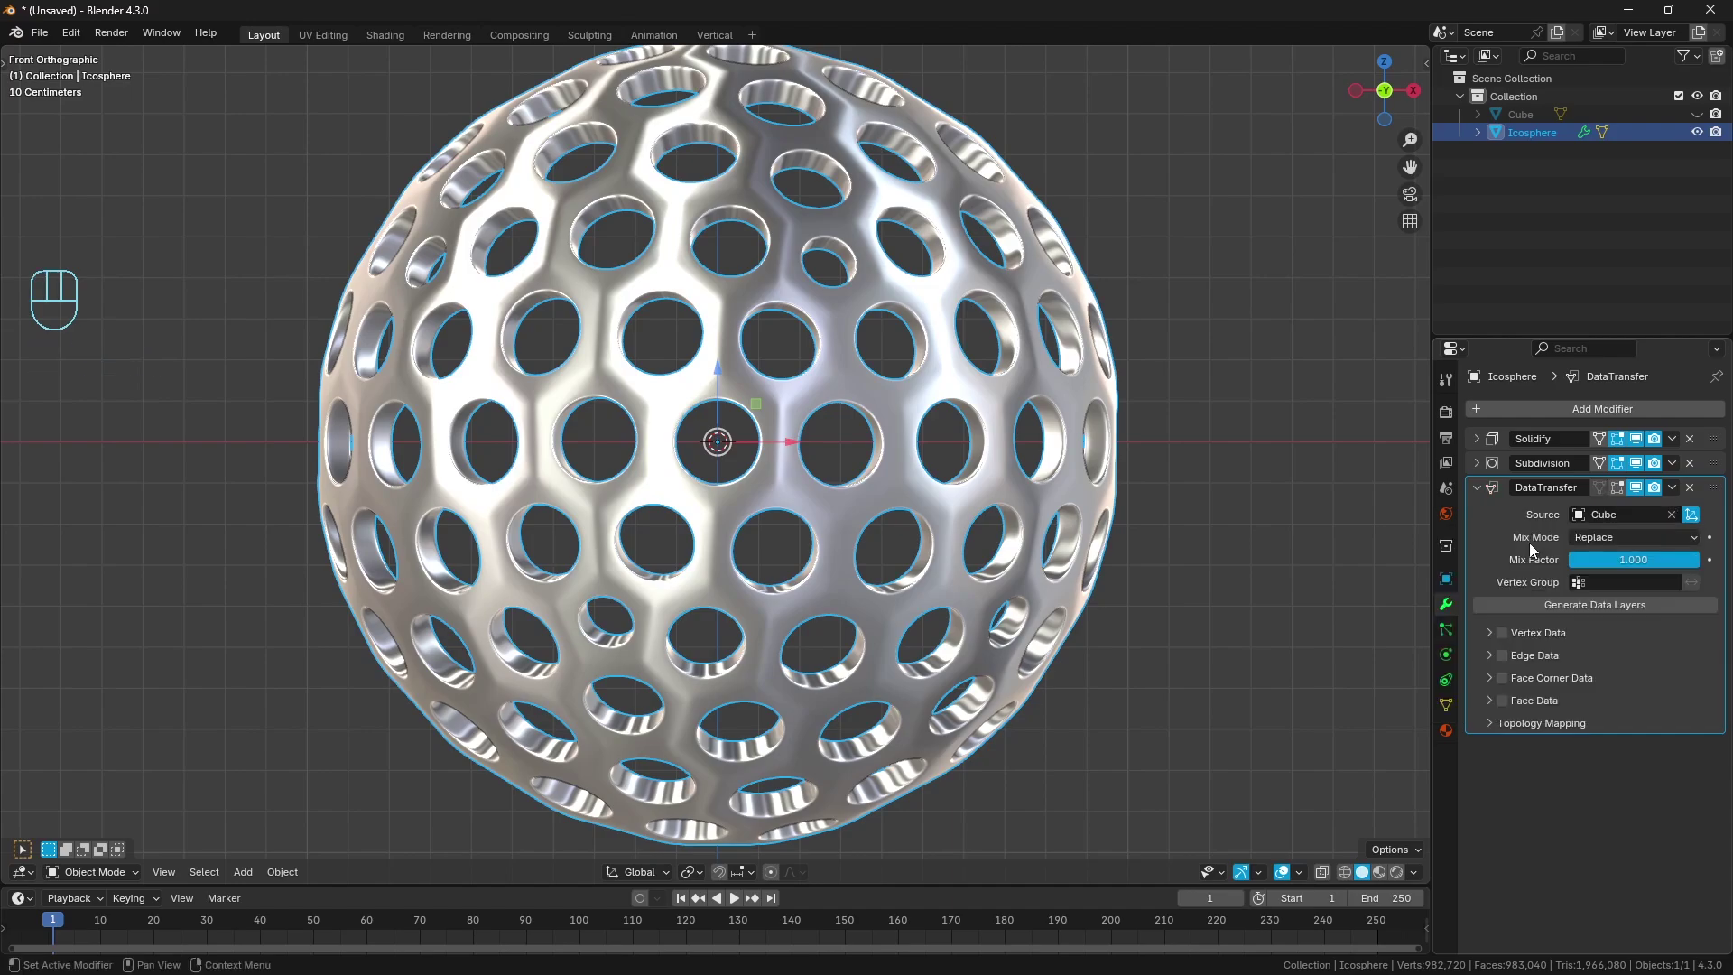
click(1502, 678)
click(1490, 677)
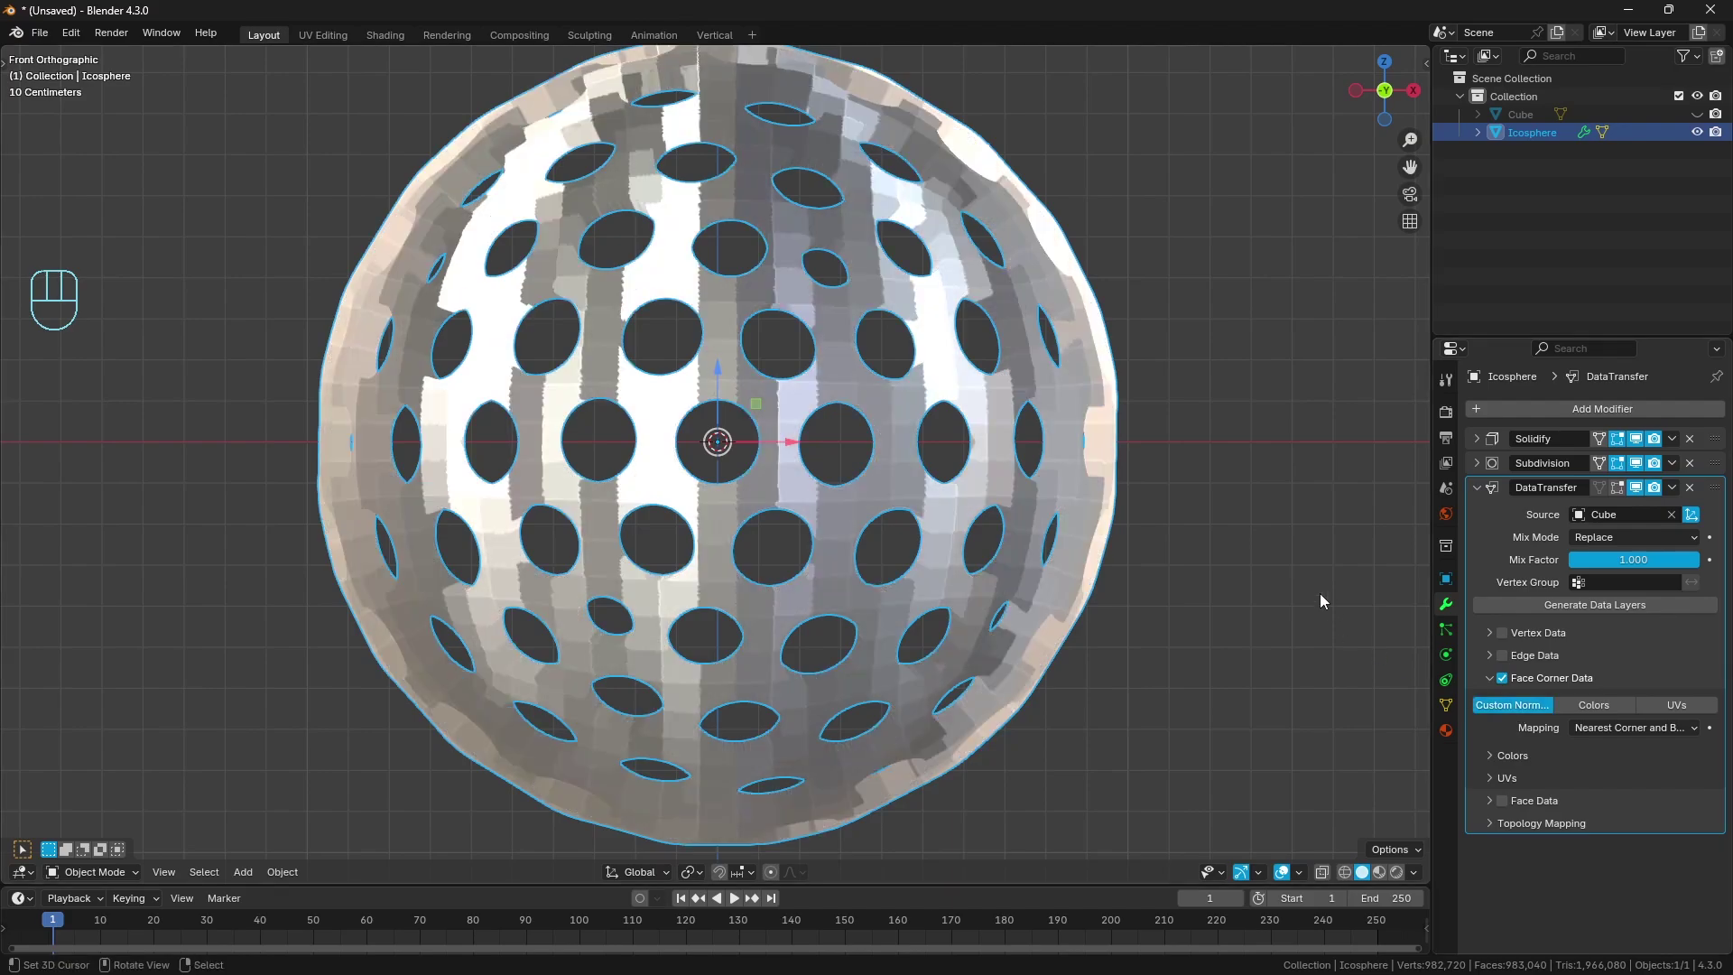
click(1638, 727)
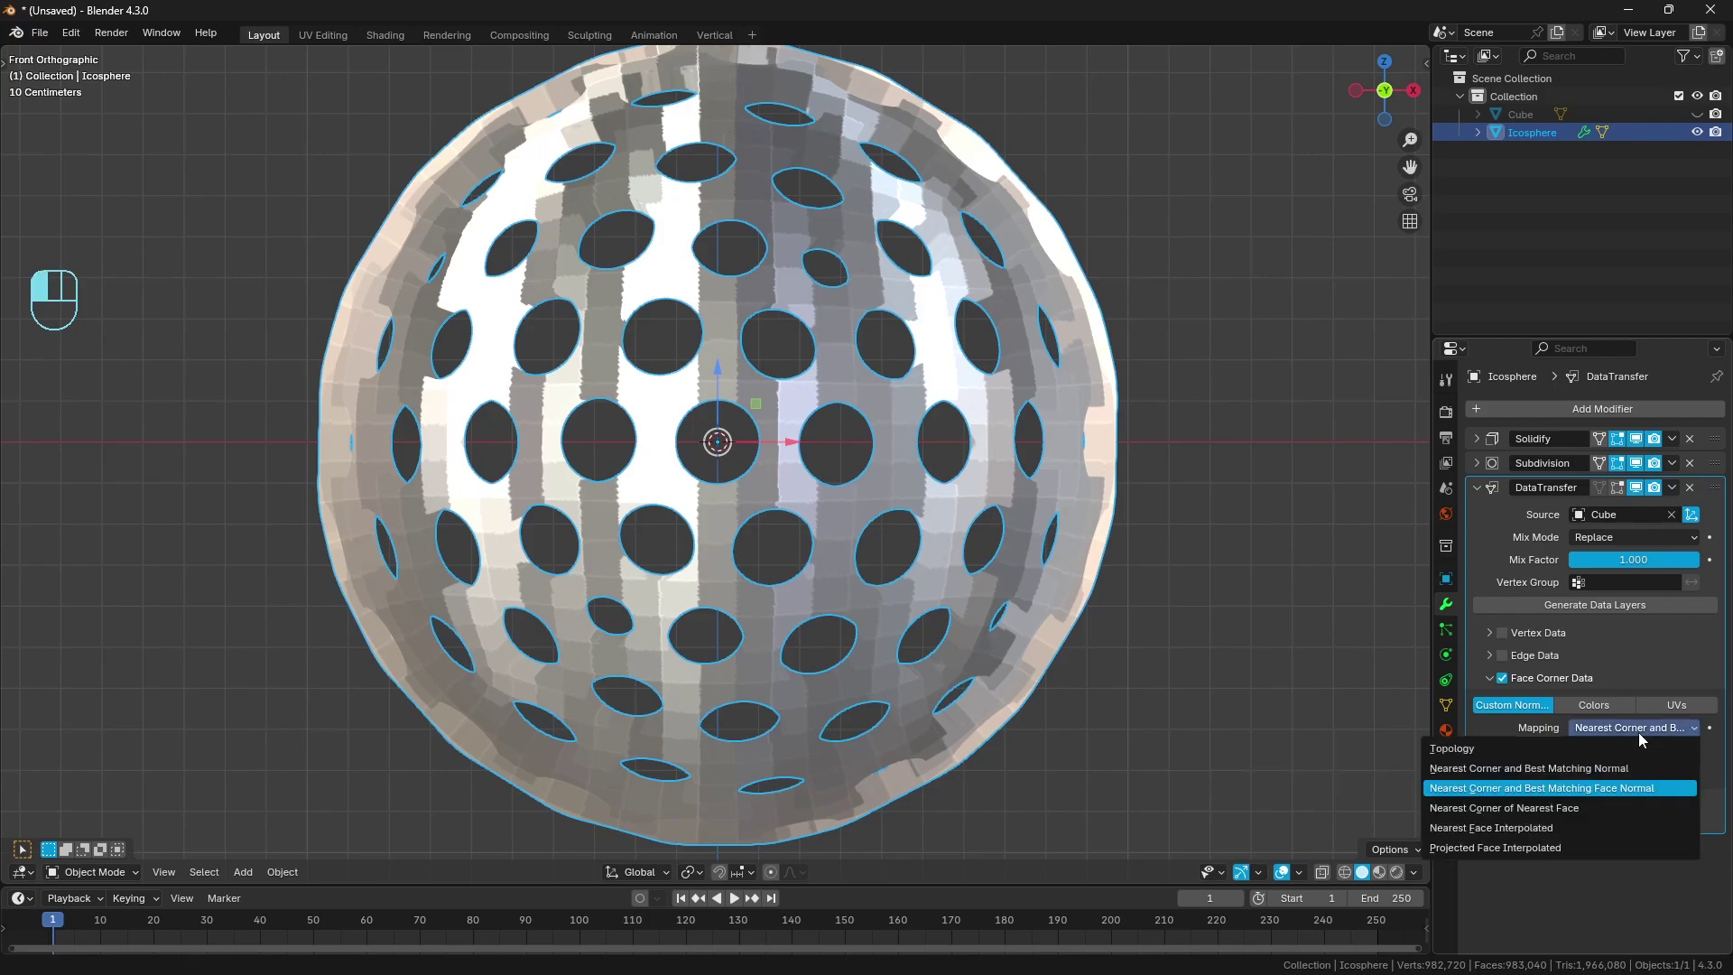
click(1574, 827)
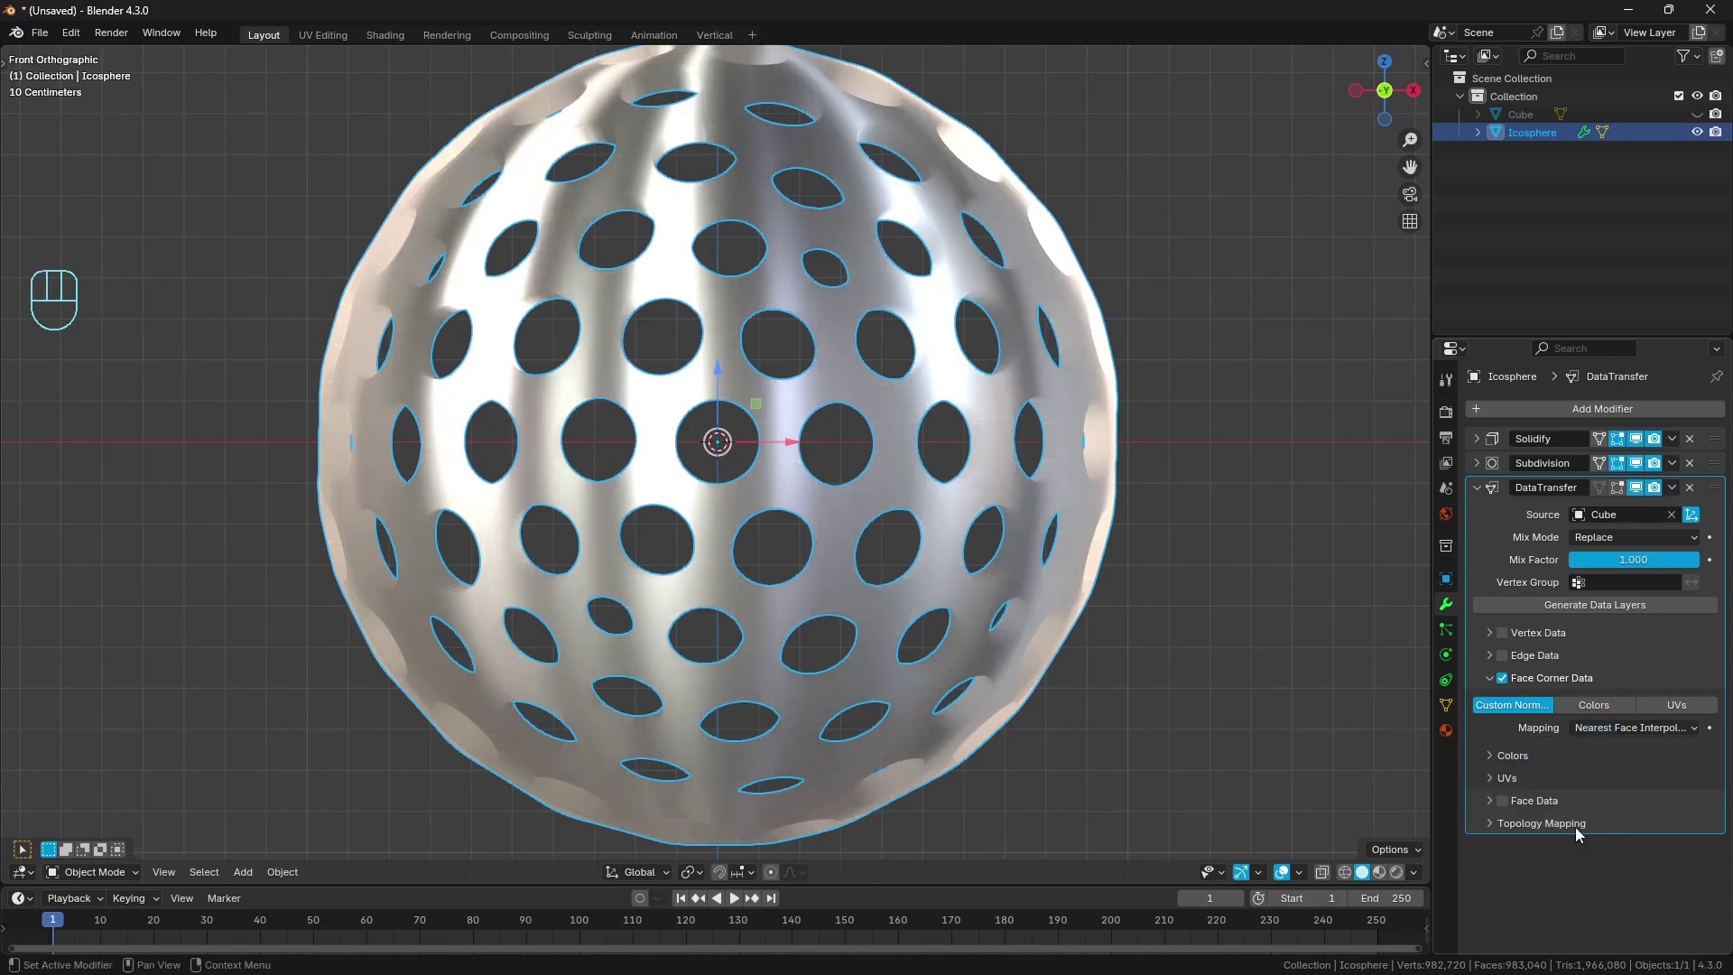
click(1491, 677)
middle_drag(1127, 534, 1058, 581)
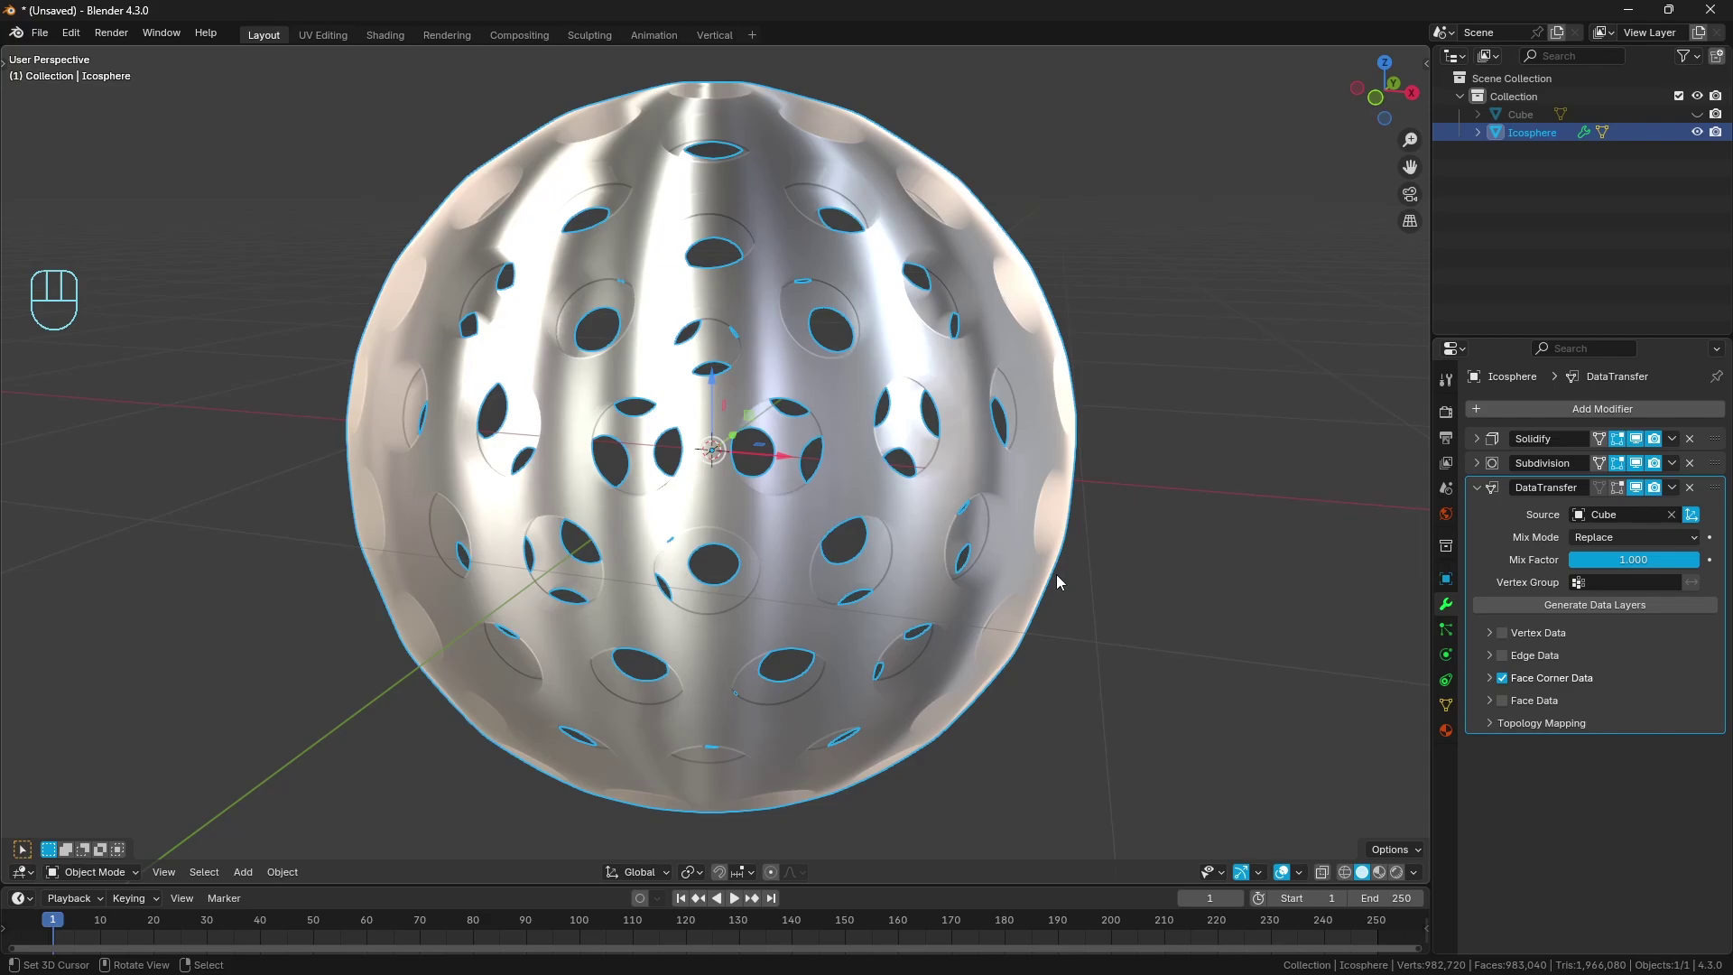
Step: In edge select mode, select one creased hole-rim edge, then all edges with the same crease
click(1477, 487)
middle_drag(1074, 451, 740, 382)
key(Tab)
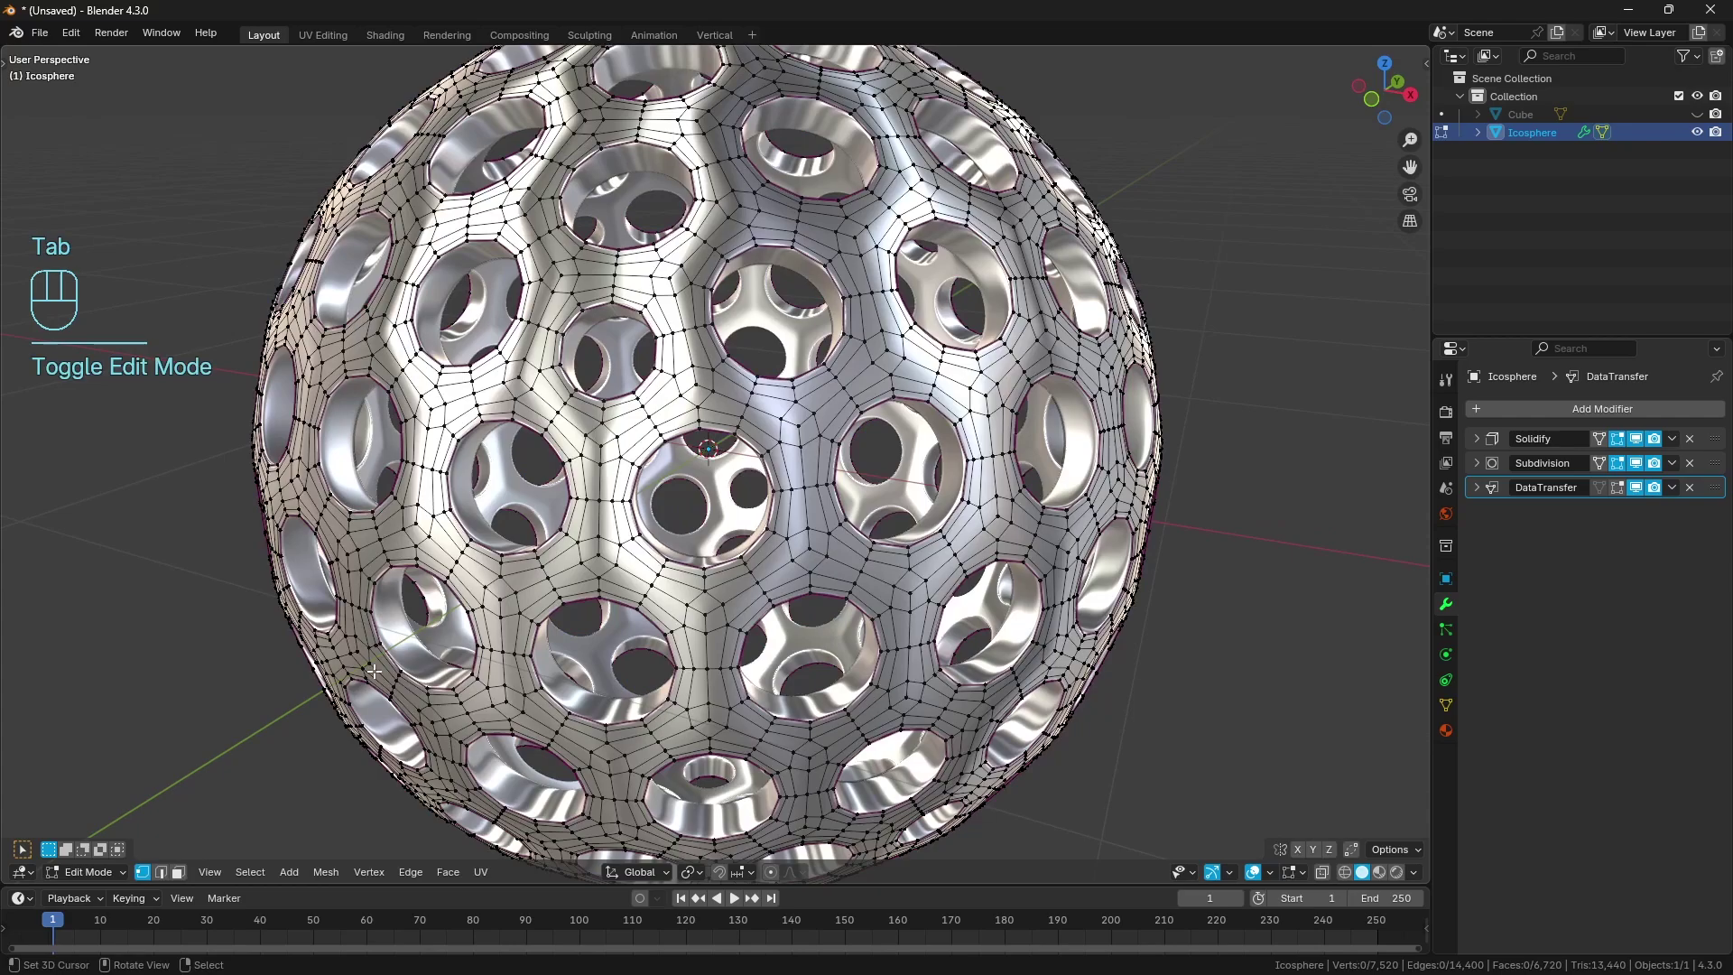
click(162, 872)
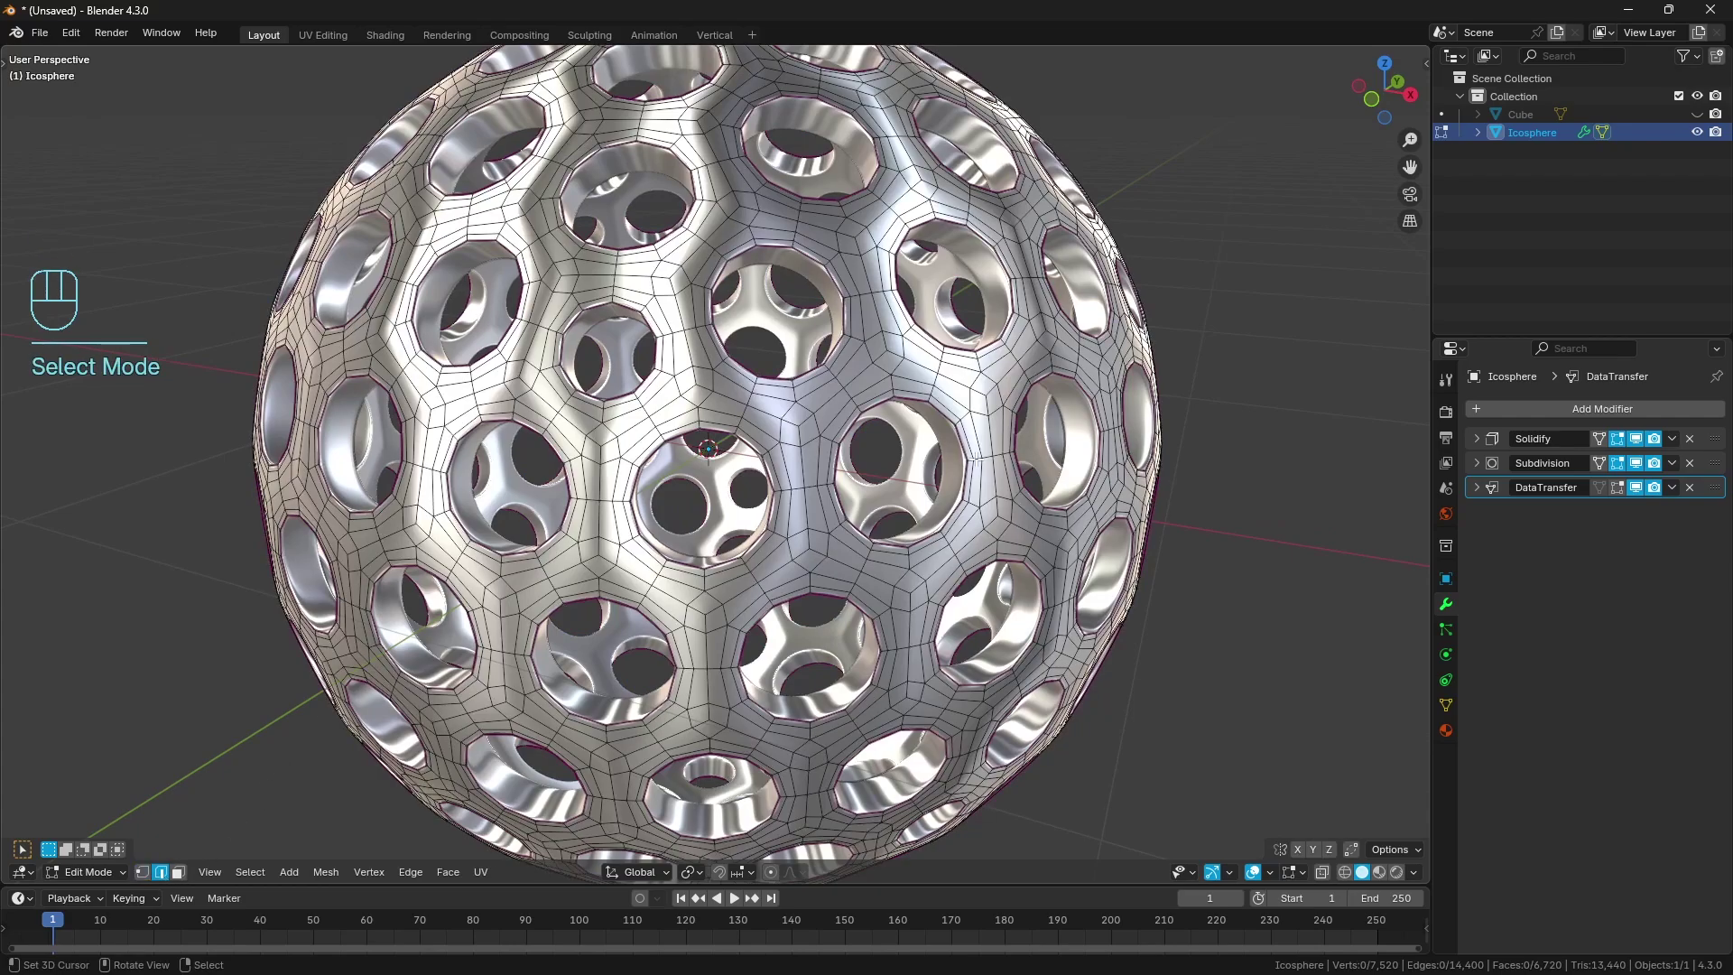
click(915, 402)
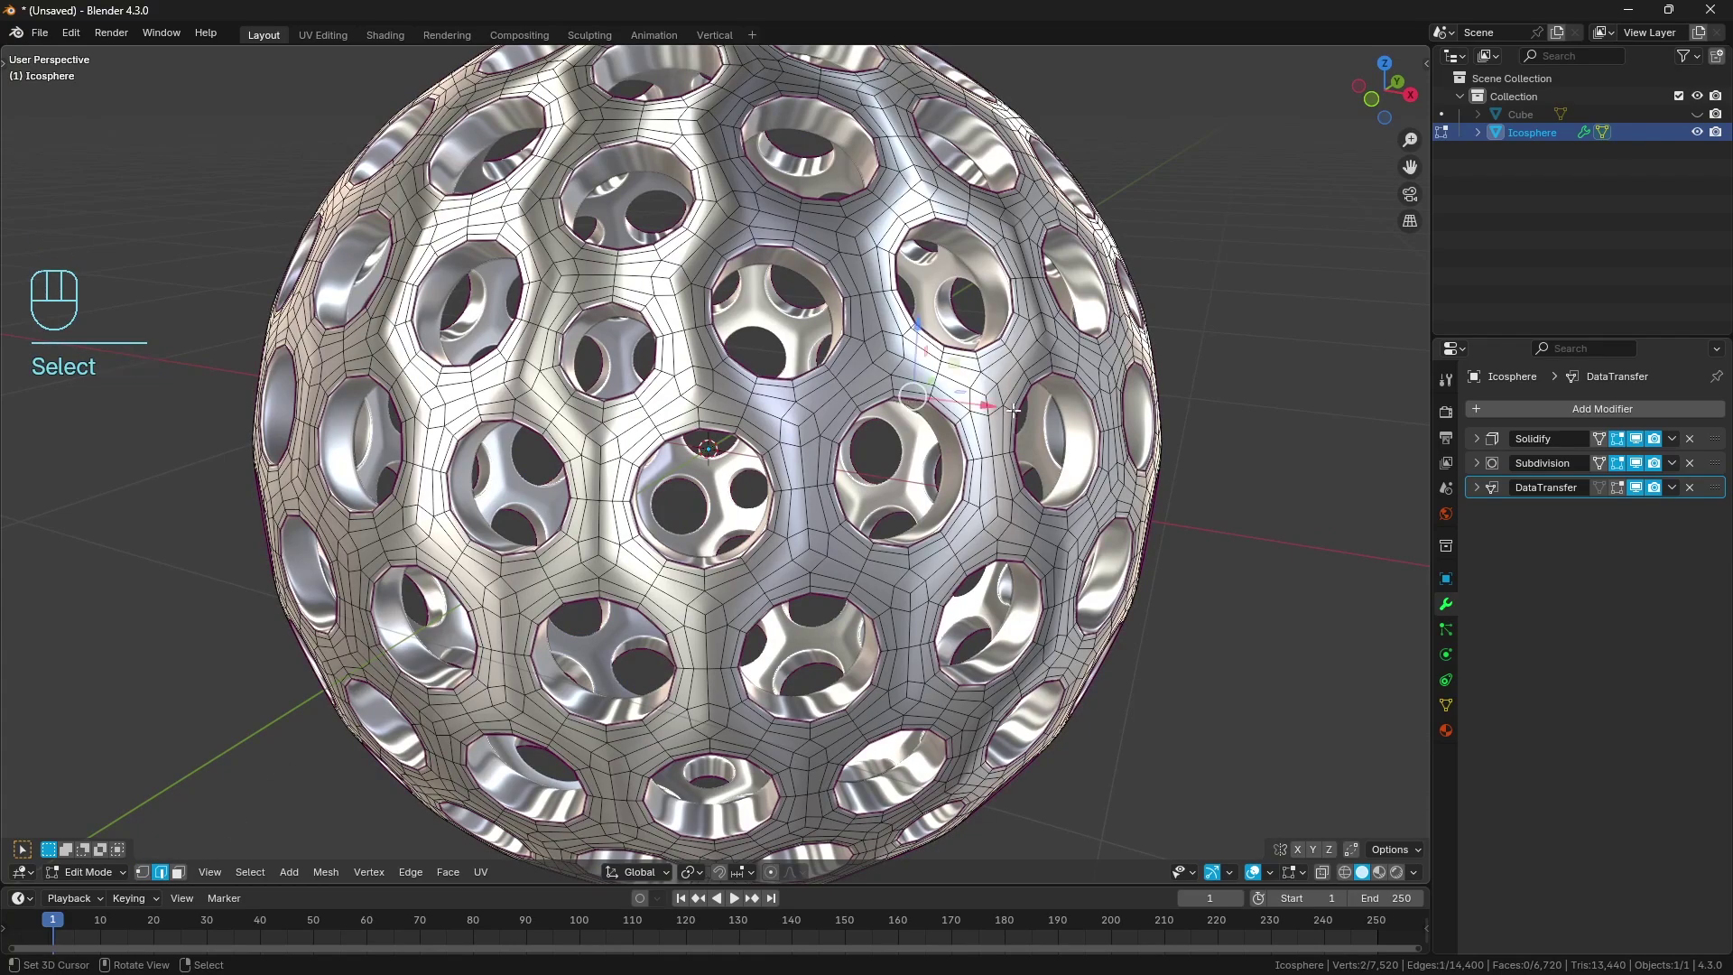
click(924, 398)
middle_drag(923, 398, 886, 399)
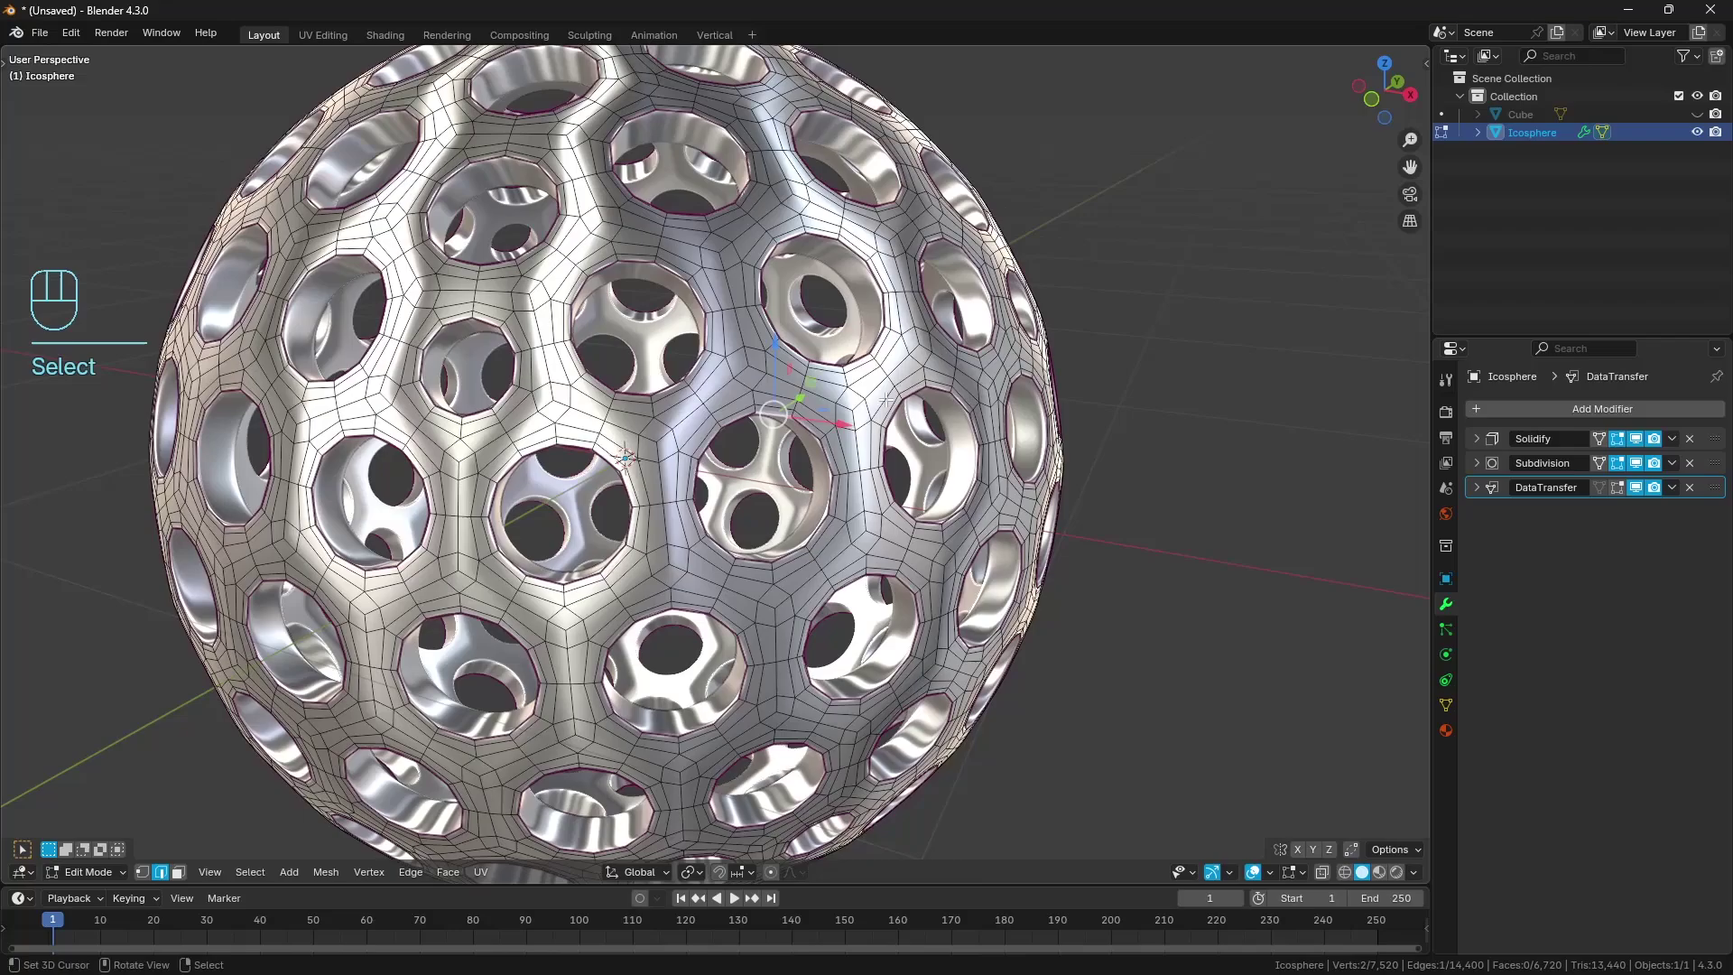
key(shift+g)
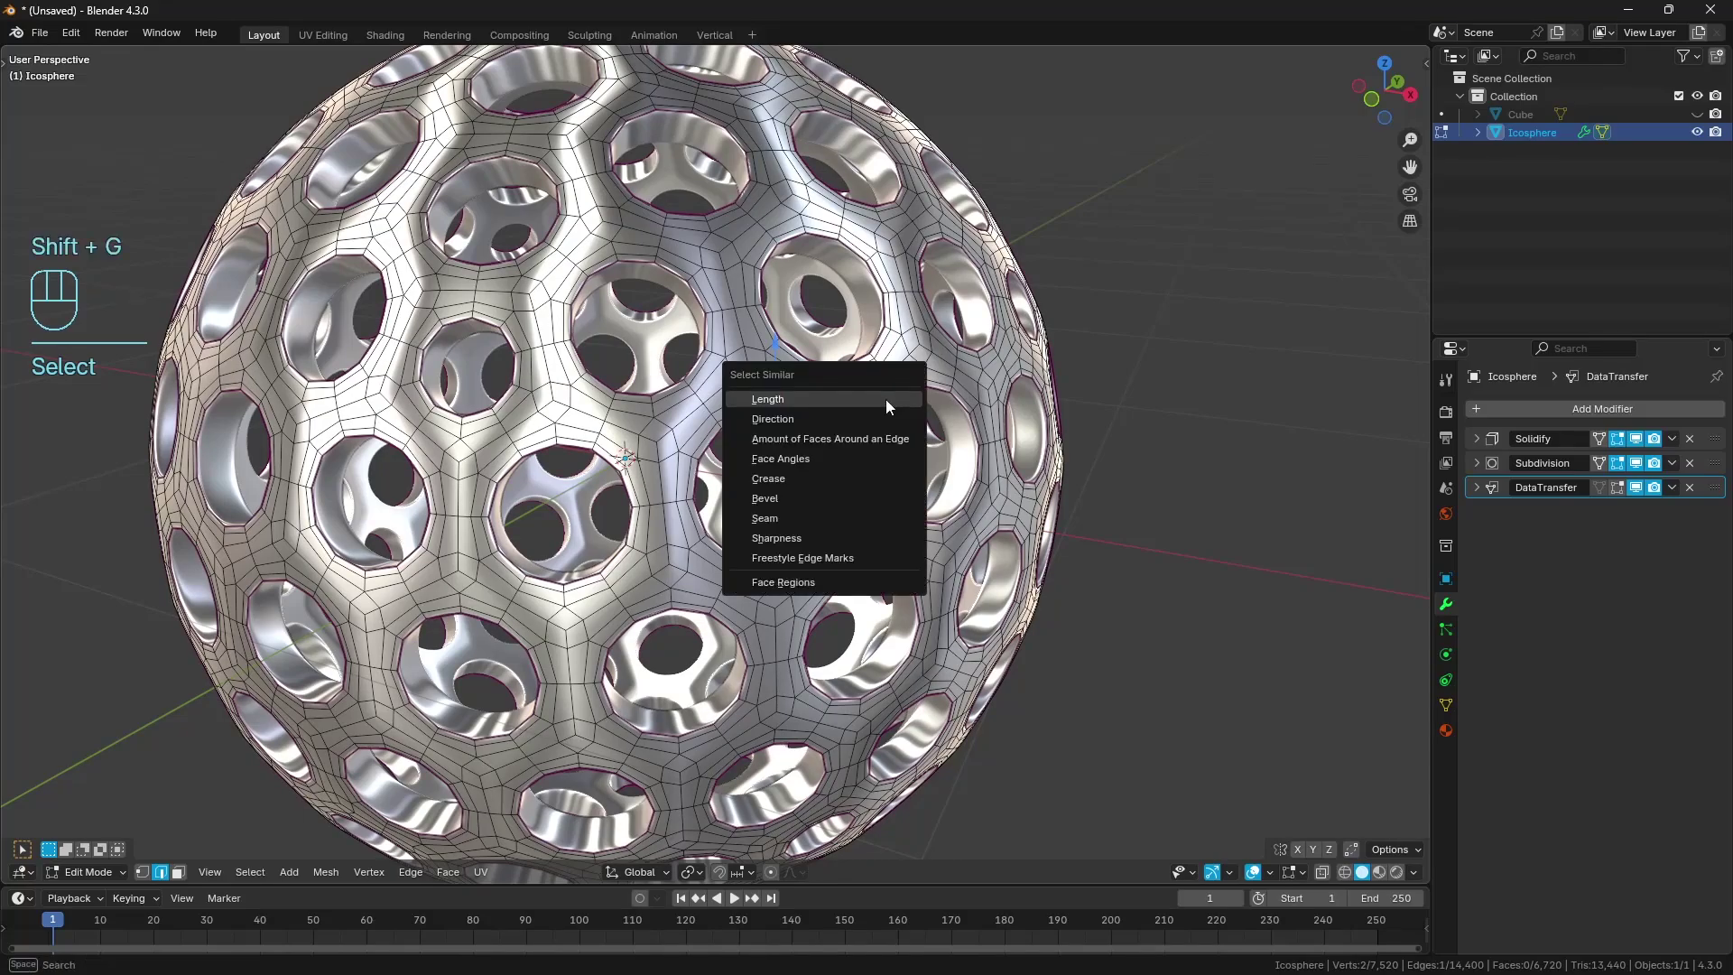
click(821, 475)
Step: Create a new vertex group named Group and assign the selected rim edges to it
click(1445, 707)
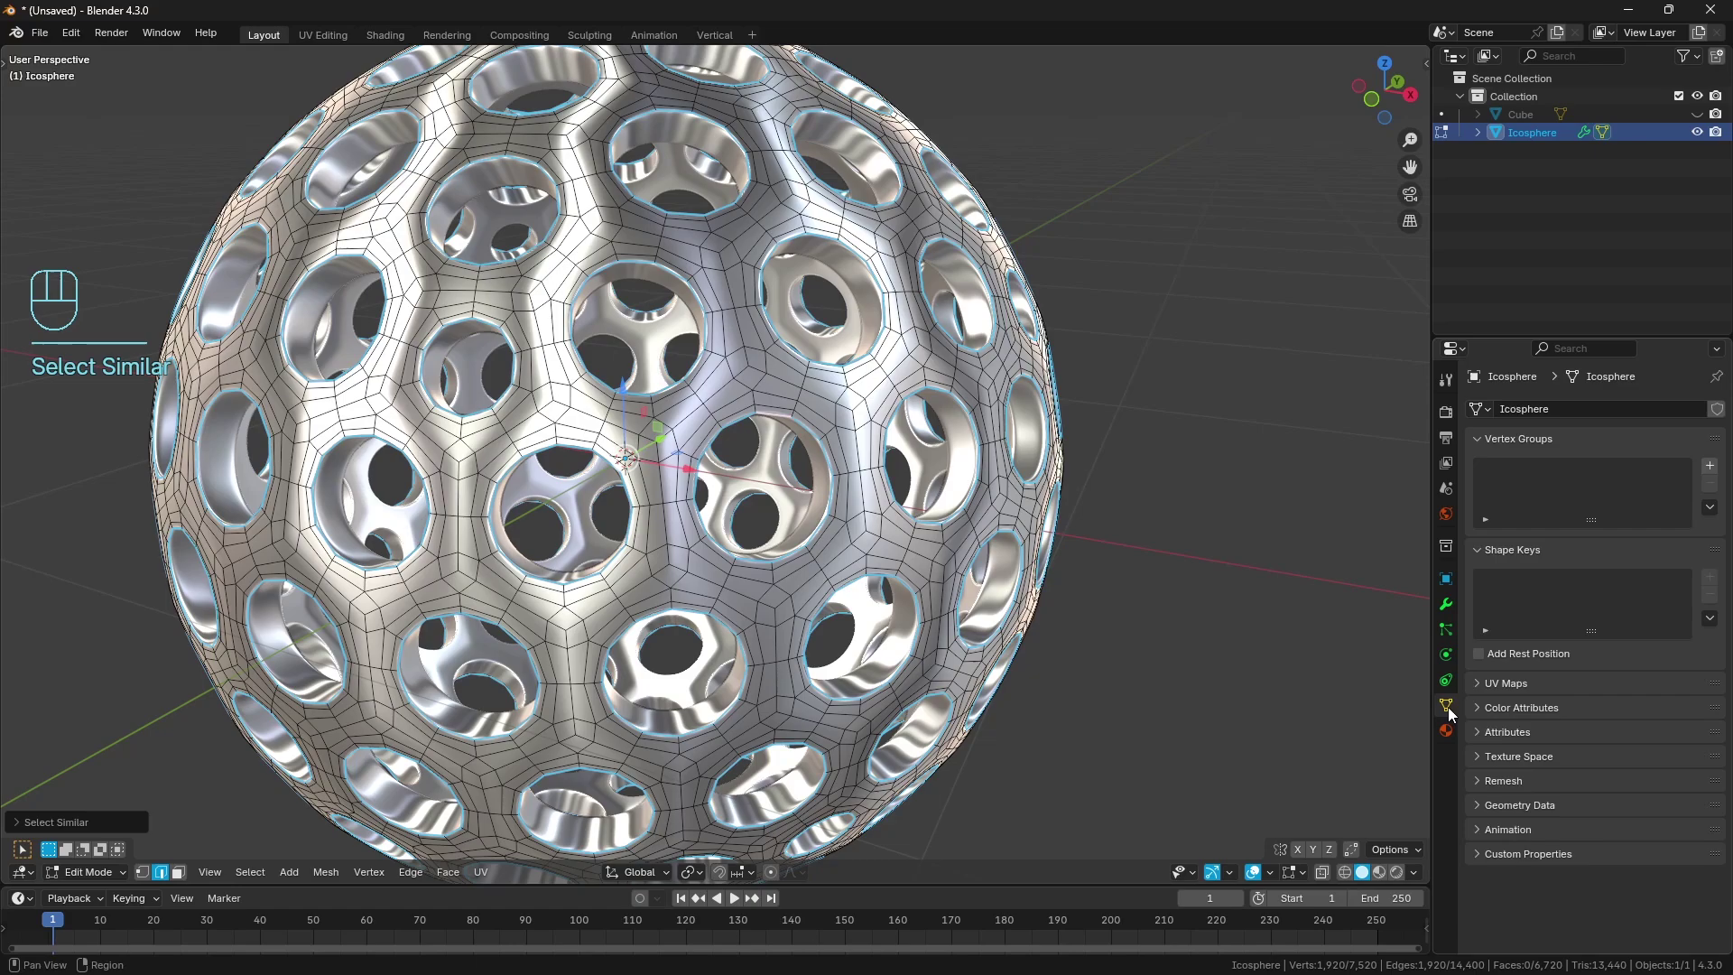
click(1709, 467)
click(1514, 582)
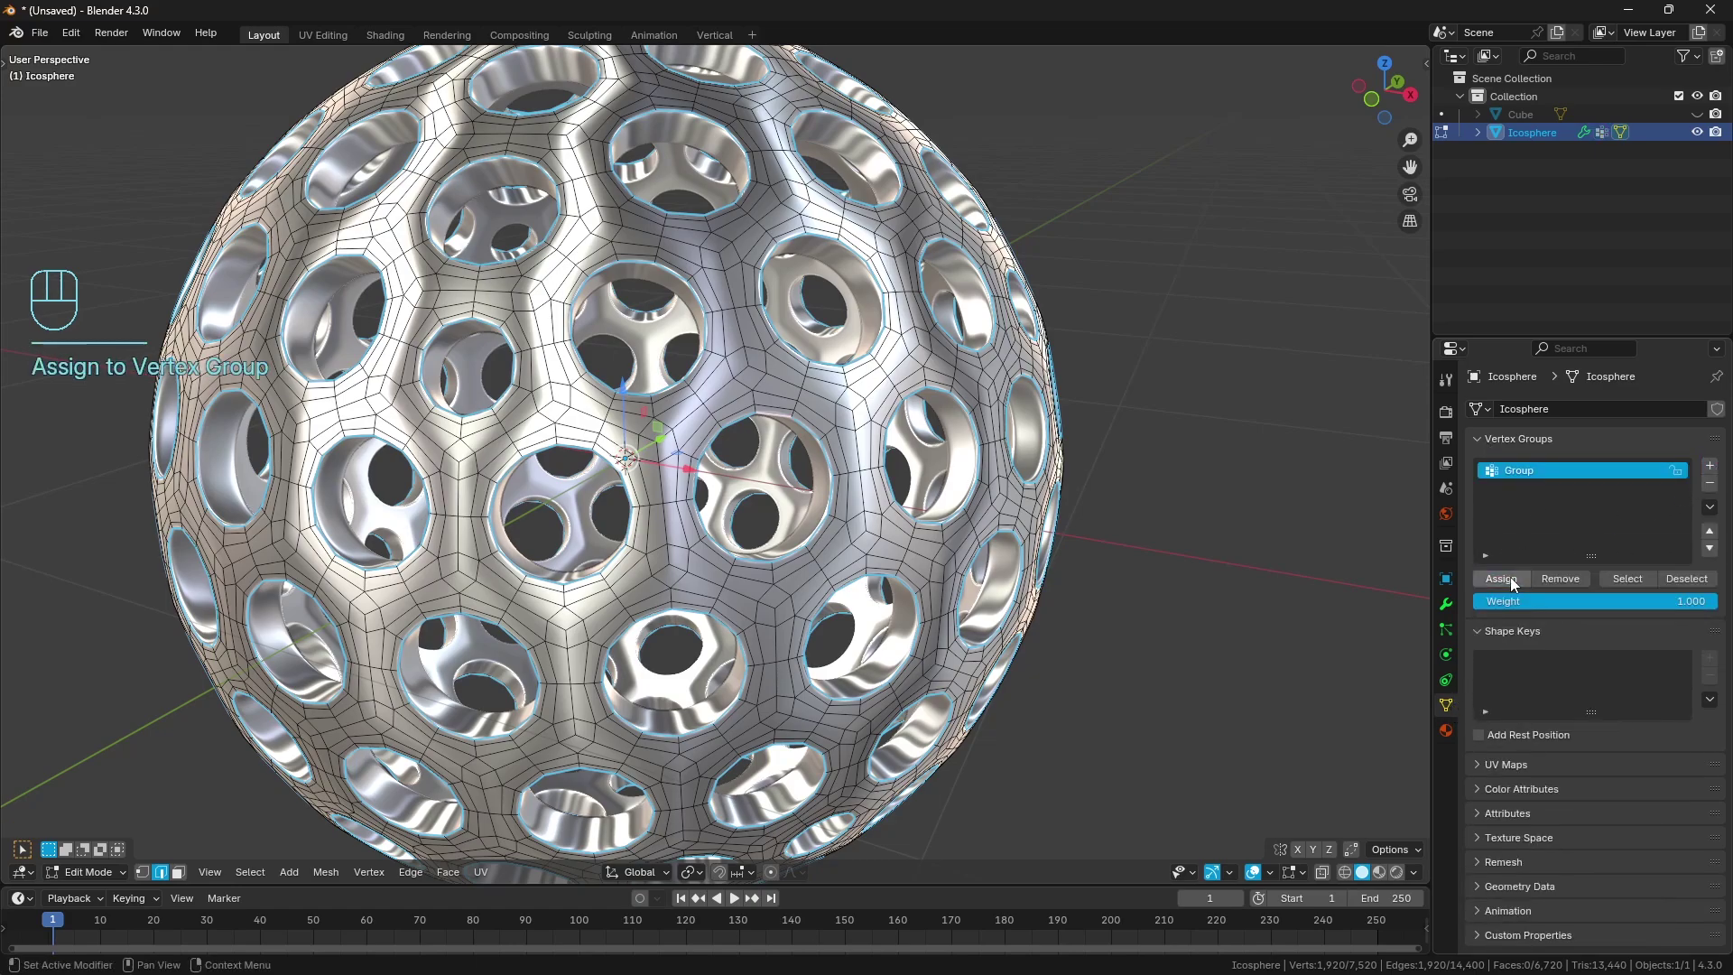
scroll(922, 488, down, 3)
key(Tab)
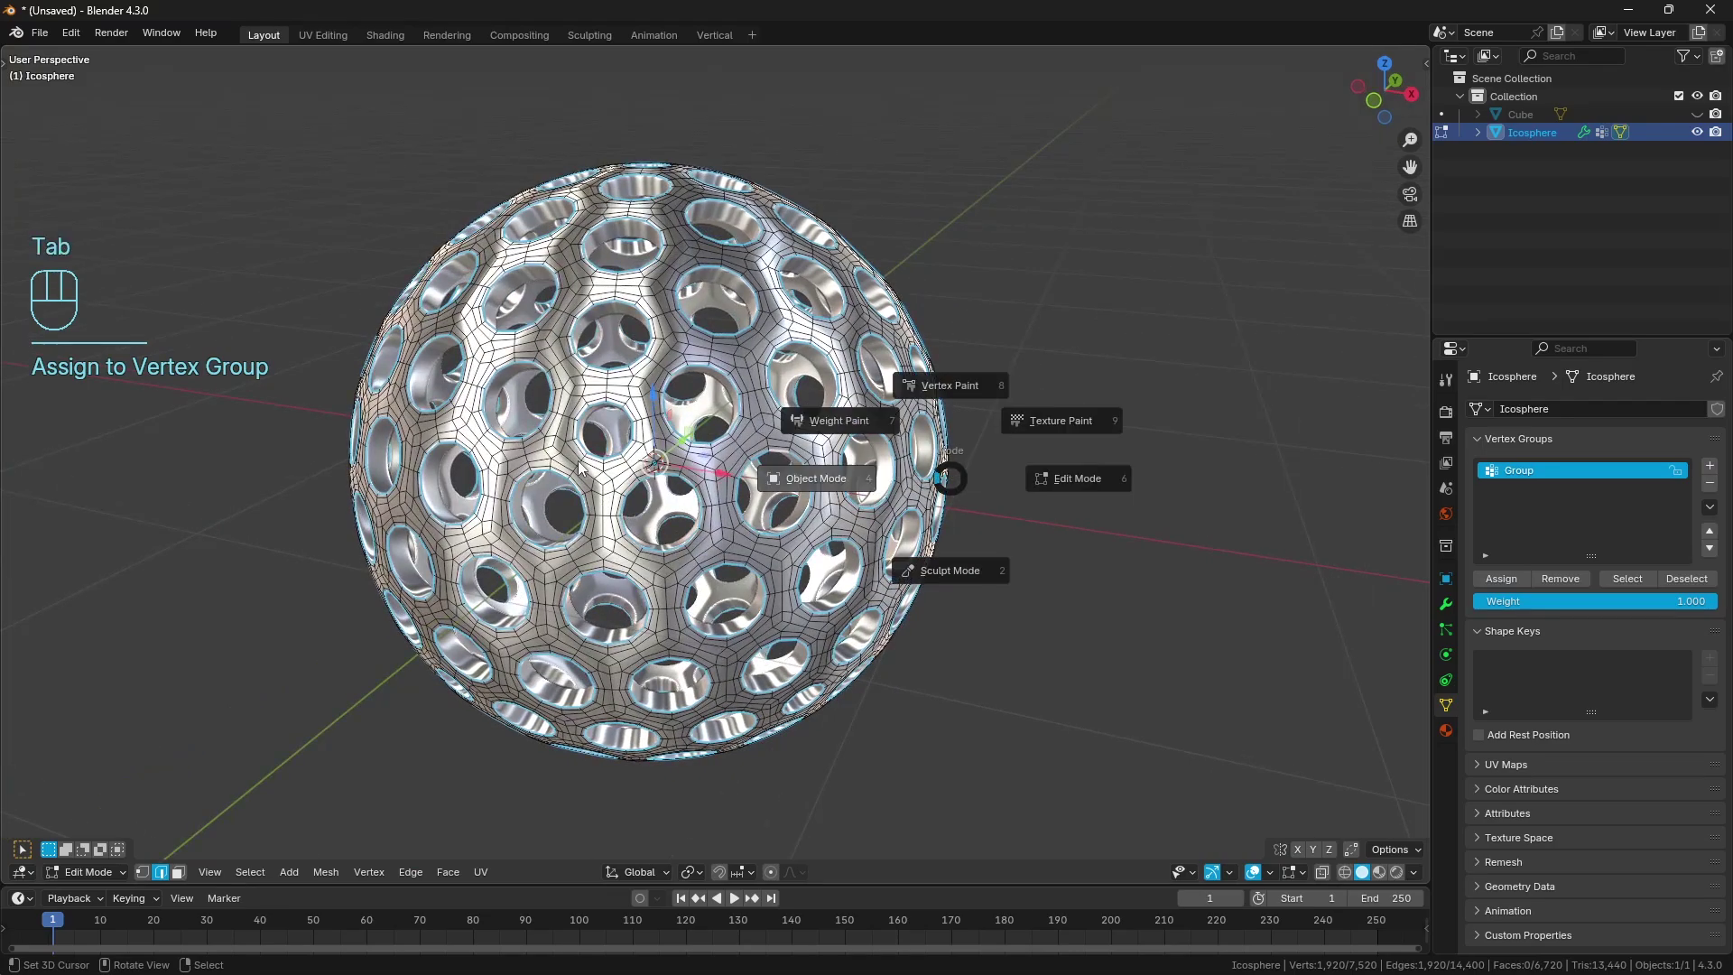
Step: Back in Object Mode, limit the DataTransfer modifier to the Group vertex group
click(748, 480)
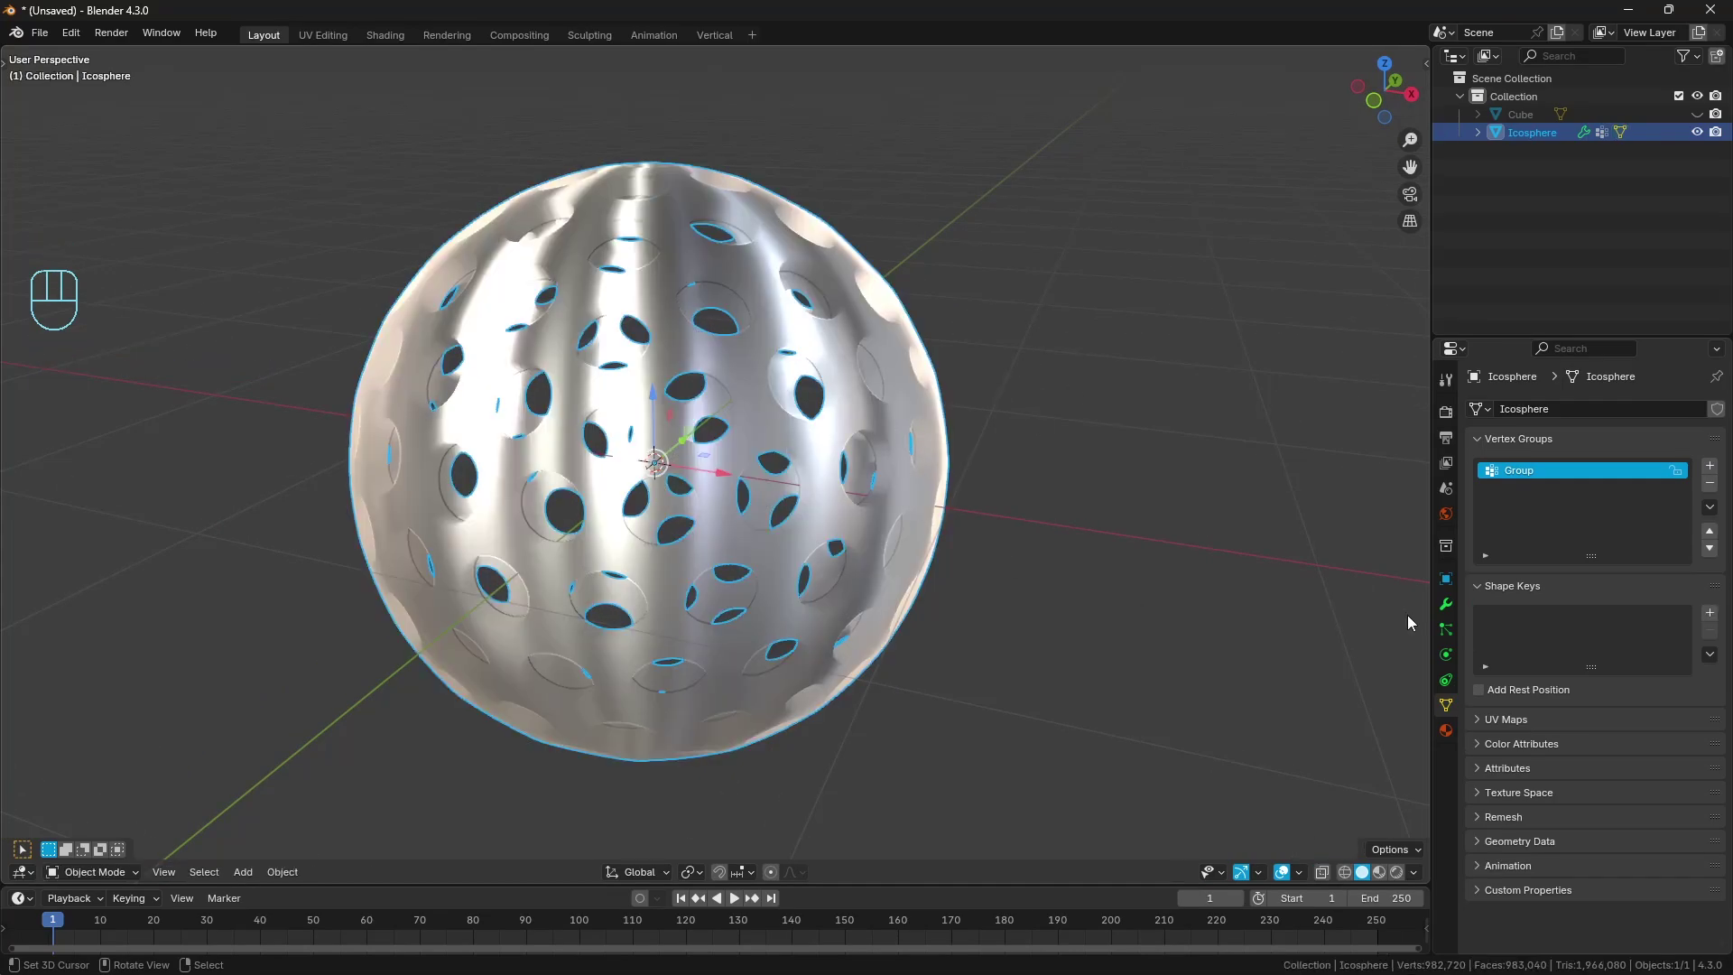
click(1445, 604)
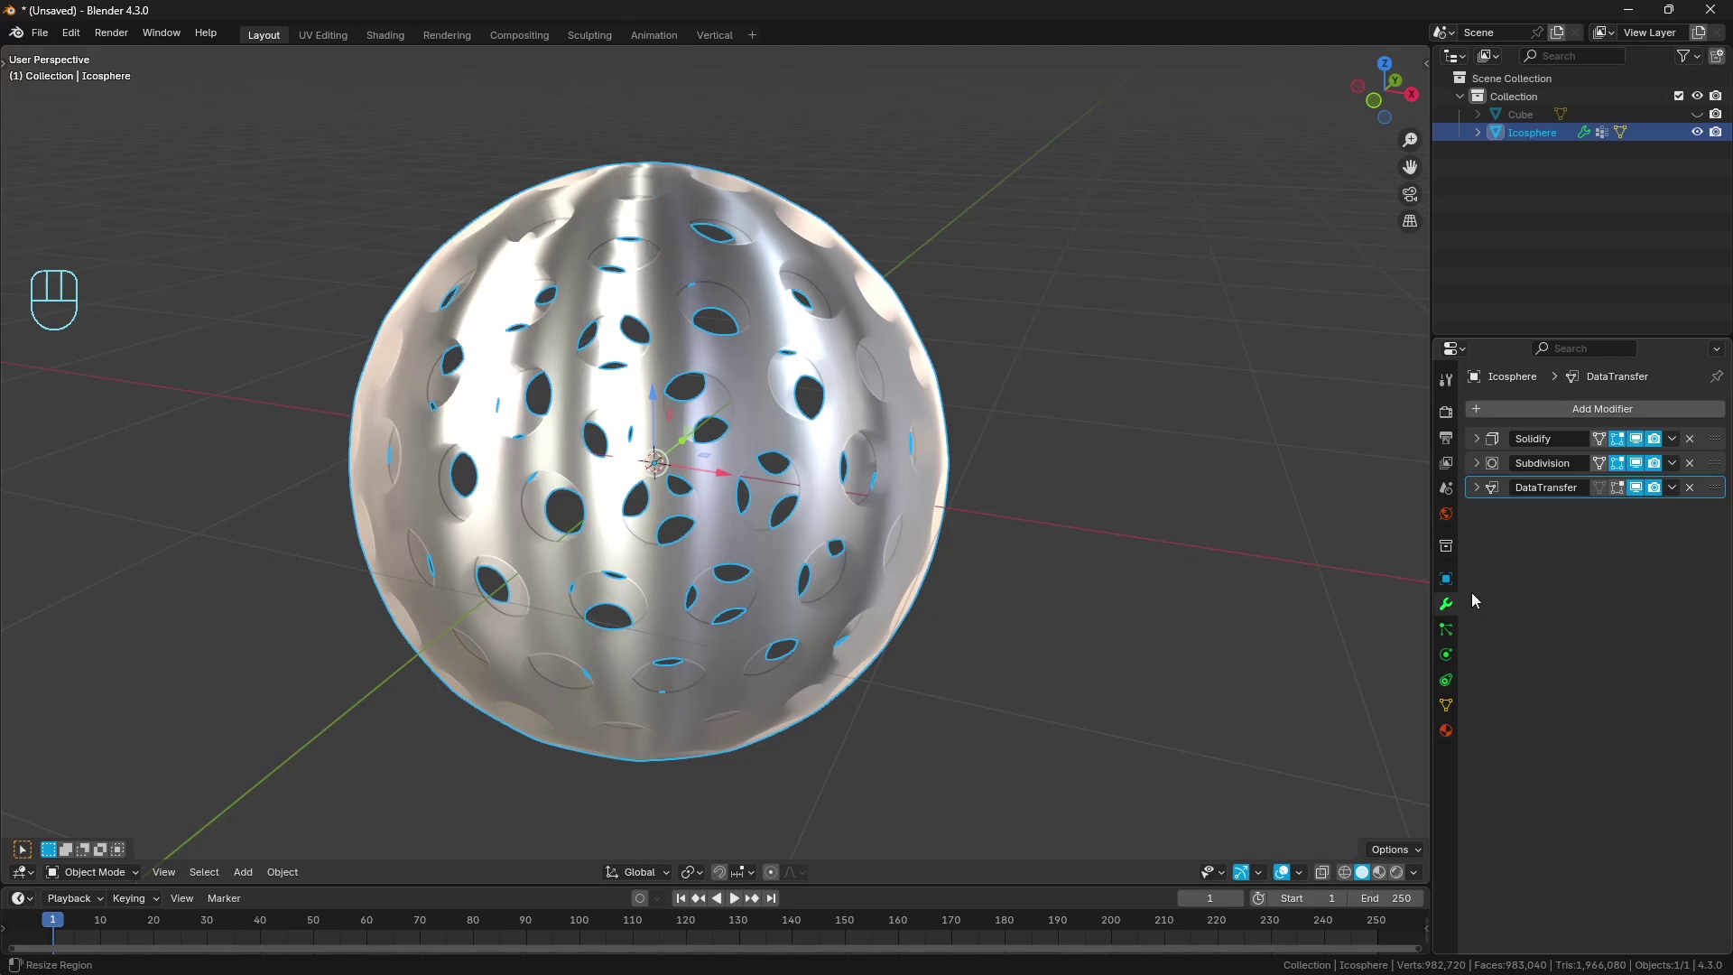
click(1477, 487)
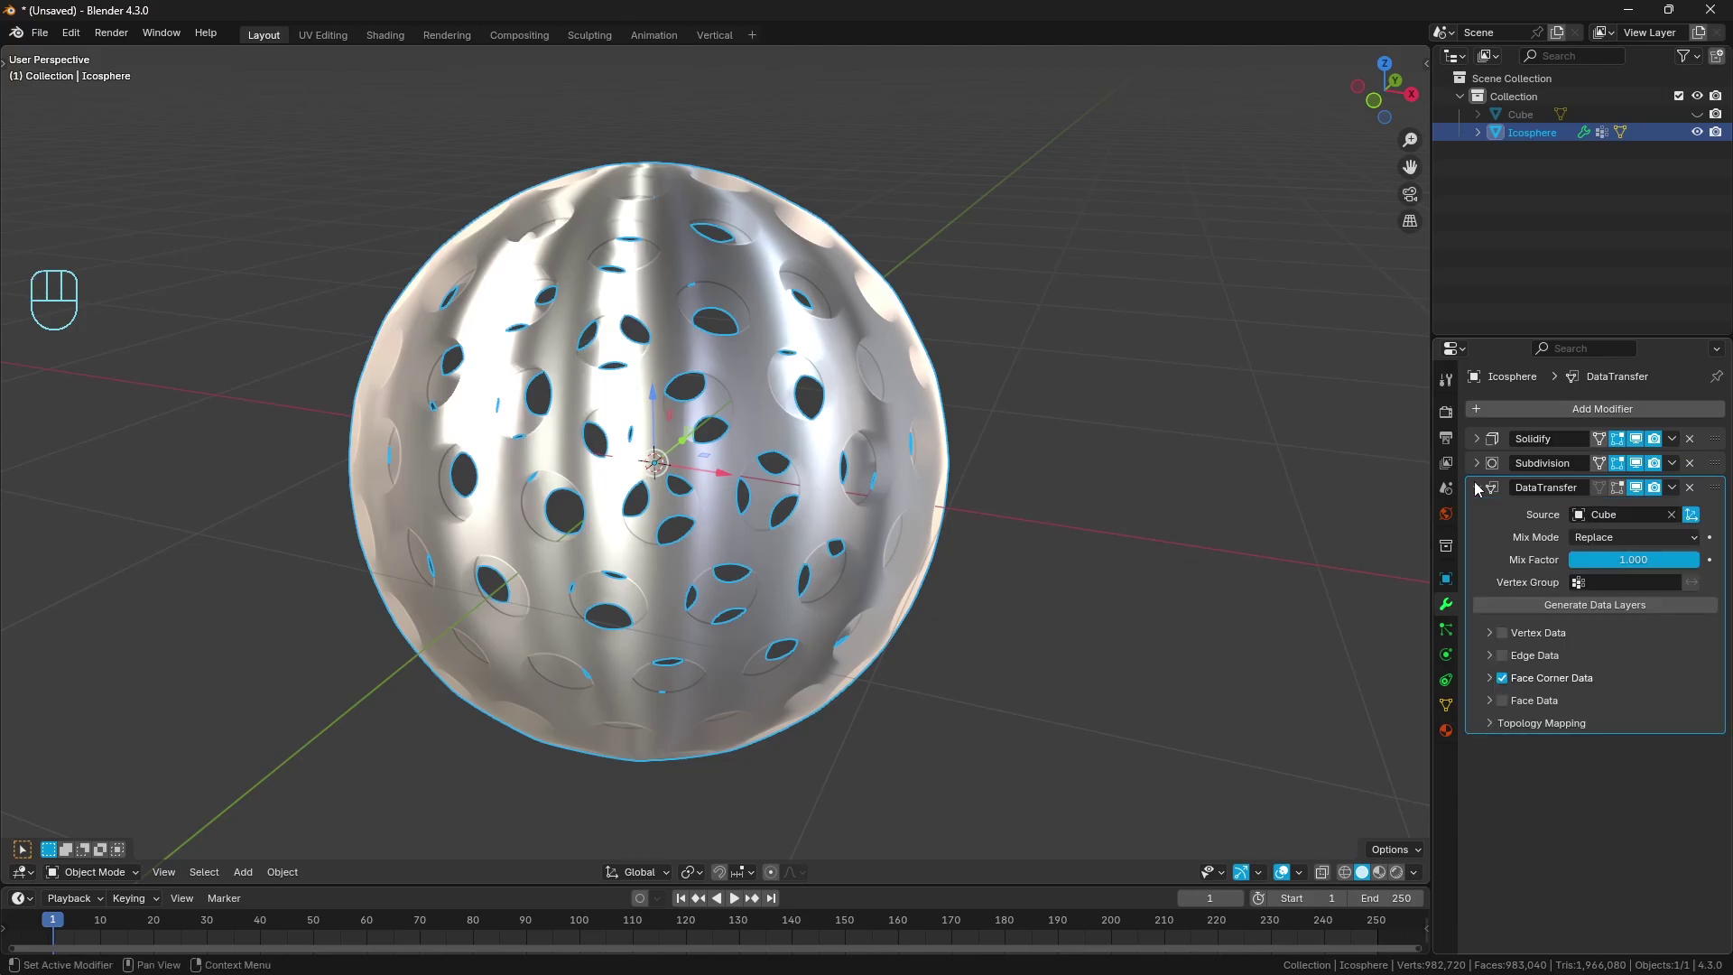
click(1624, 583)
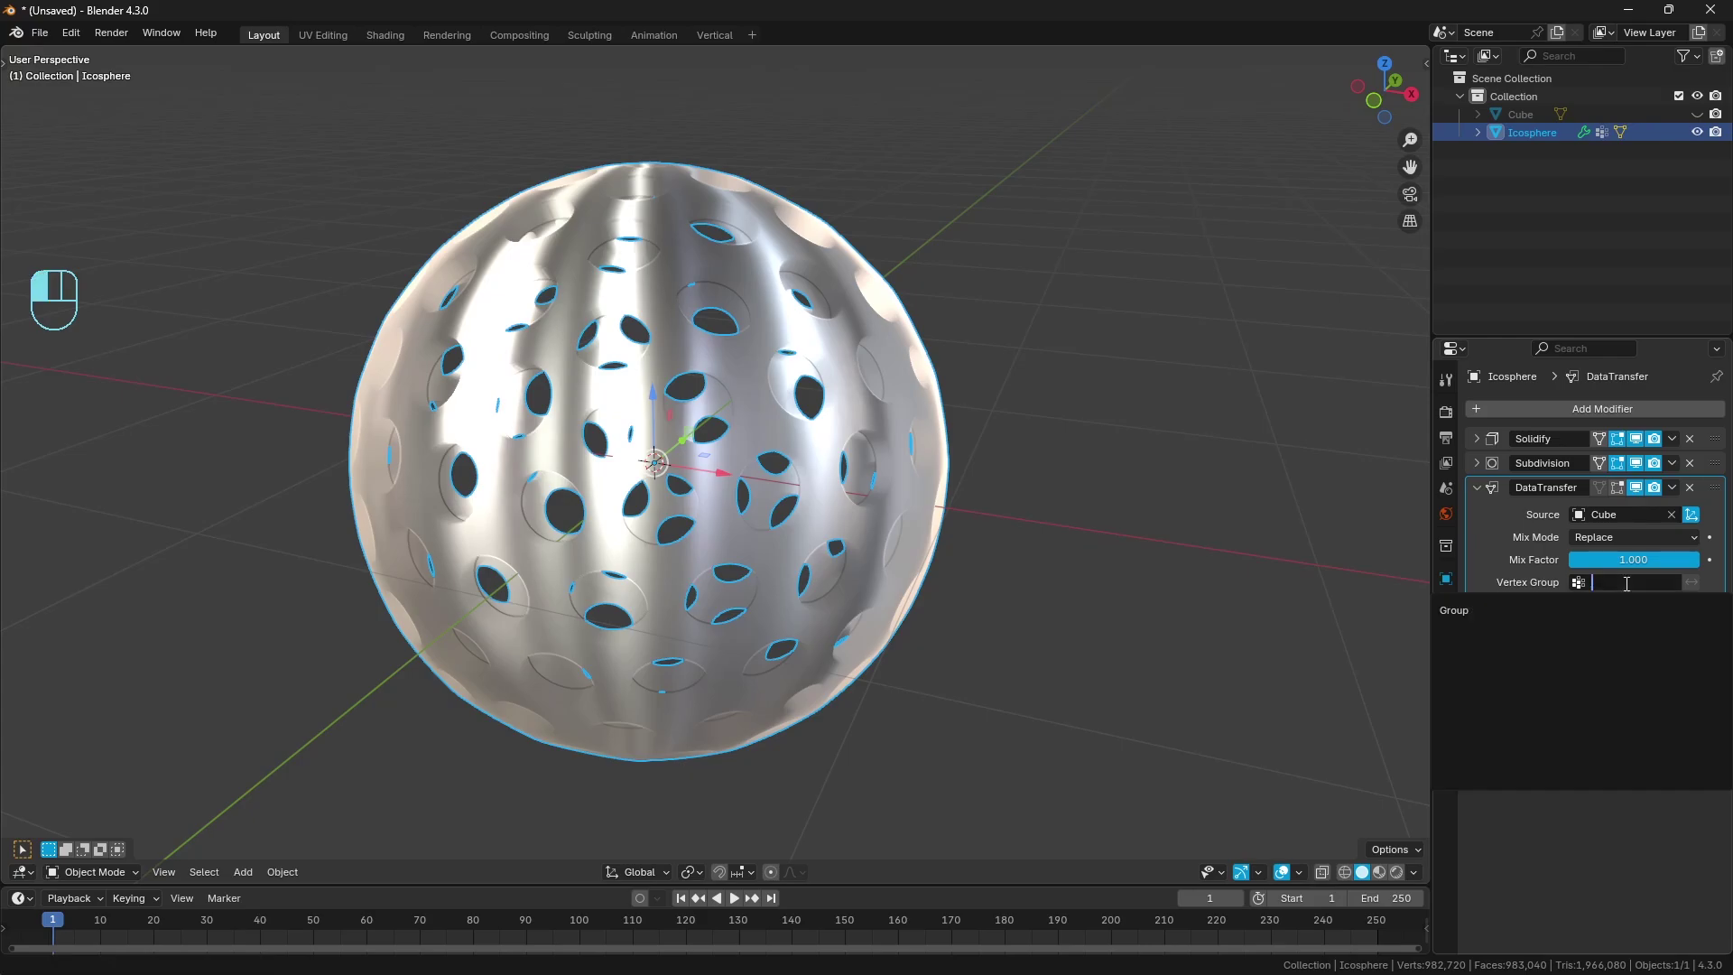
click(1535, 611)
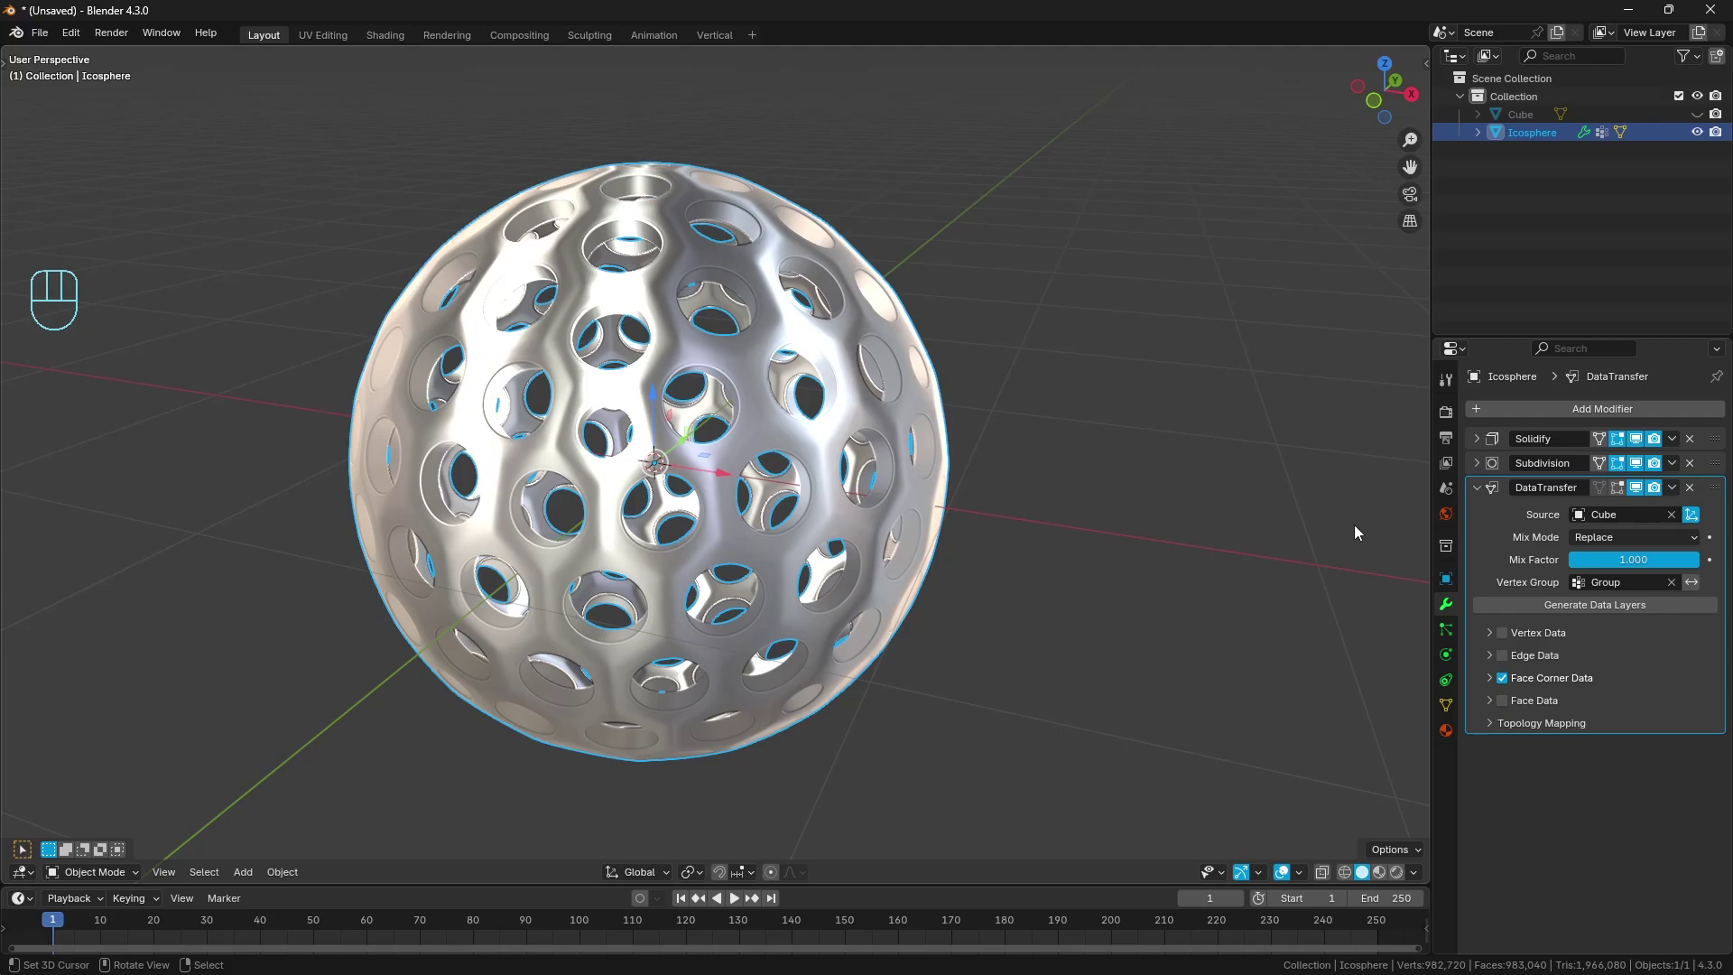
middle_drag(895, 121, 842, 274)
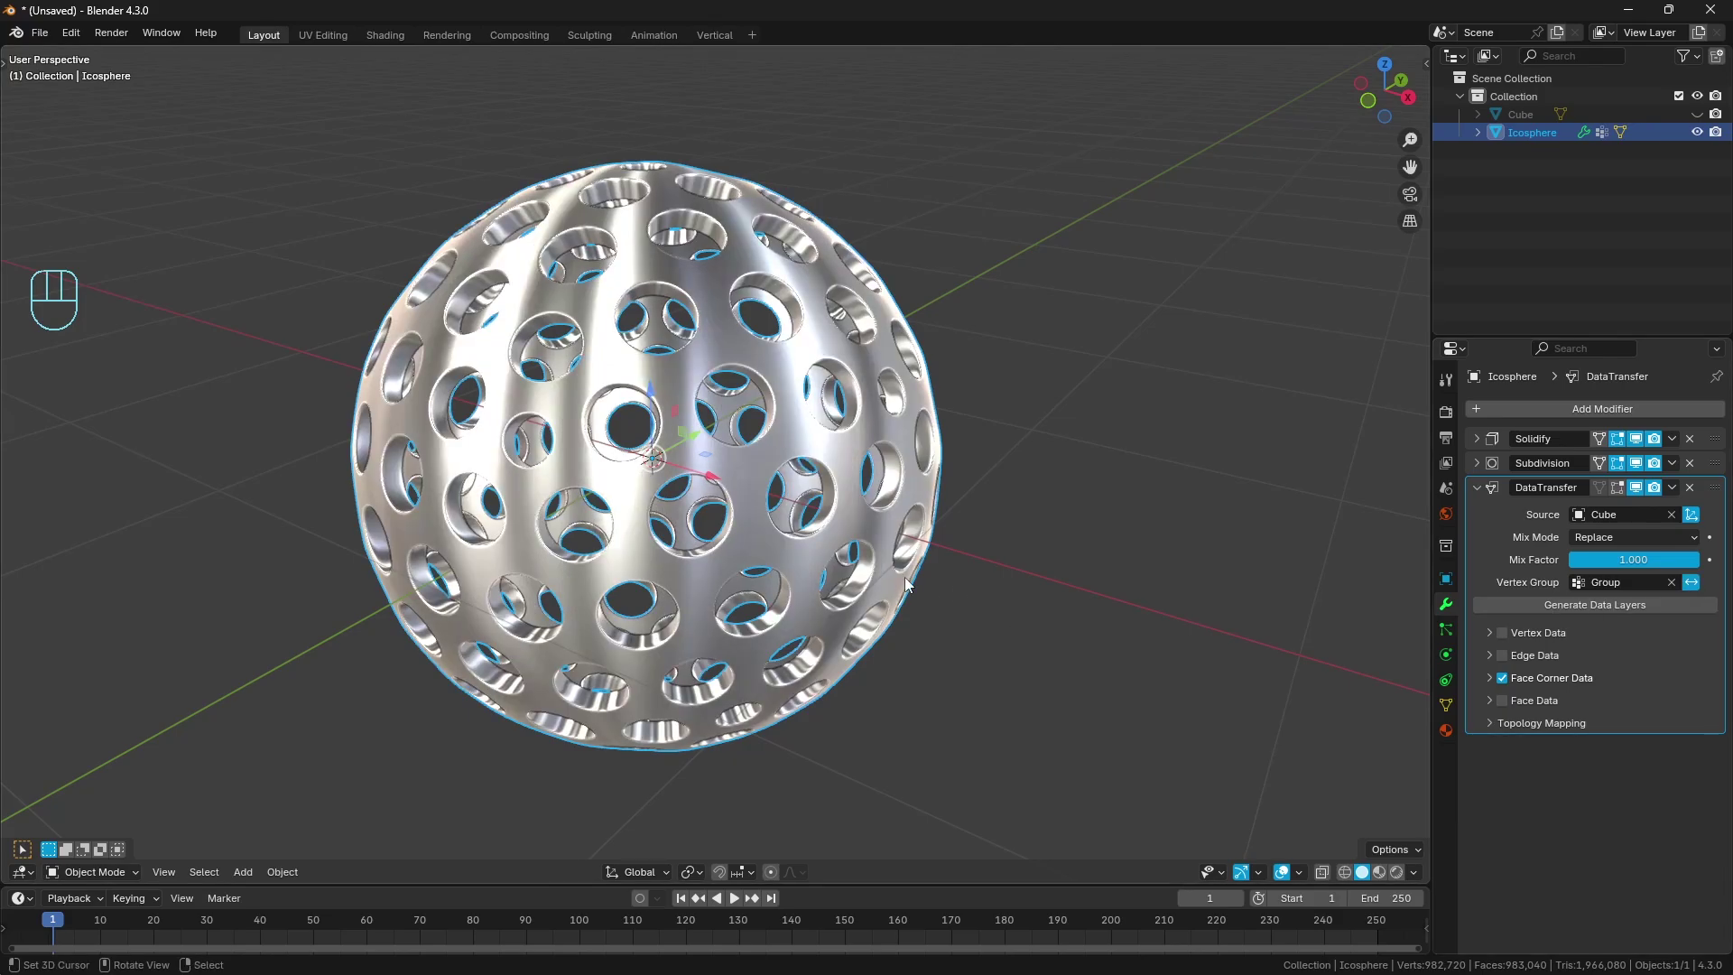
scroll(870, 456, up, 3)
click(1227, 495)
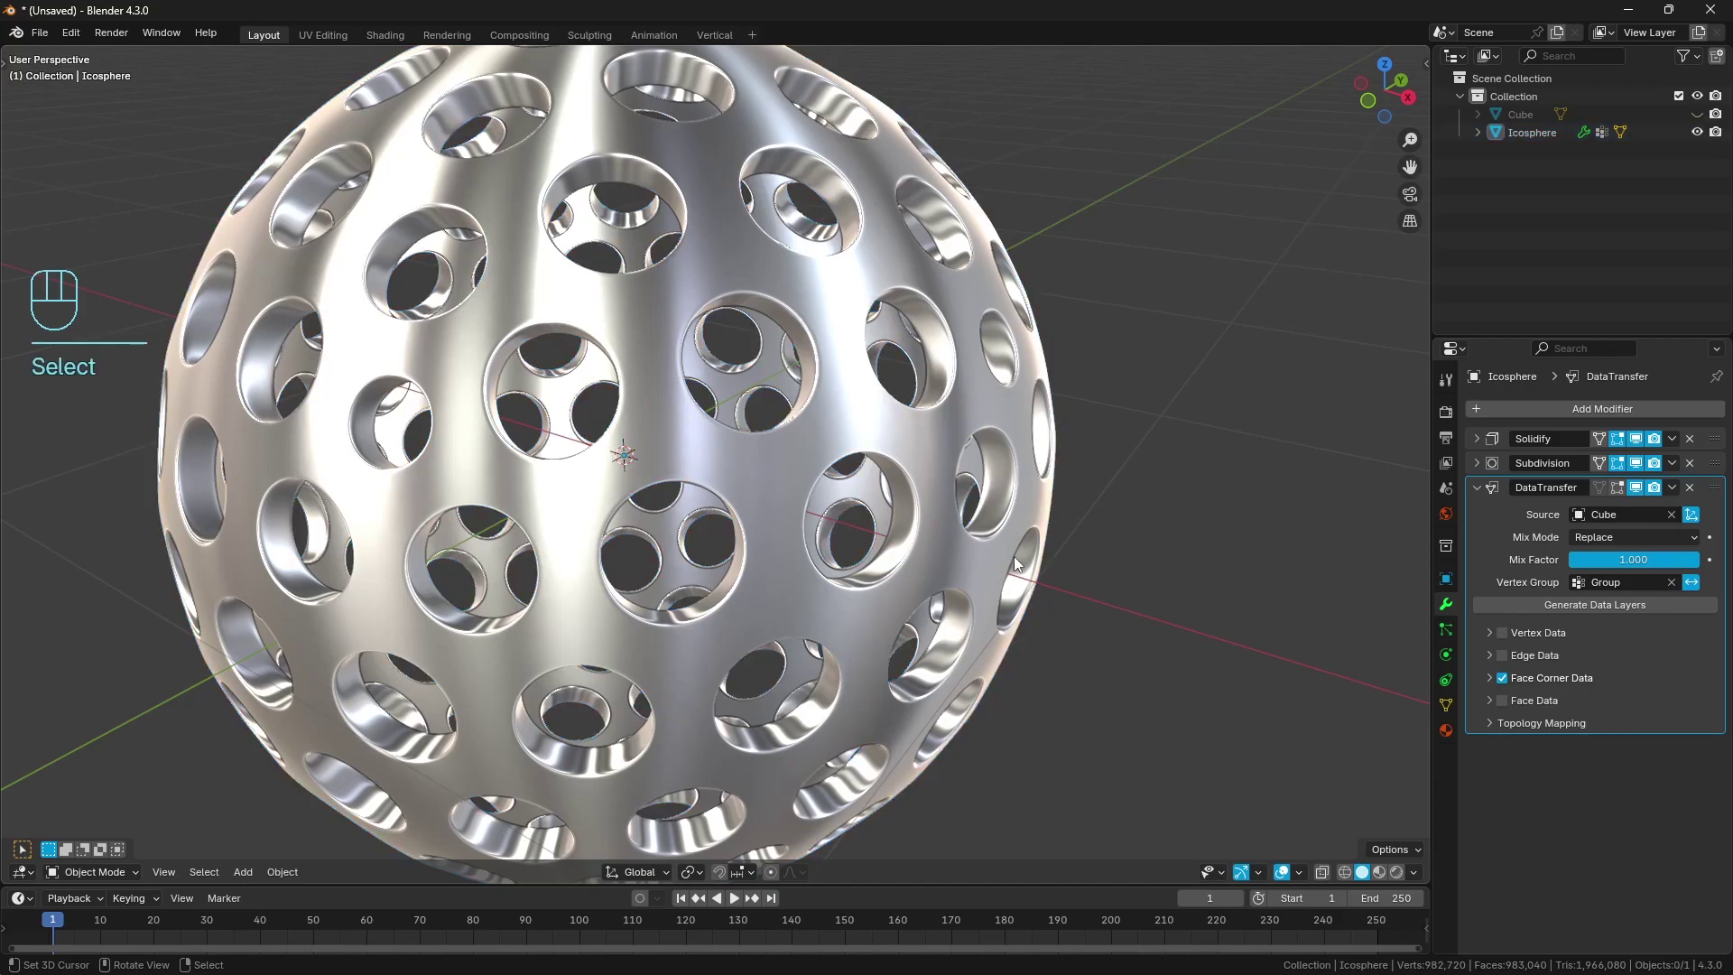
middle_drag(1006, 494, 1108, 542)
scroll(1006, 473, down, 4)
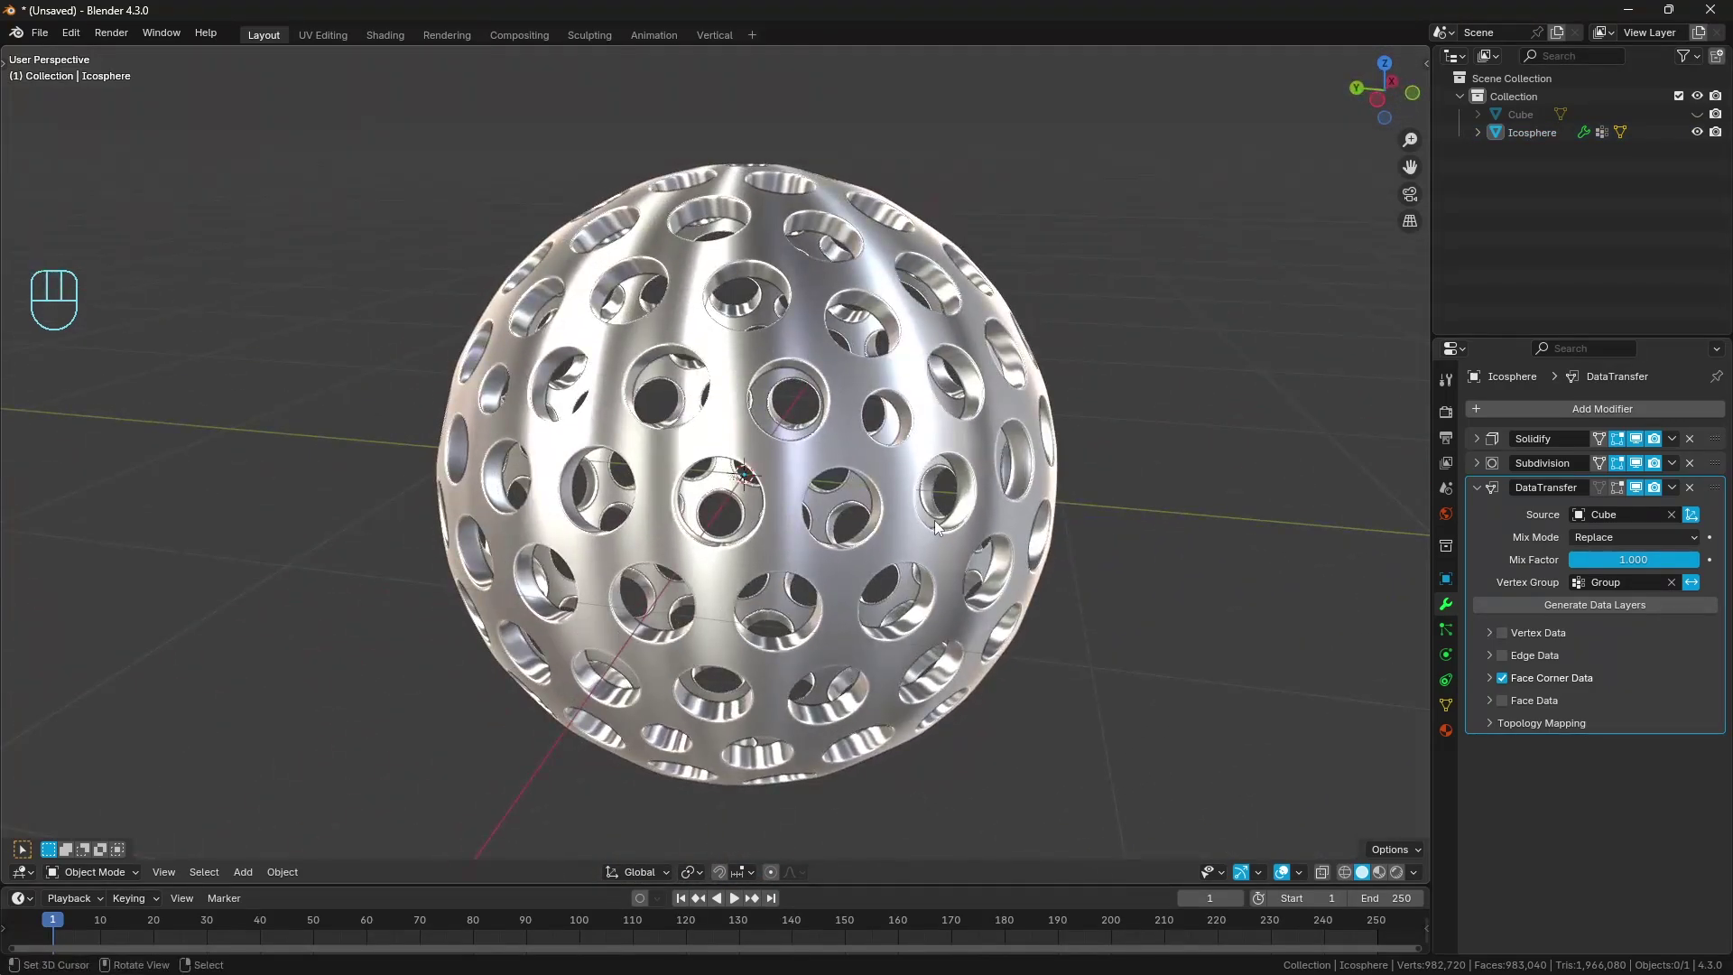
click(934, 519)
key(KP_Decimal)
click(1073, 545)
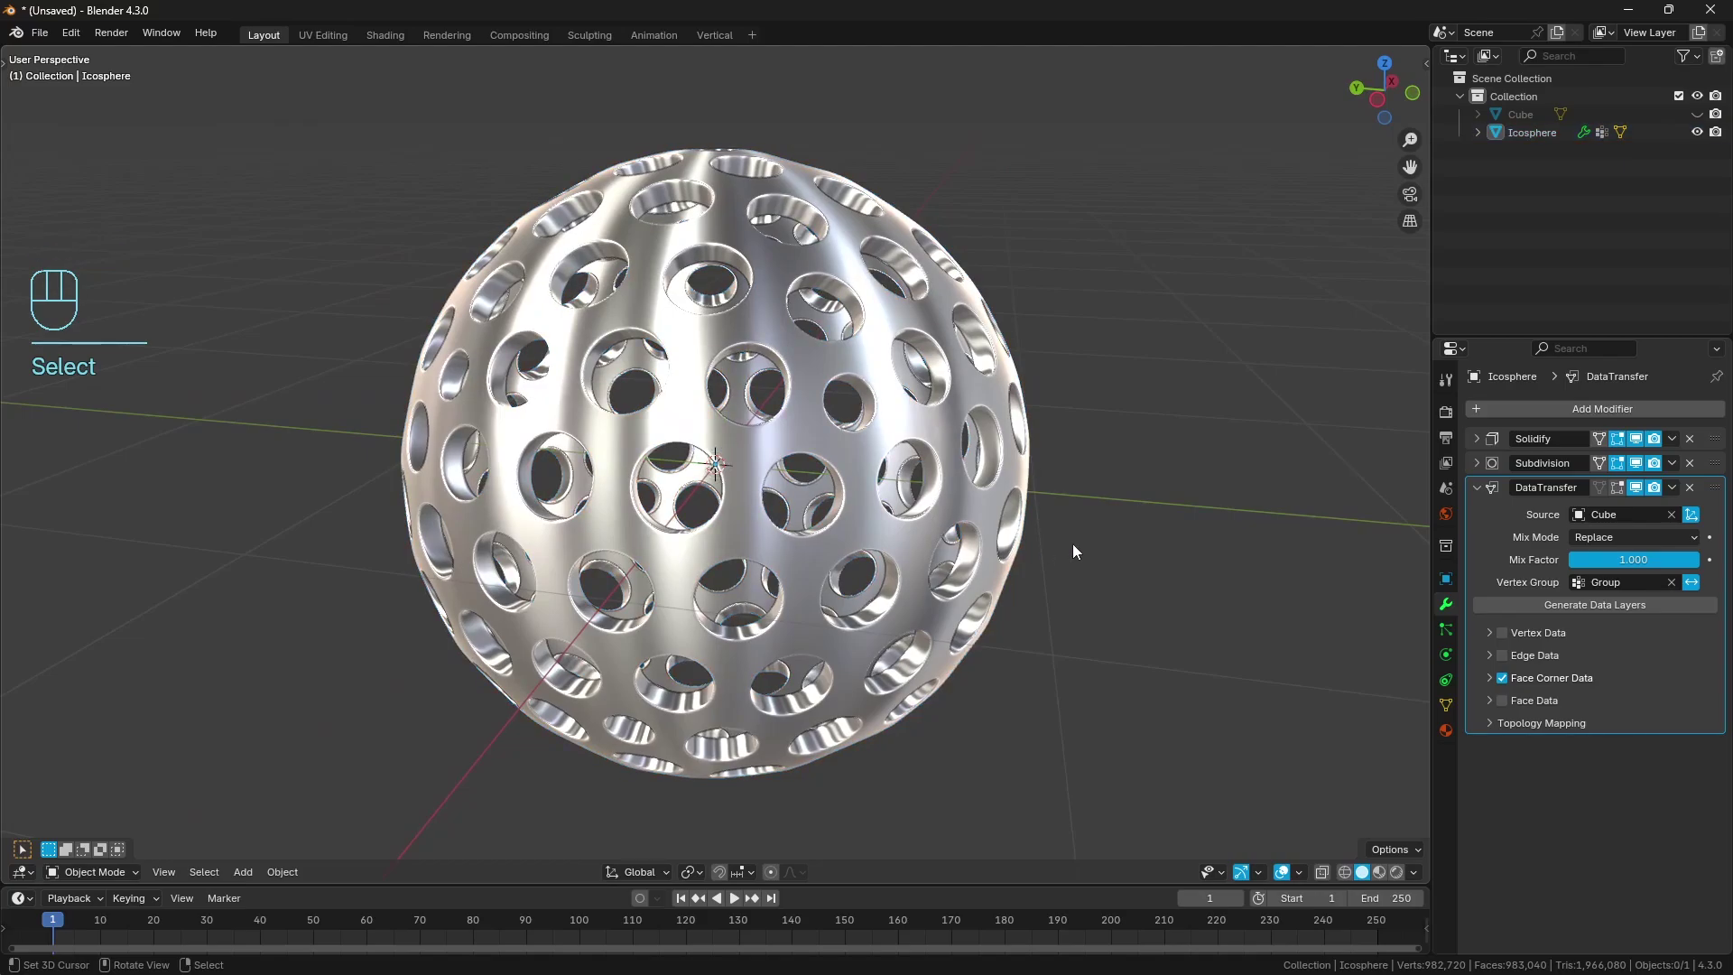
middle_drag(883, 483, 949, 475)
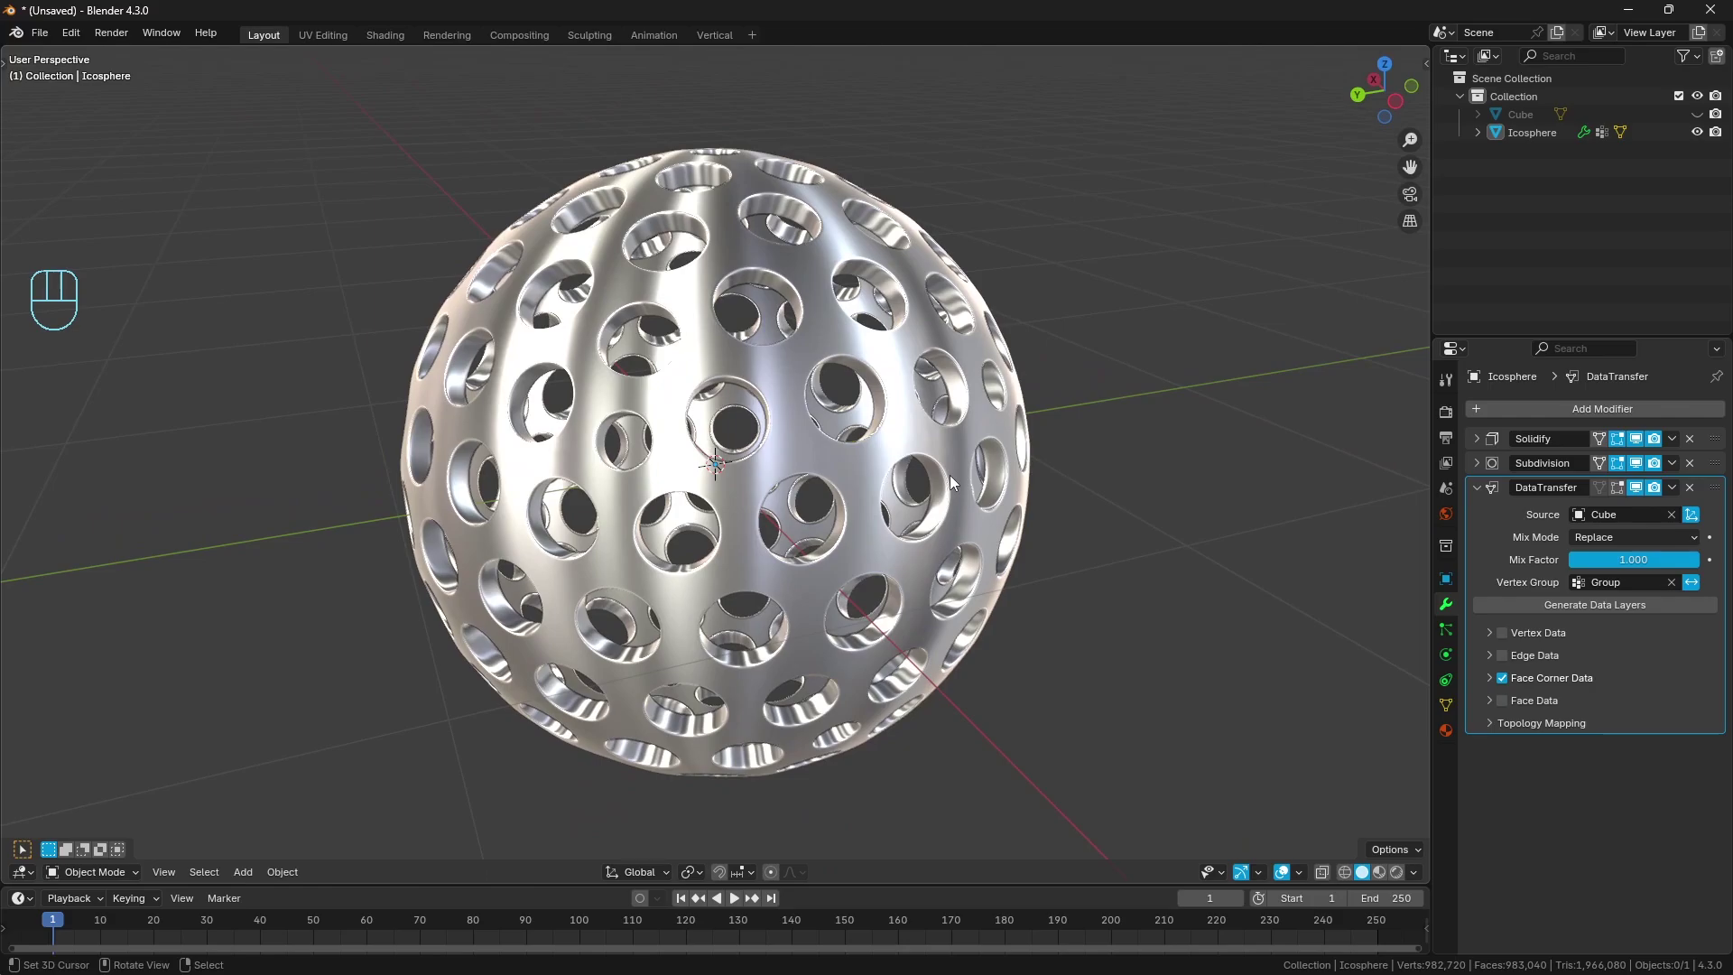
middle_drag(950, 474, 889, 465)
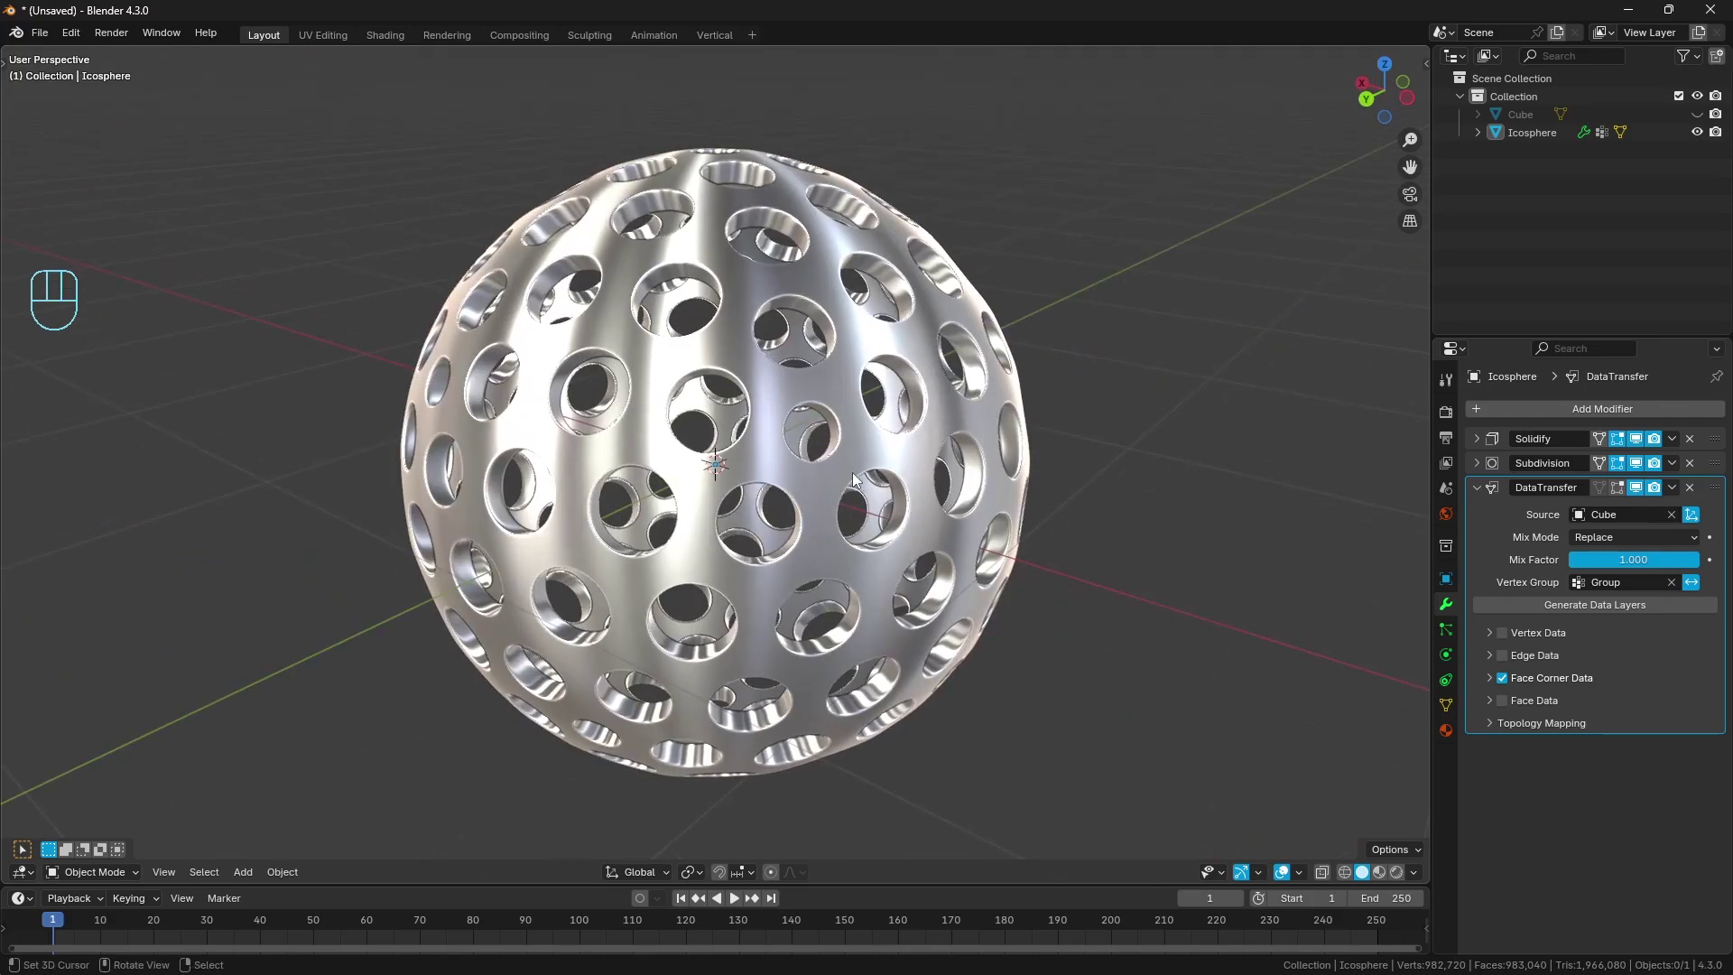
mouse_move(854, 478)
middle_down()
mouse_move(951, 440)
mouse_move(862, 478)
middle_up()
click(1636, 487)
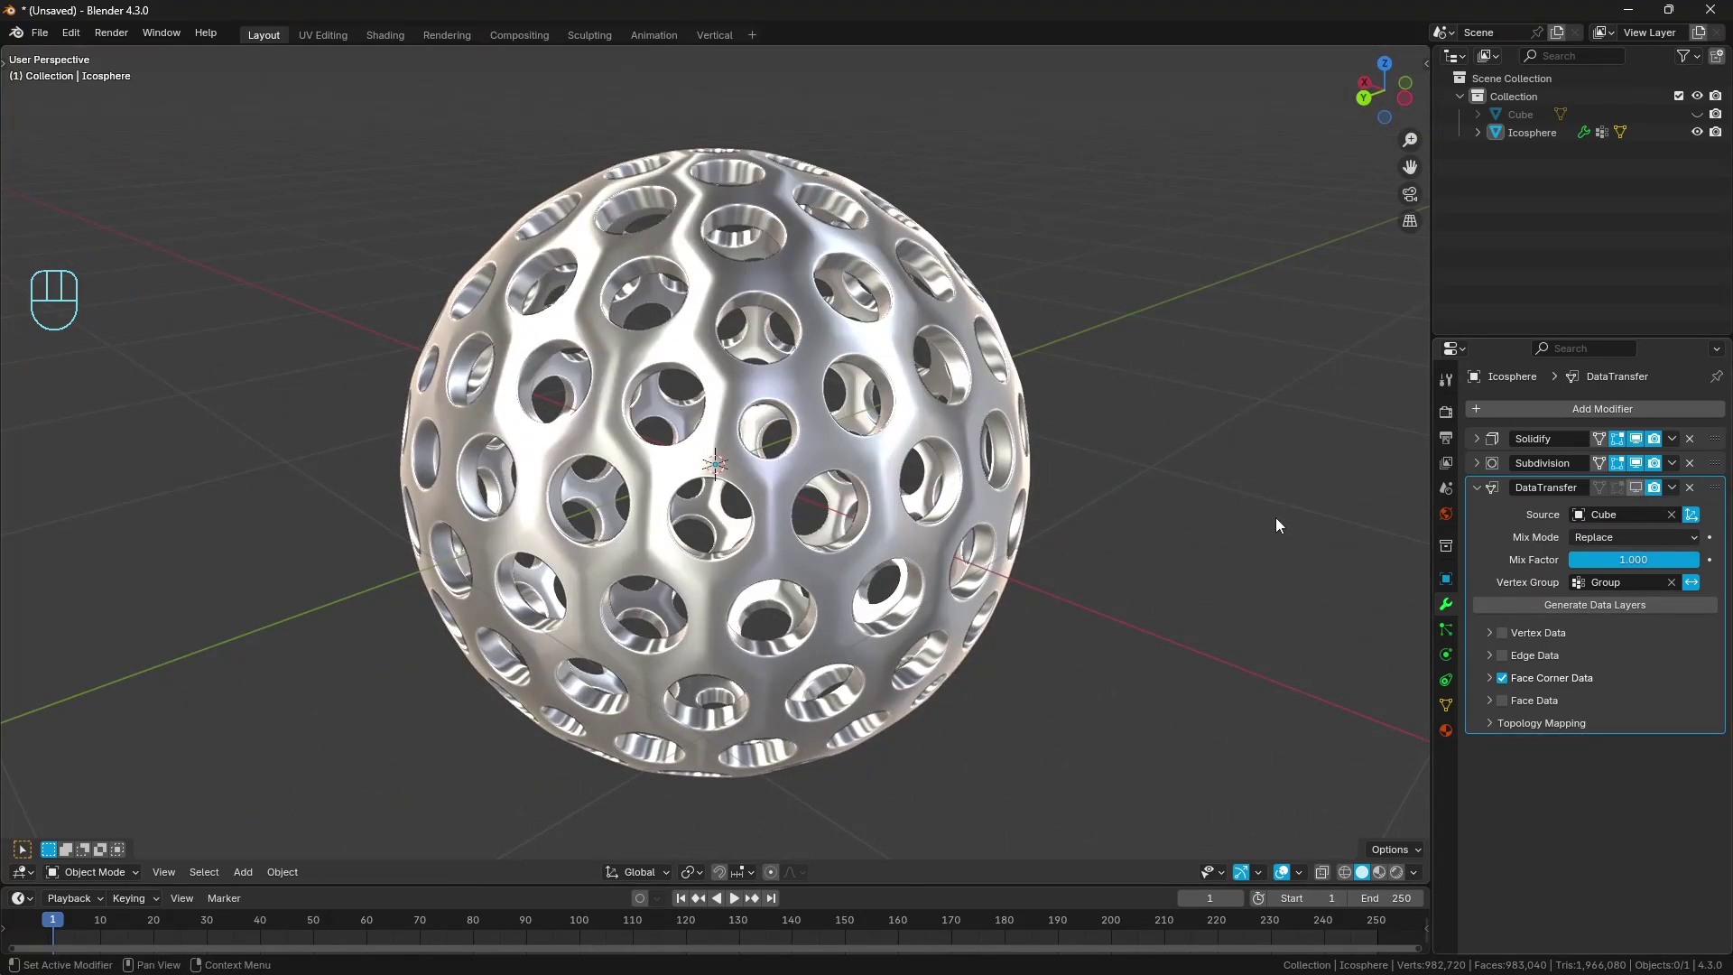
key(ctrl+z)
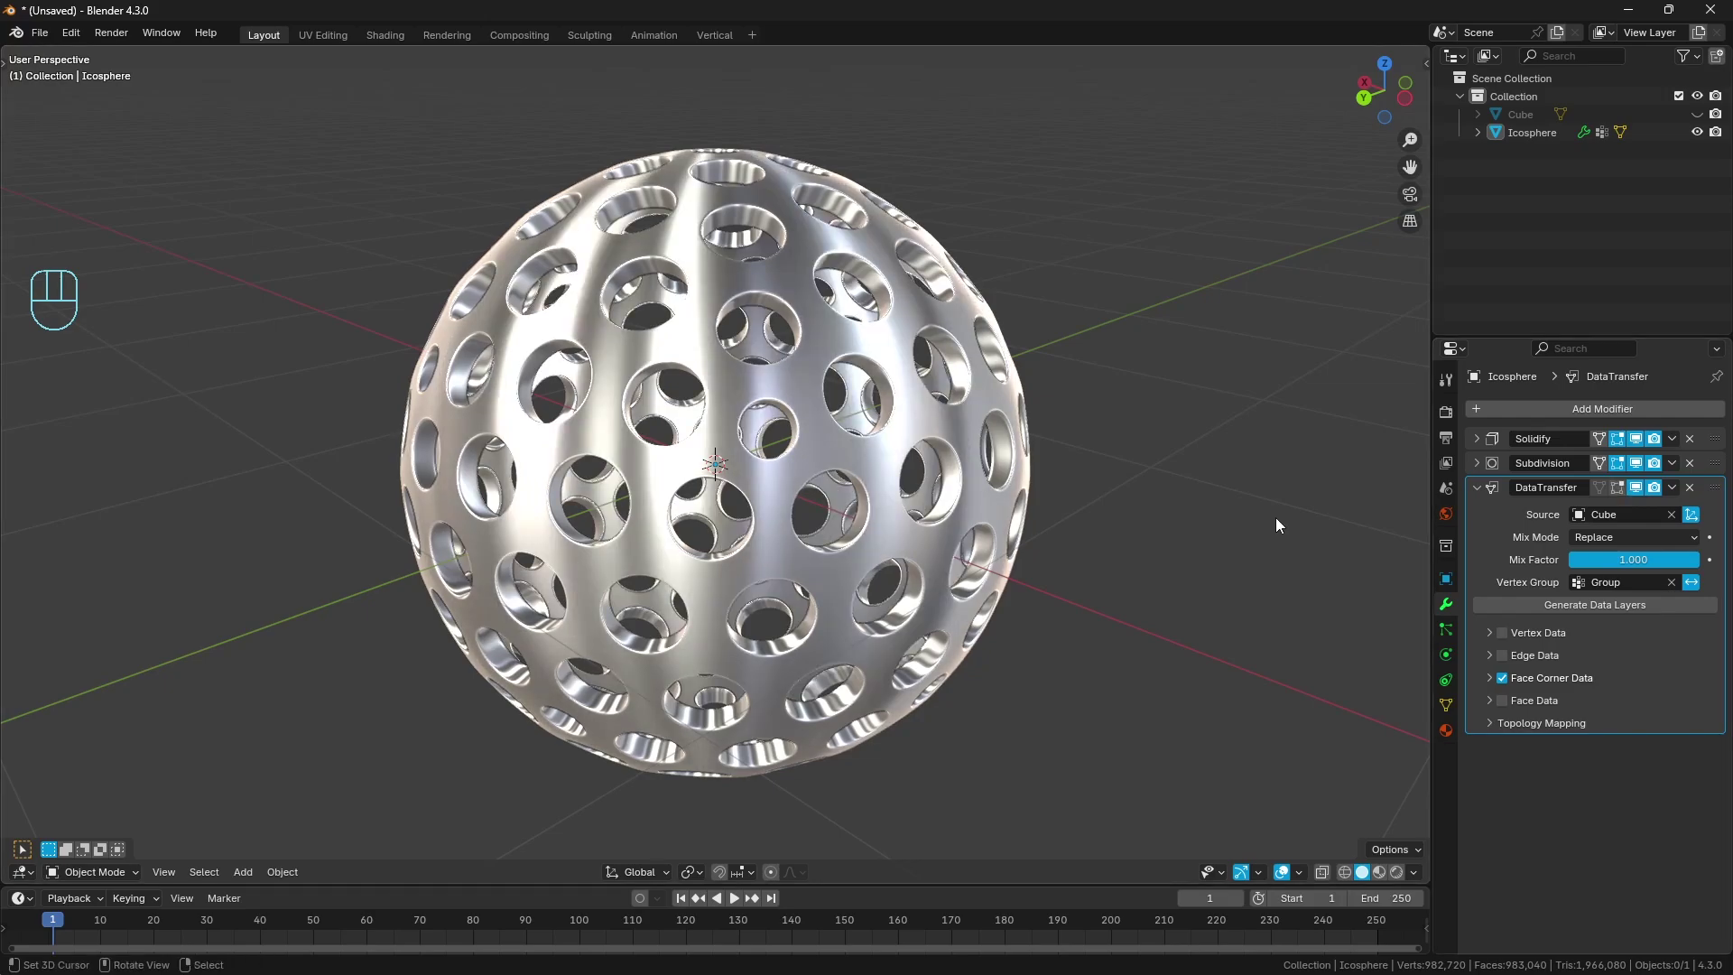
mouse_move(1276, 522)
middle_down()
mouse_move(1226, 541)
mouse_move(1237, 527)
mouse_move(1141, 518)
middle_up()
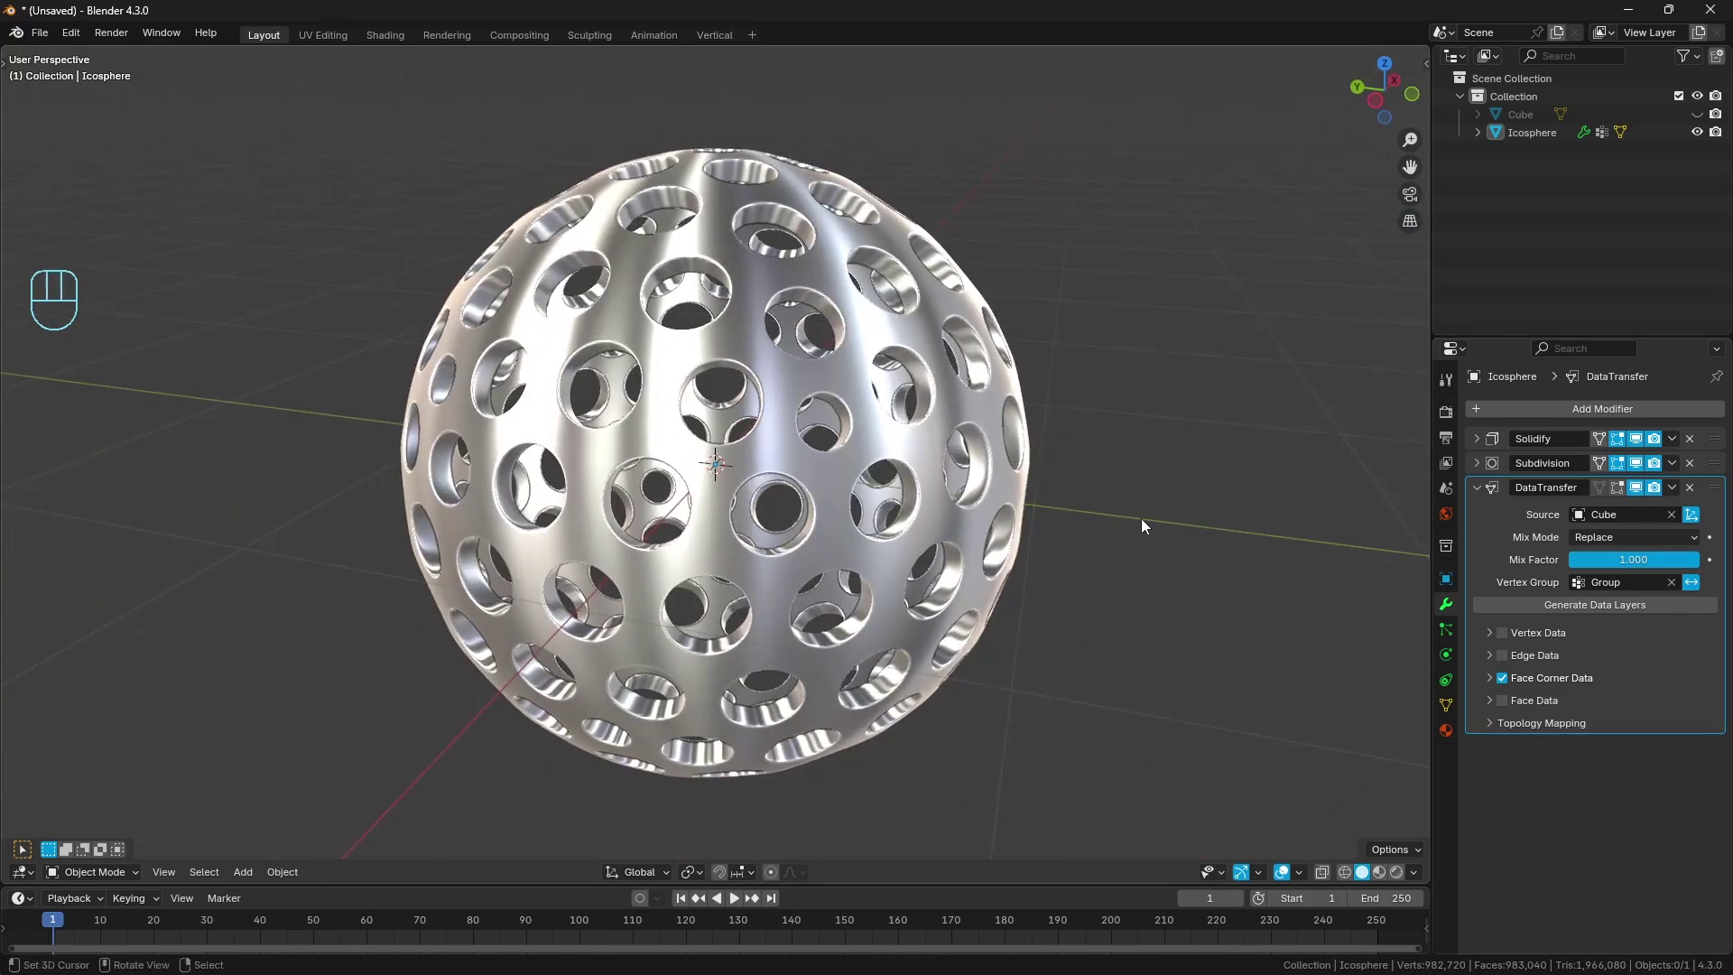
Step: Select the icosphere, enter Edit Mode and toggle select-all on its mesh, then return to Object Mode
click(977, 486)
key(Tab)
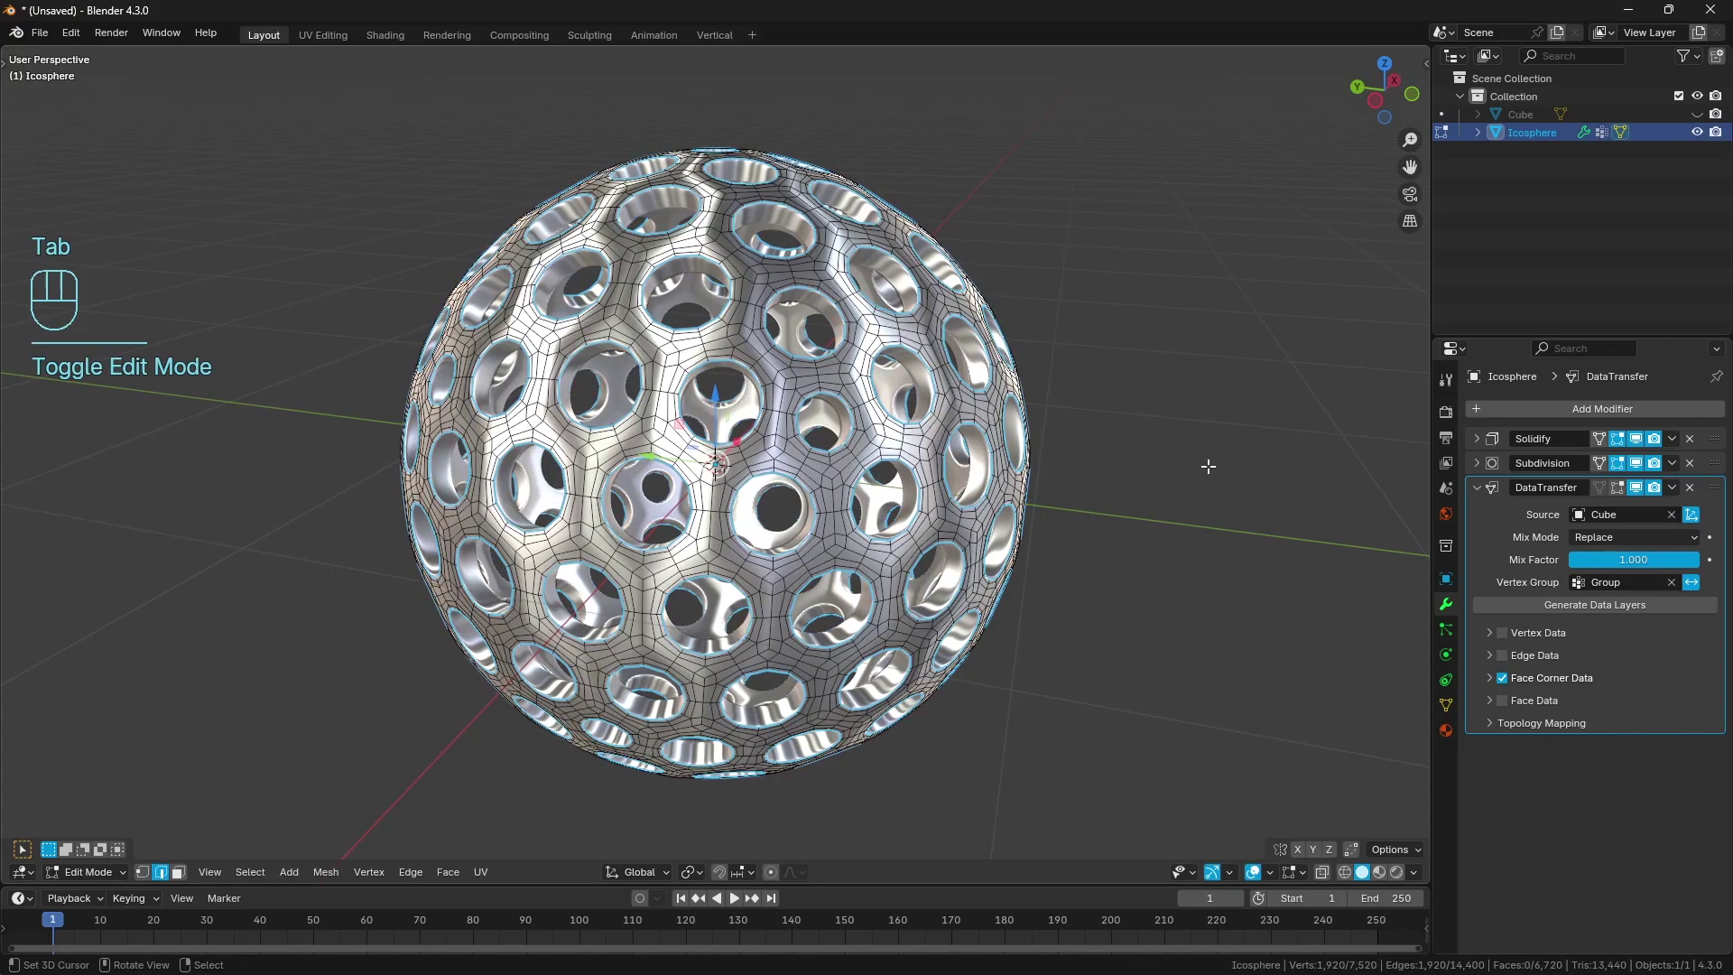
key(a)
key(a)
scroll(1149, 472, up, 3)
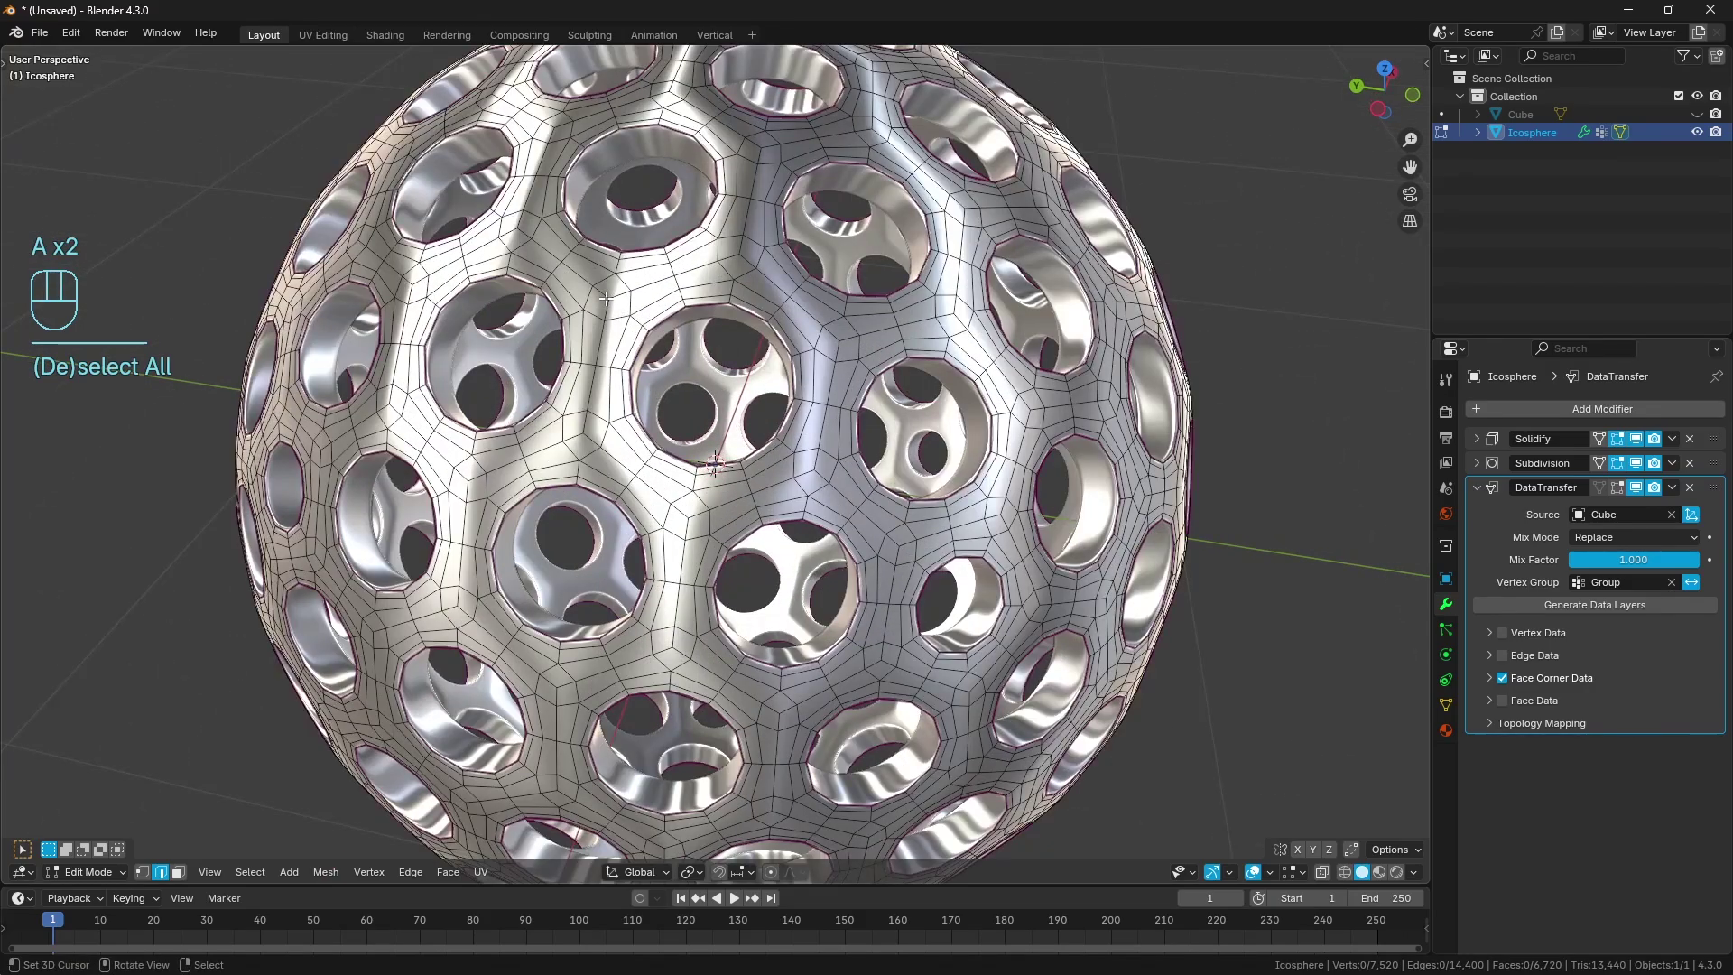
key(Tab)
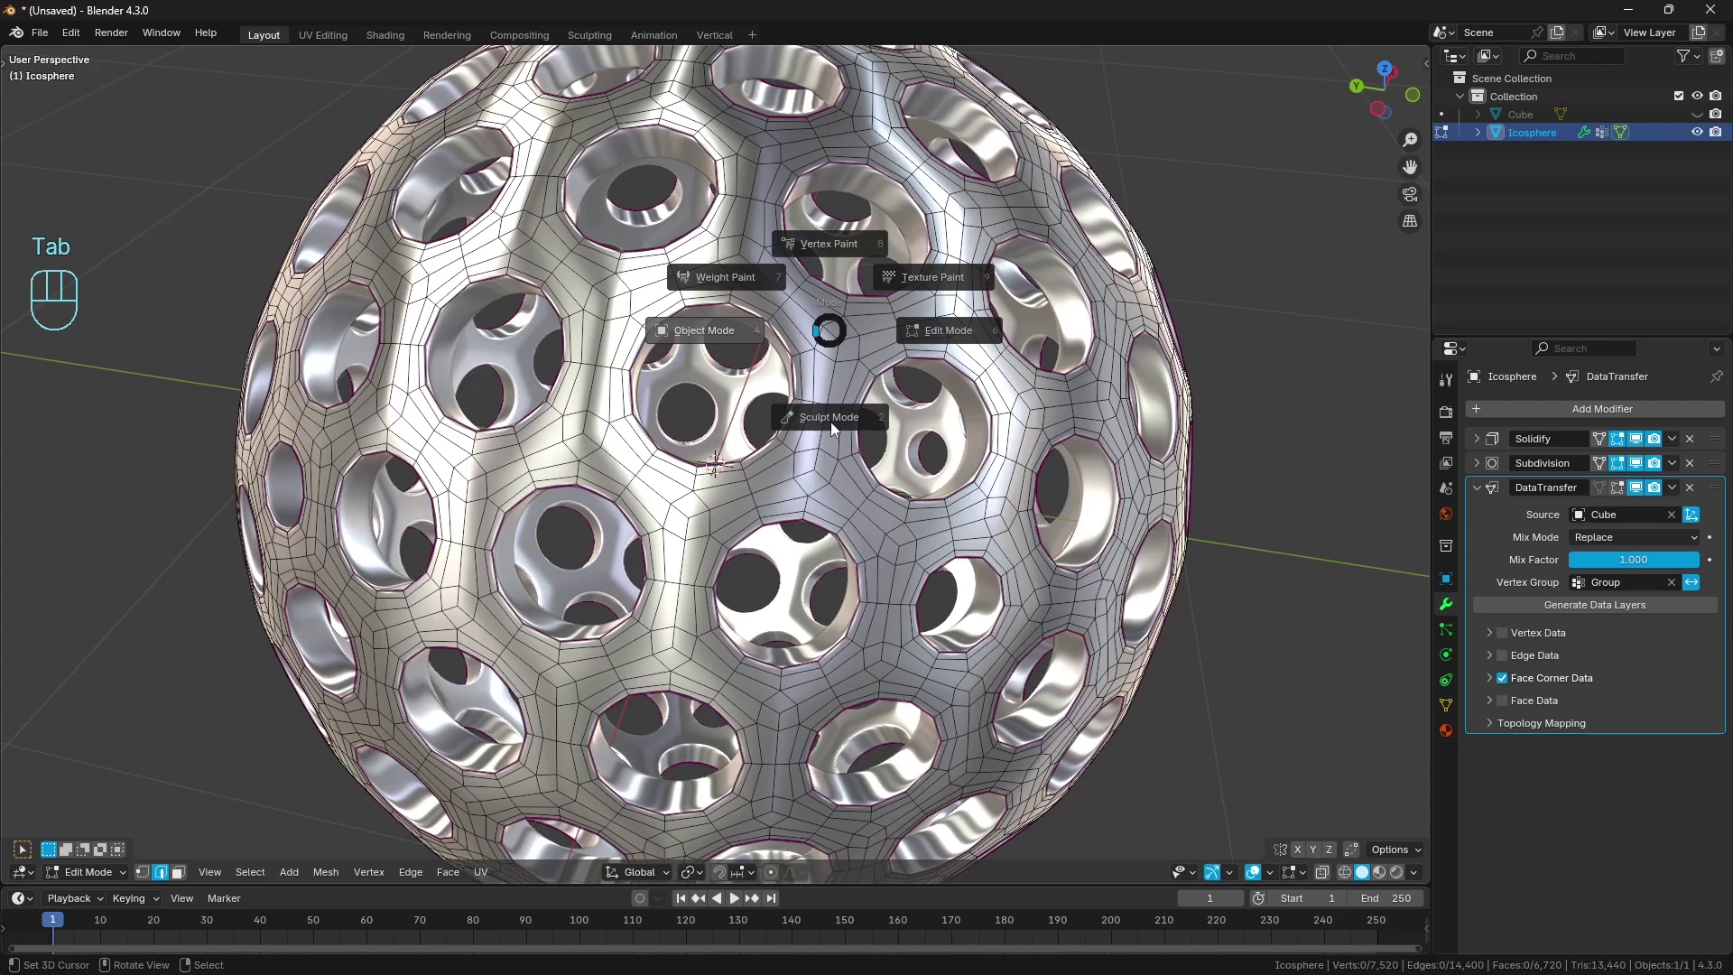
key(Tab)
Step: Deselect the sphere and zoom in close to inspect the perforated surface
middle_drag(832, 430, 863, 435)
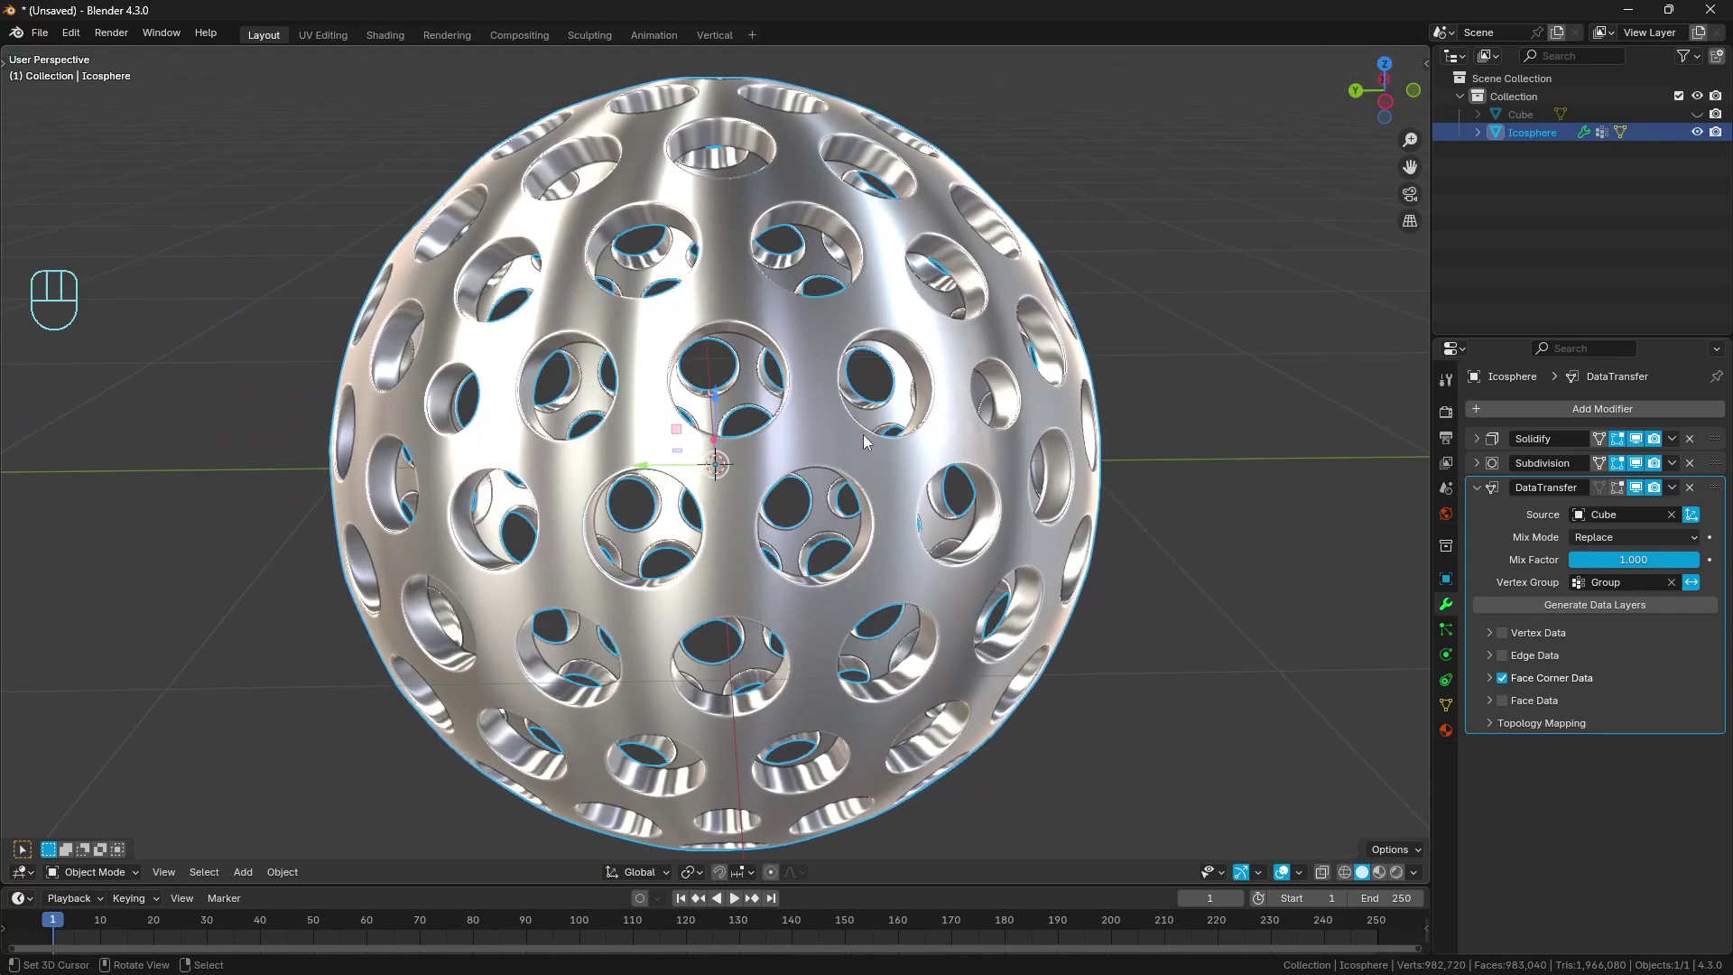
click(1120, 415)
middle_drag(999, 469, 1029, 464)
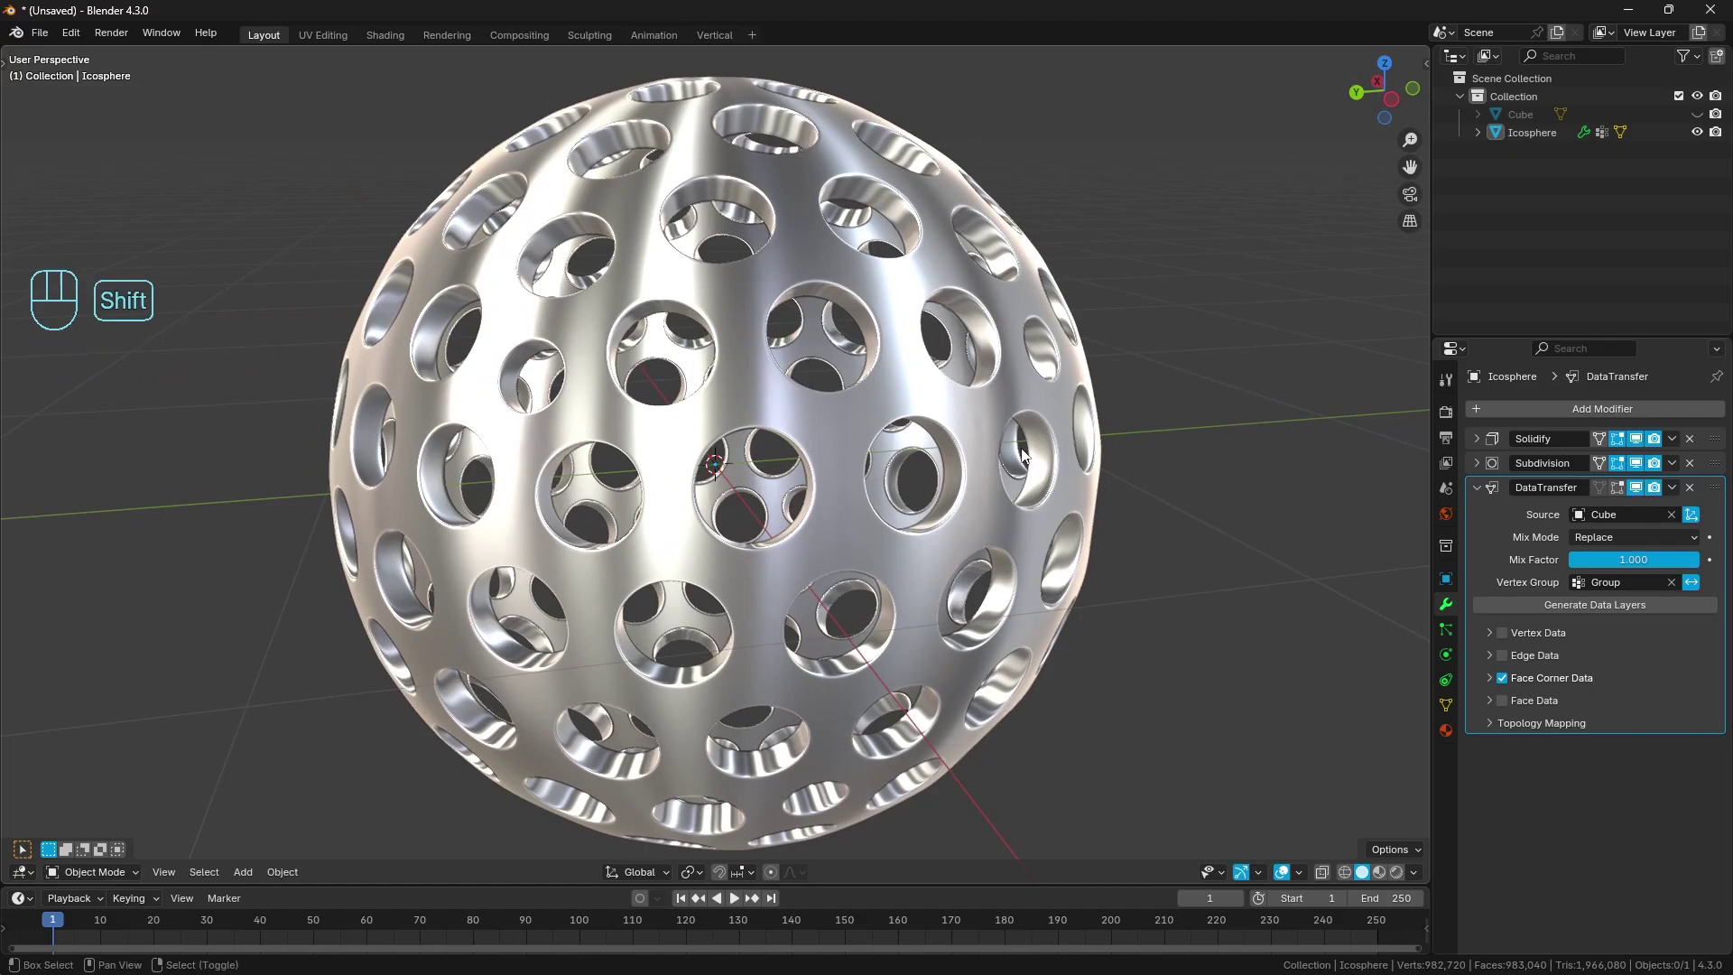
scroll(868, 491, up, 6)
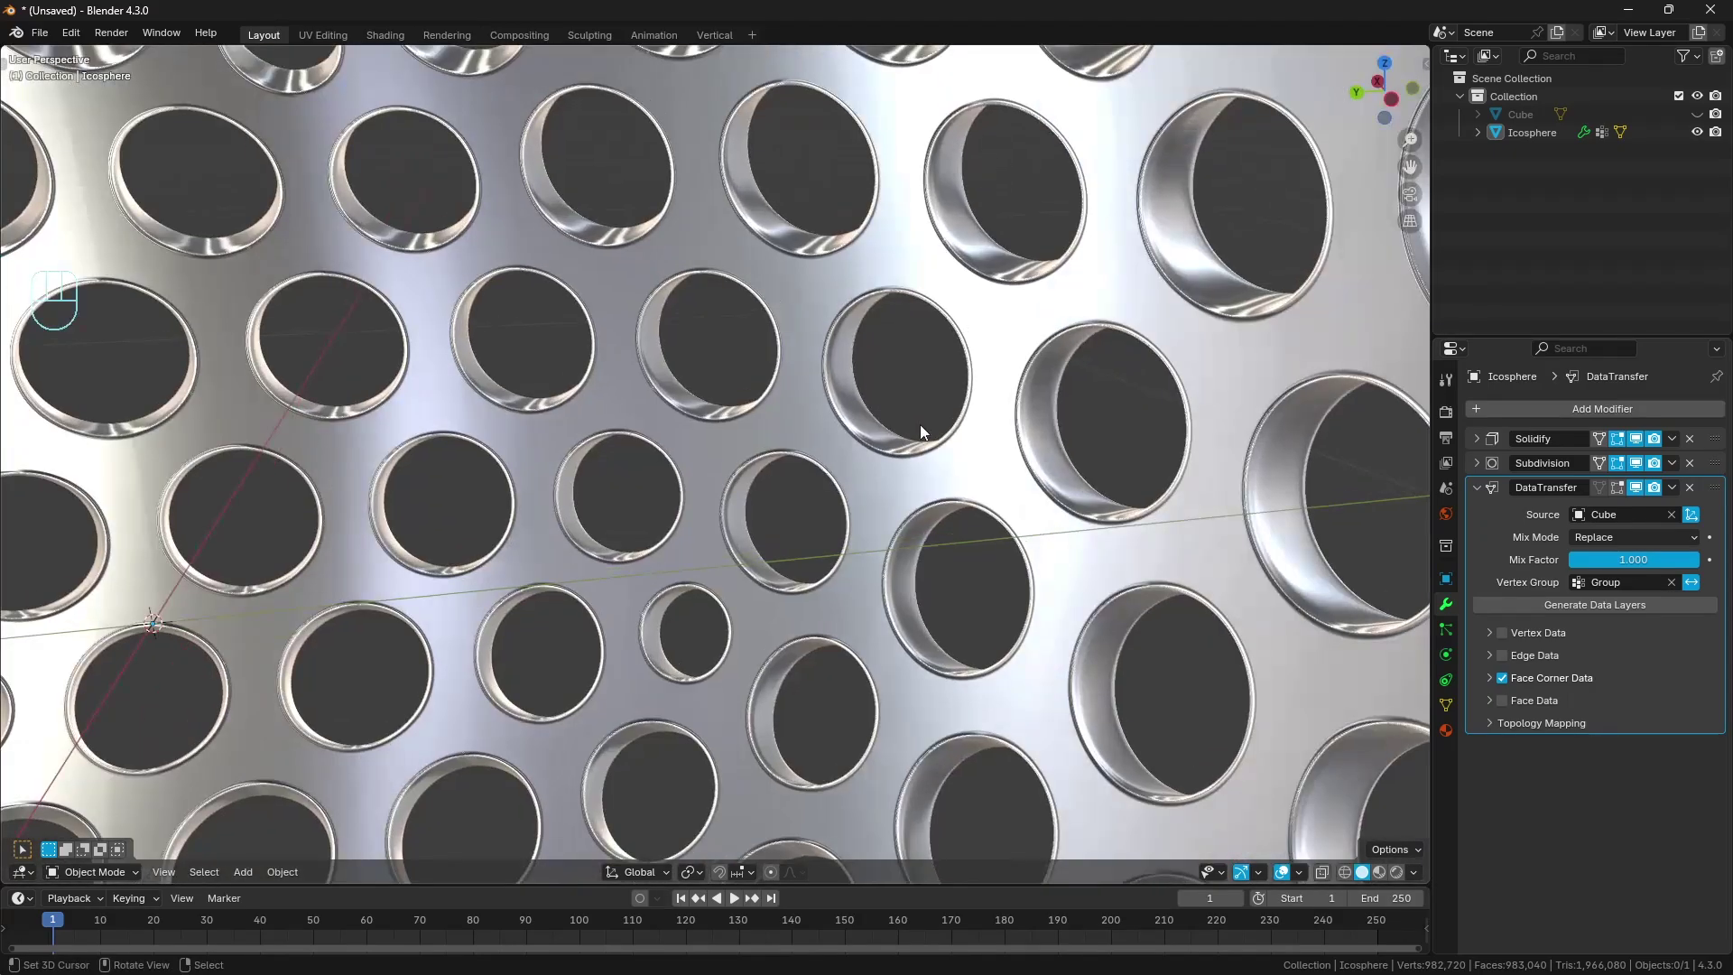
middle_drag(921, 431, 973, 484)
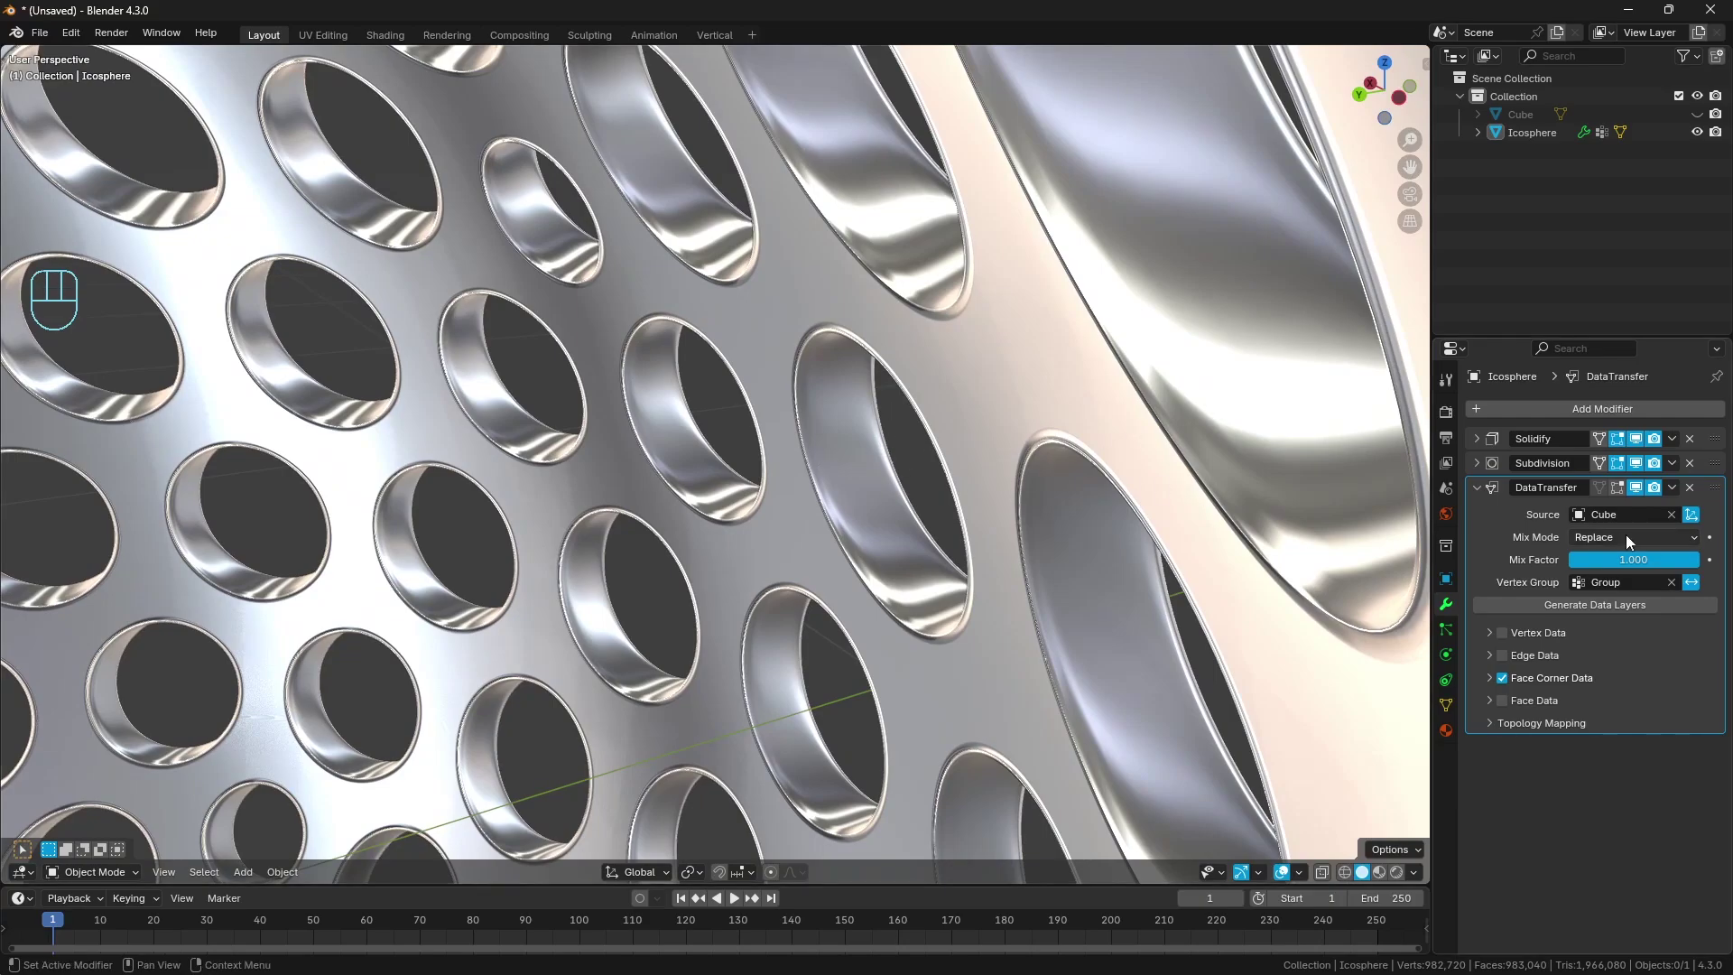
Step: Collapse DataTransfer and set Solidify's Shell output vertex group to Group
click(1473, 488)
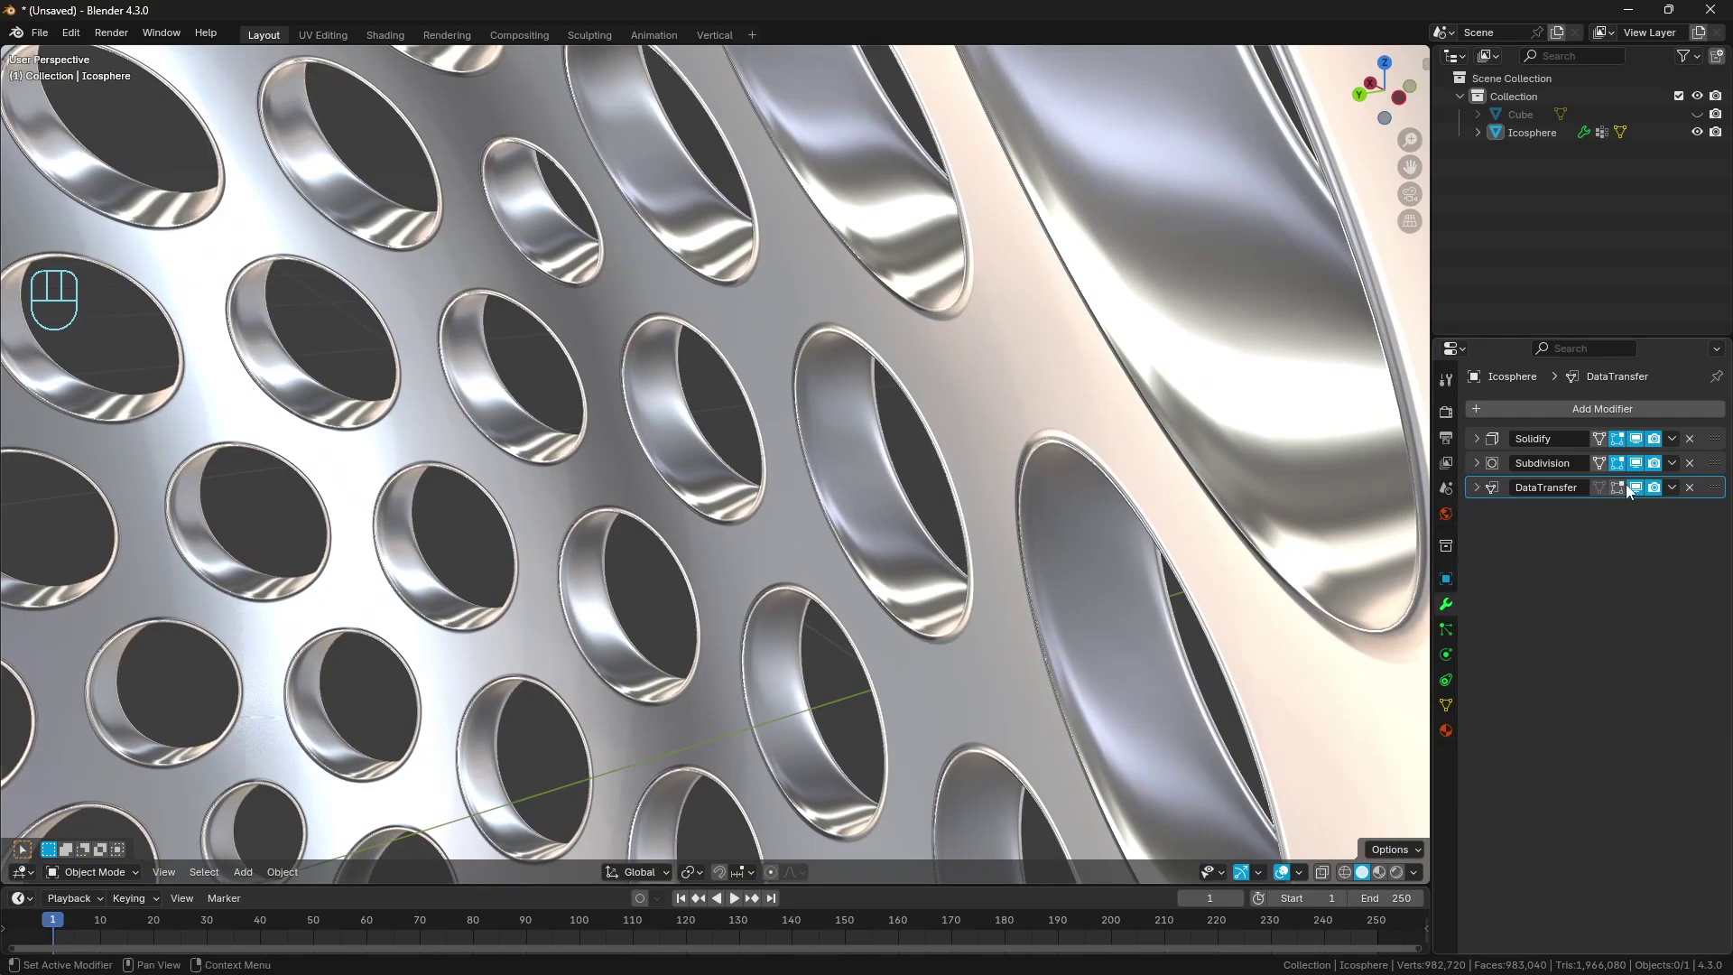
click(1478, 439)
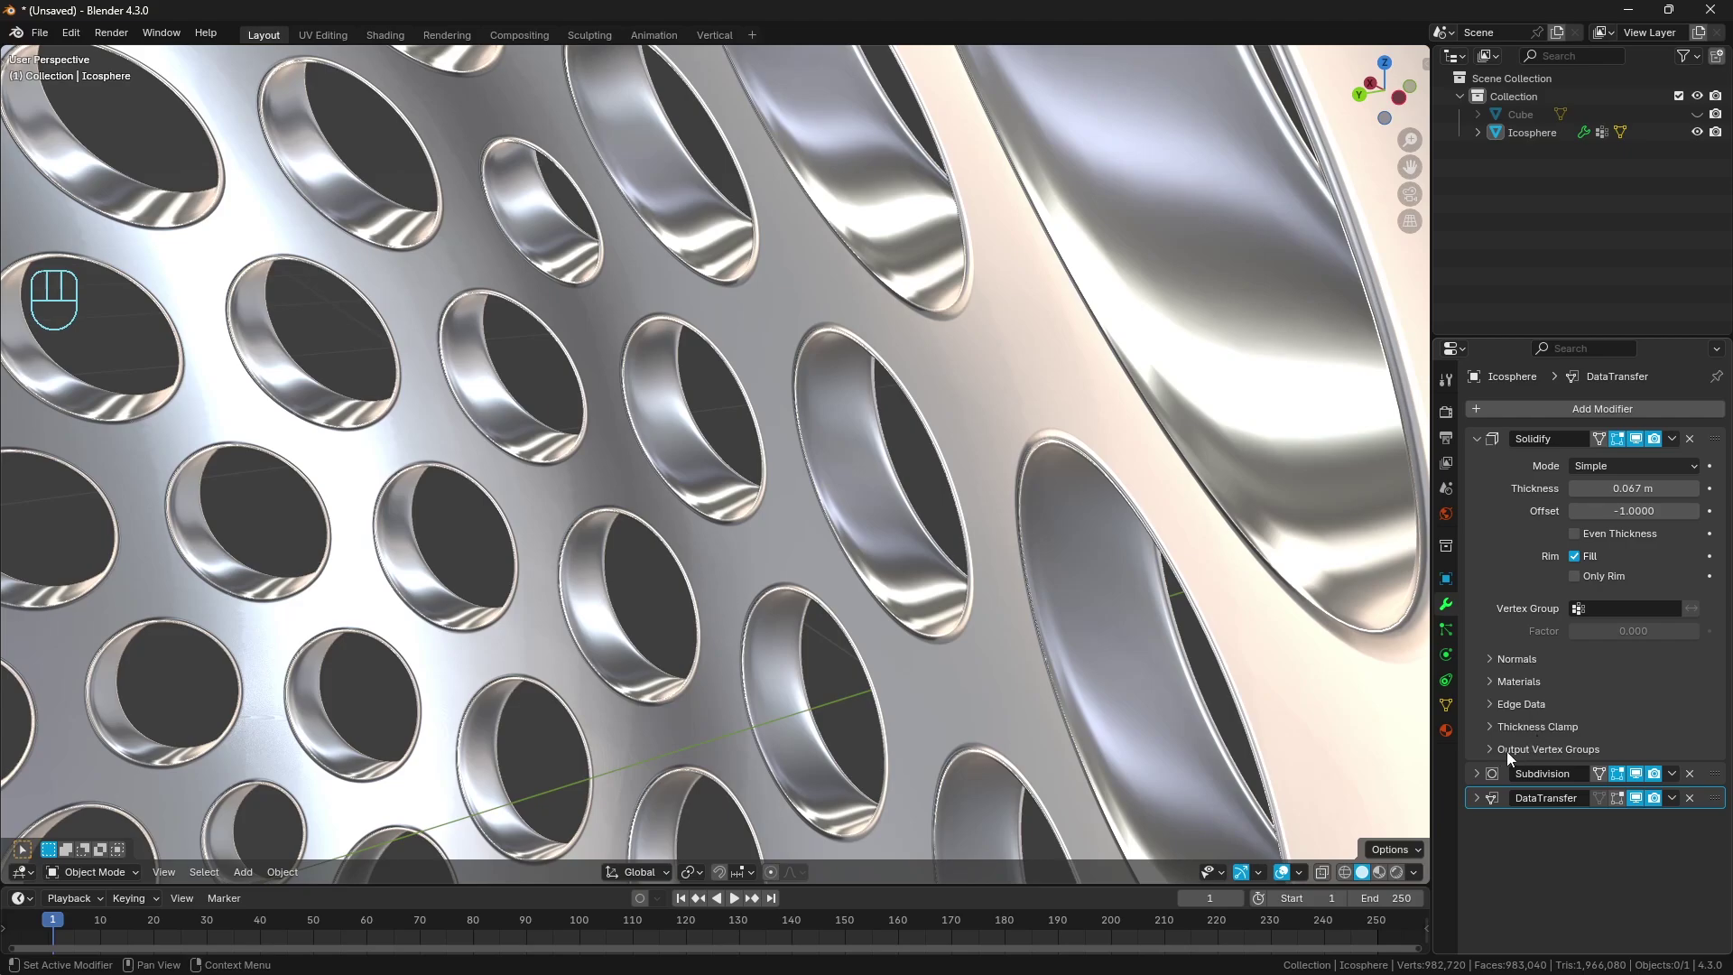
click(1540, 748)
click(1566, 779)
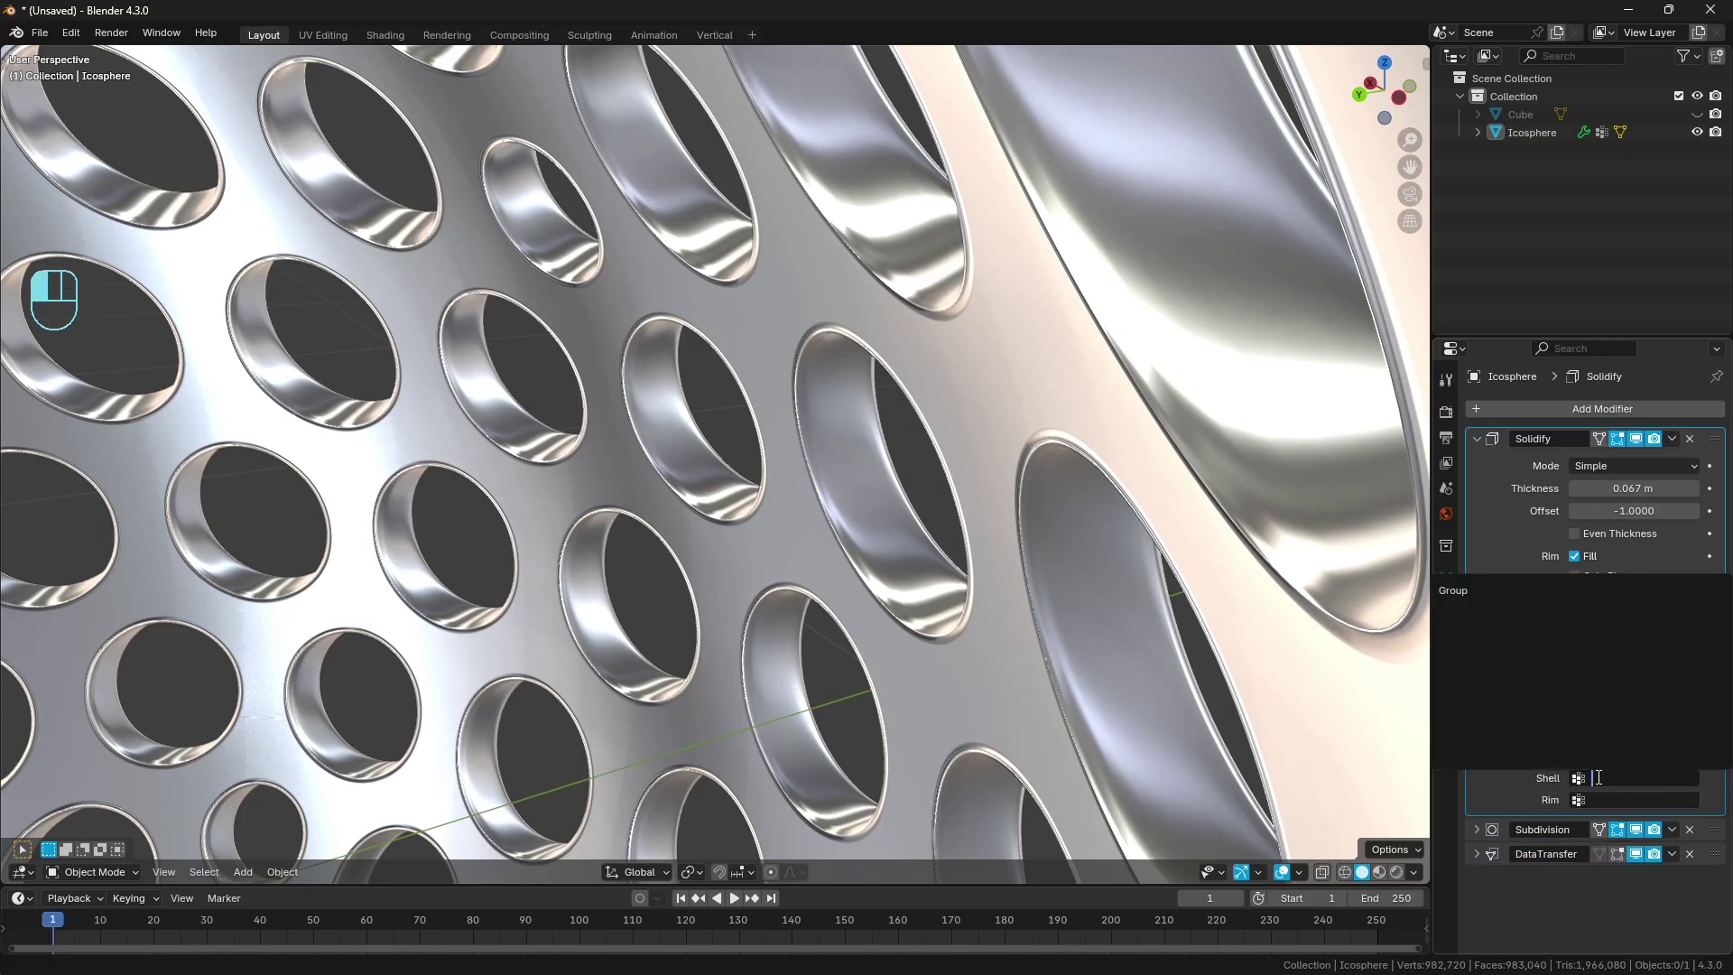
click(1475, 592)
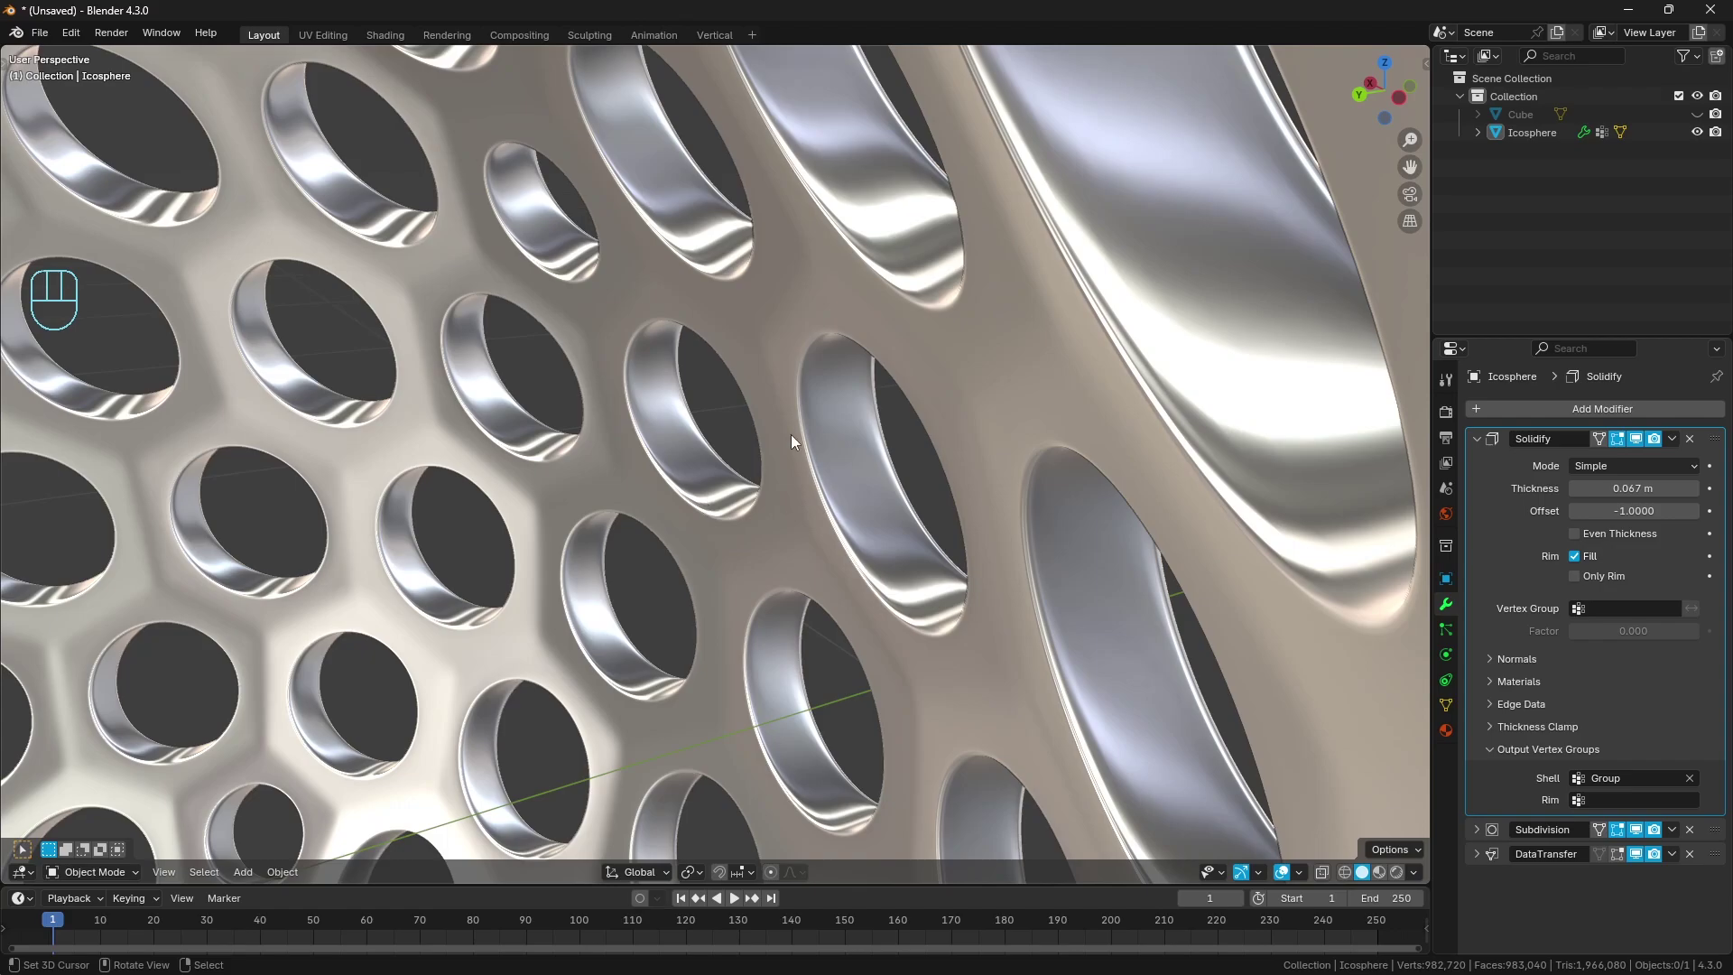
Step: Inspect the hole pattern from several angles, then select the icosphere
middle_drag(790, 435, 902, 500)
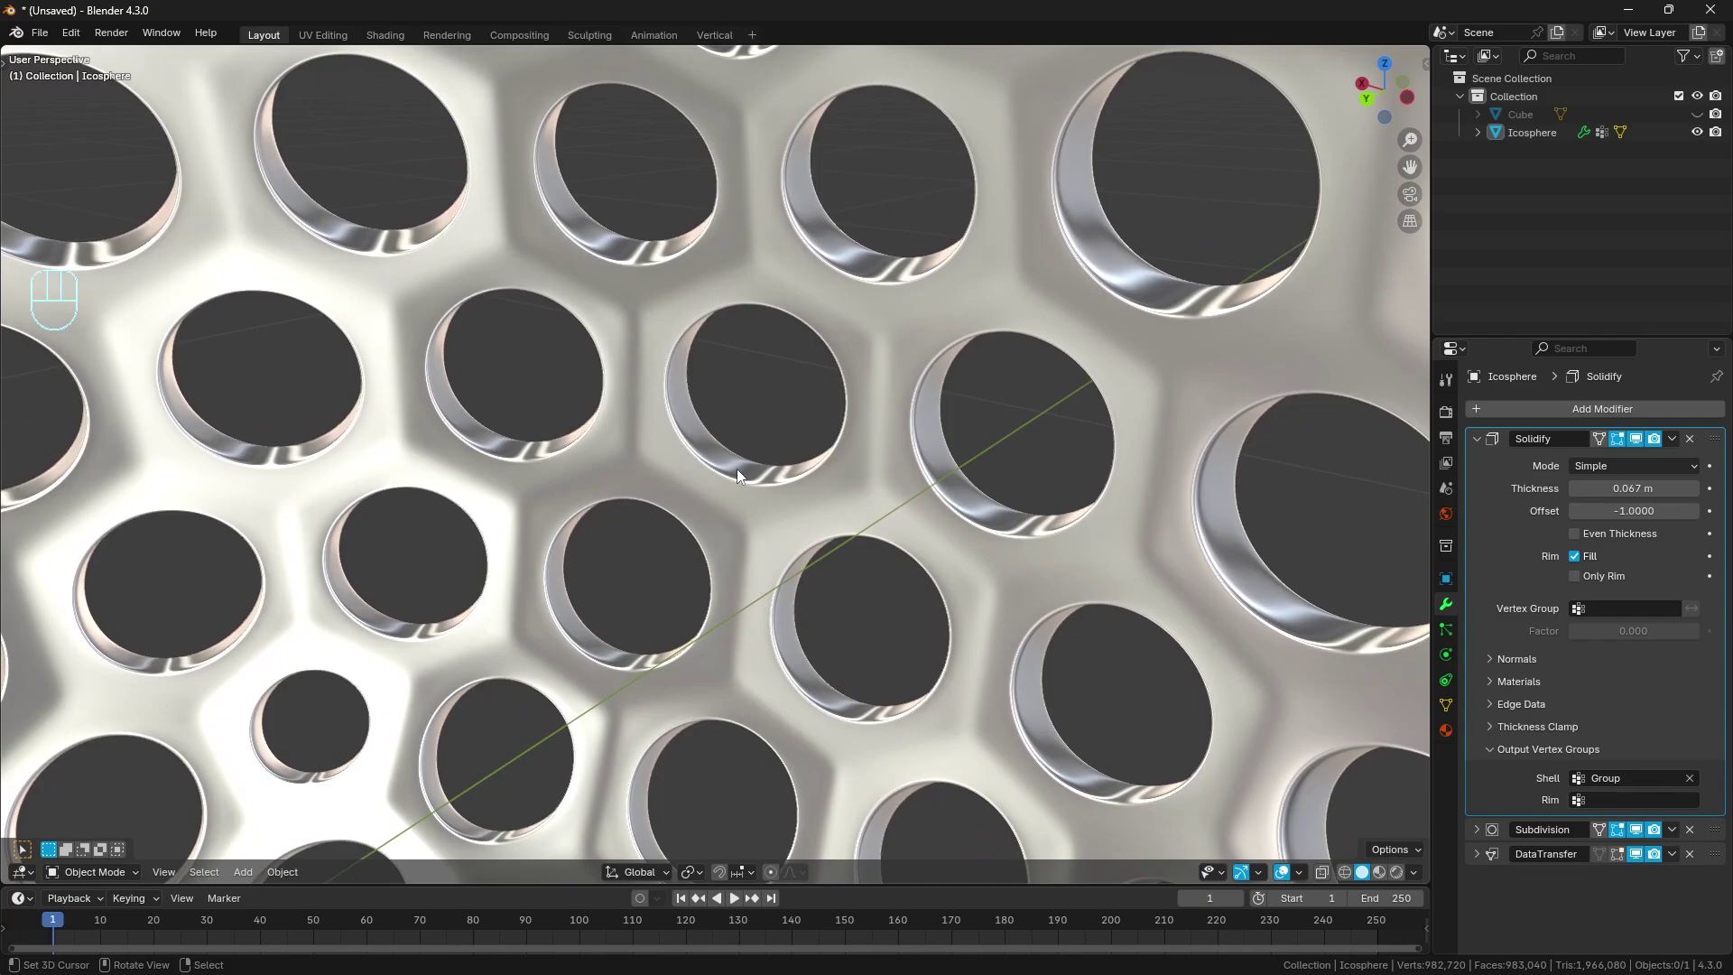
scroll(737, 468, down, 3)
scroll(728, 468, up, 1)
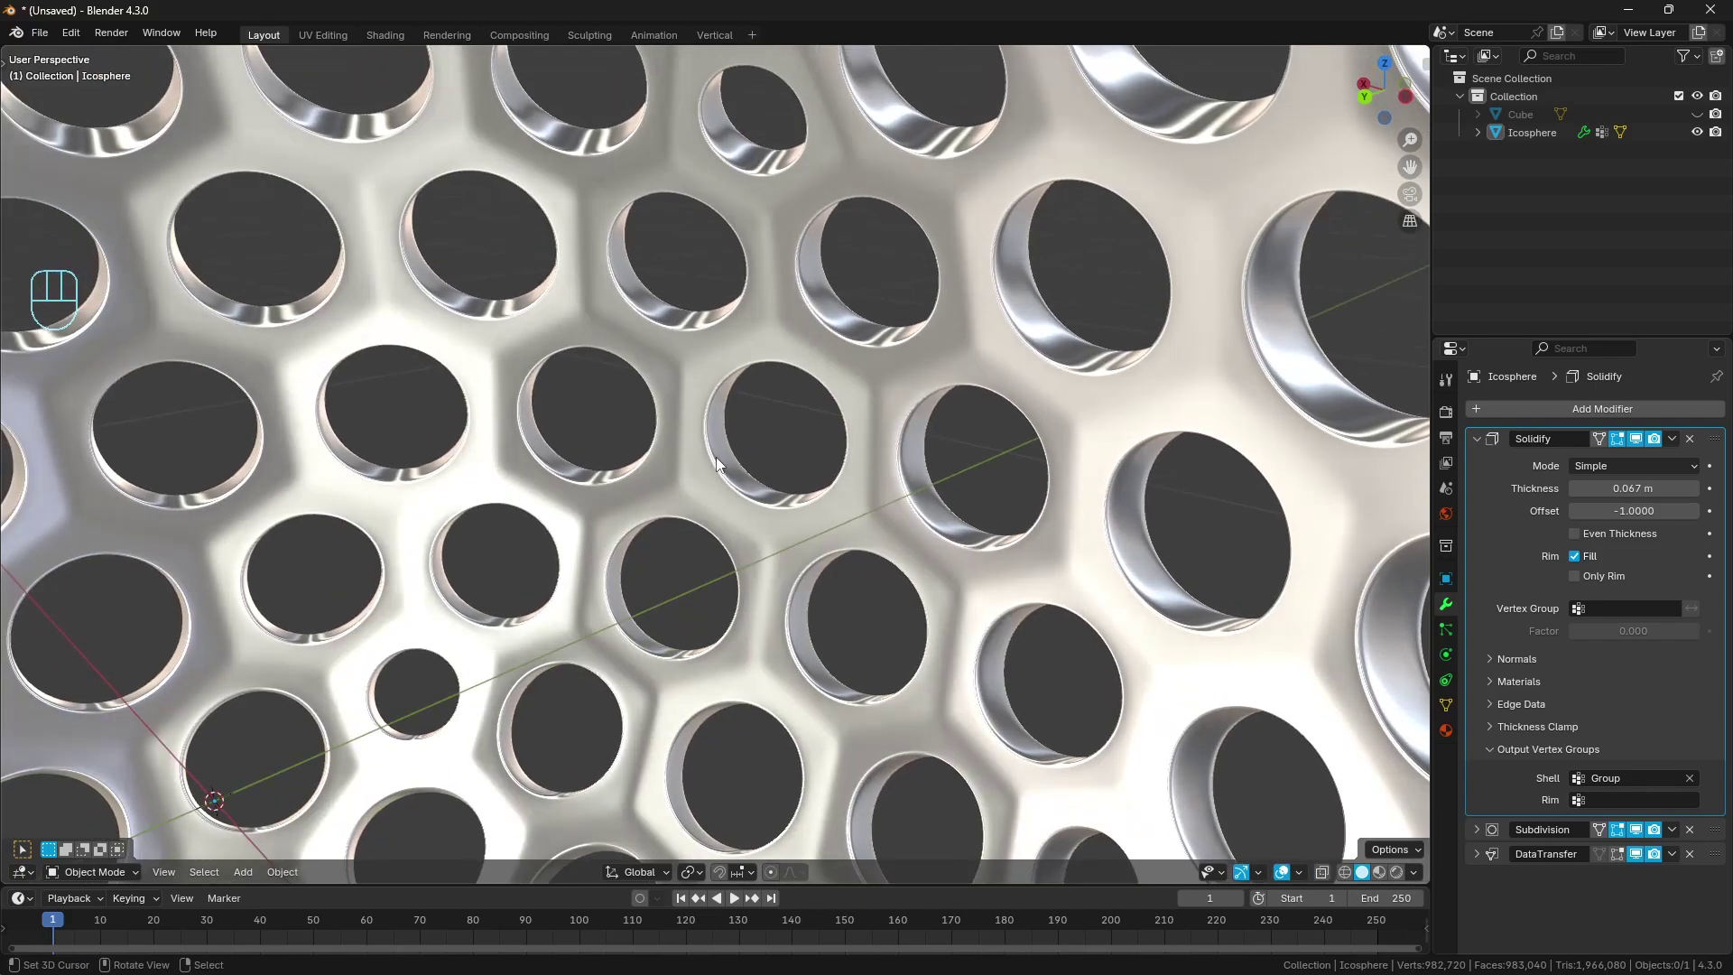
middle_drag(716, 457, 804, 285)
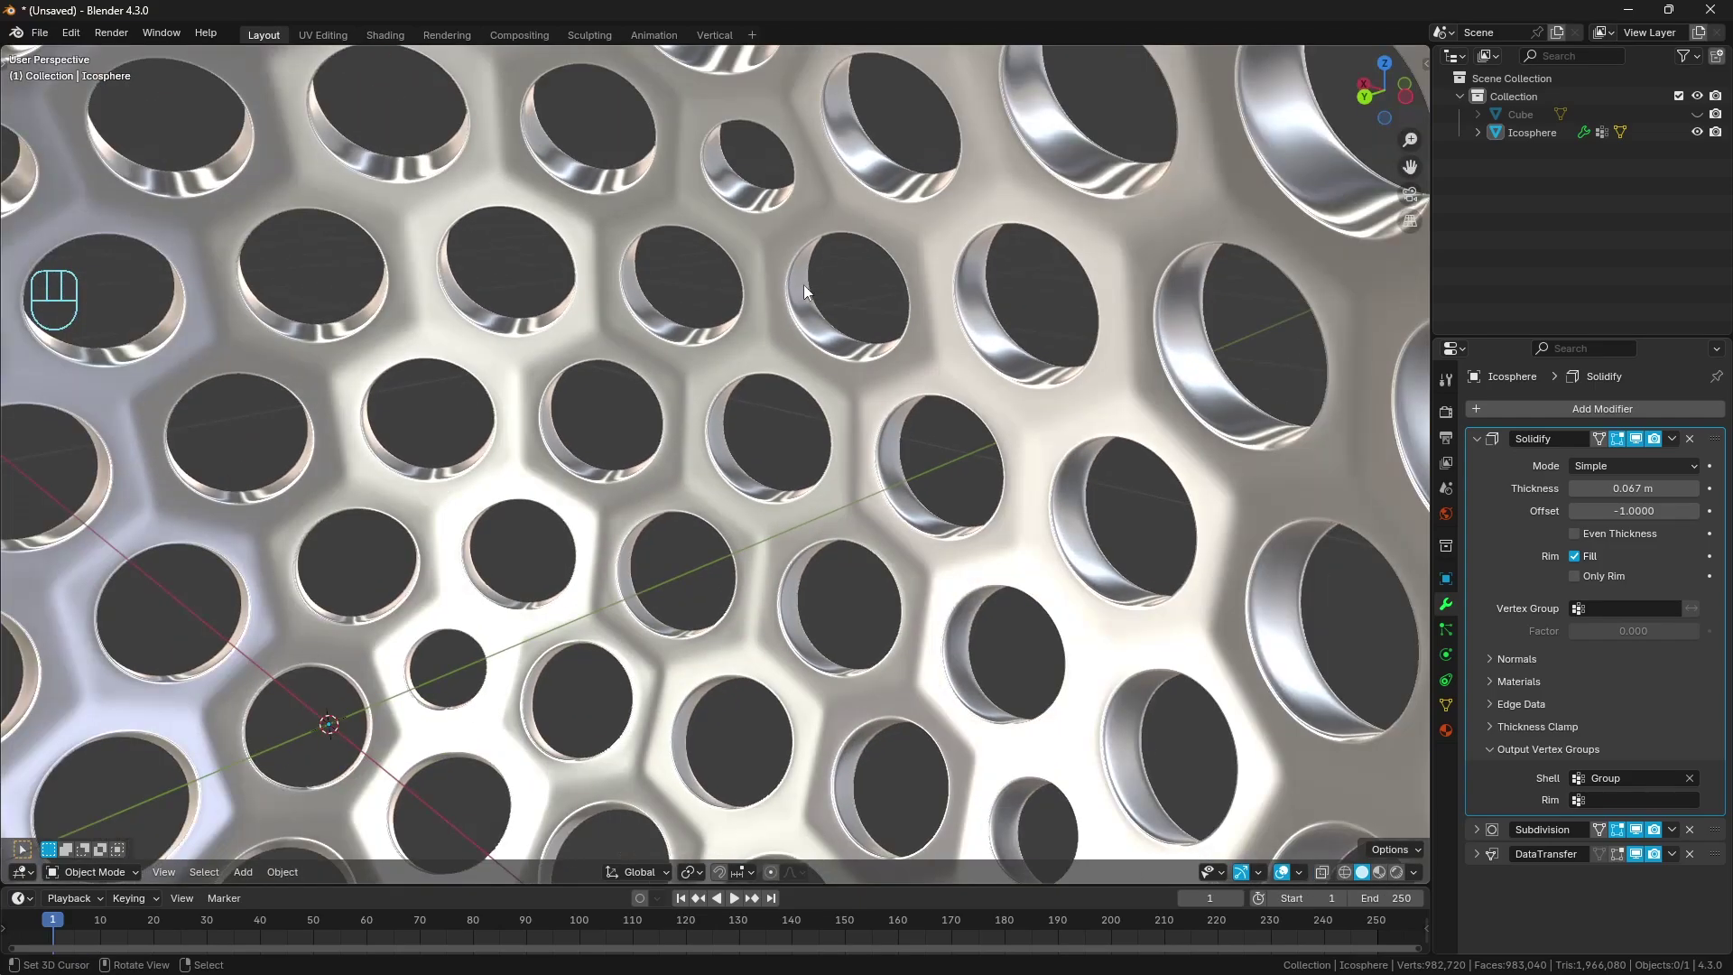
scroll(812, 271, down, 5)
middle_drag(950, 247, 879, 354)
scroll(812, 415, down, 2)
click(717, 484)
Step: Frame and reselect the icosphere, then undo to clear Solidify's Shell vertex group
key(KP_Decimal)
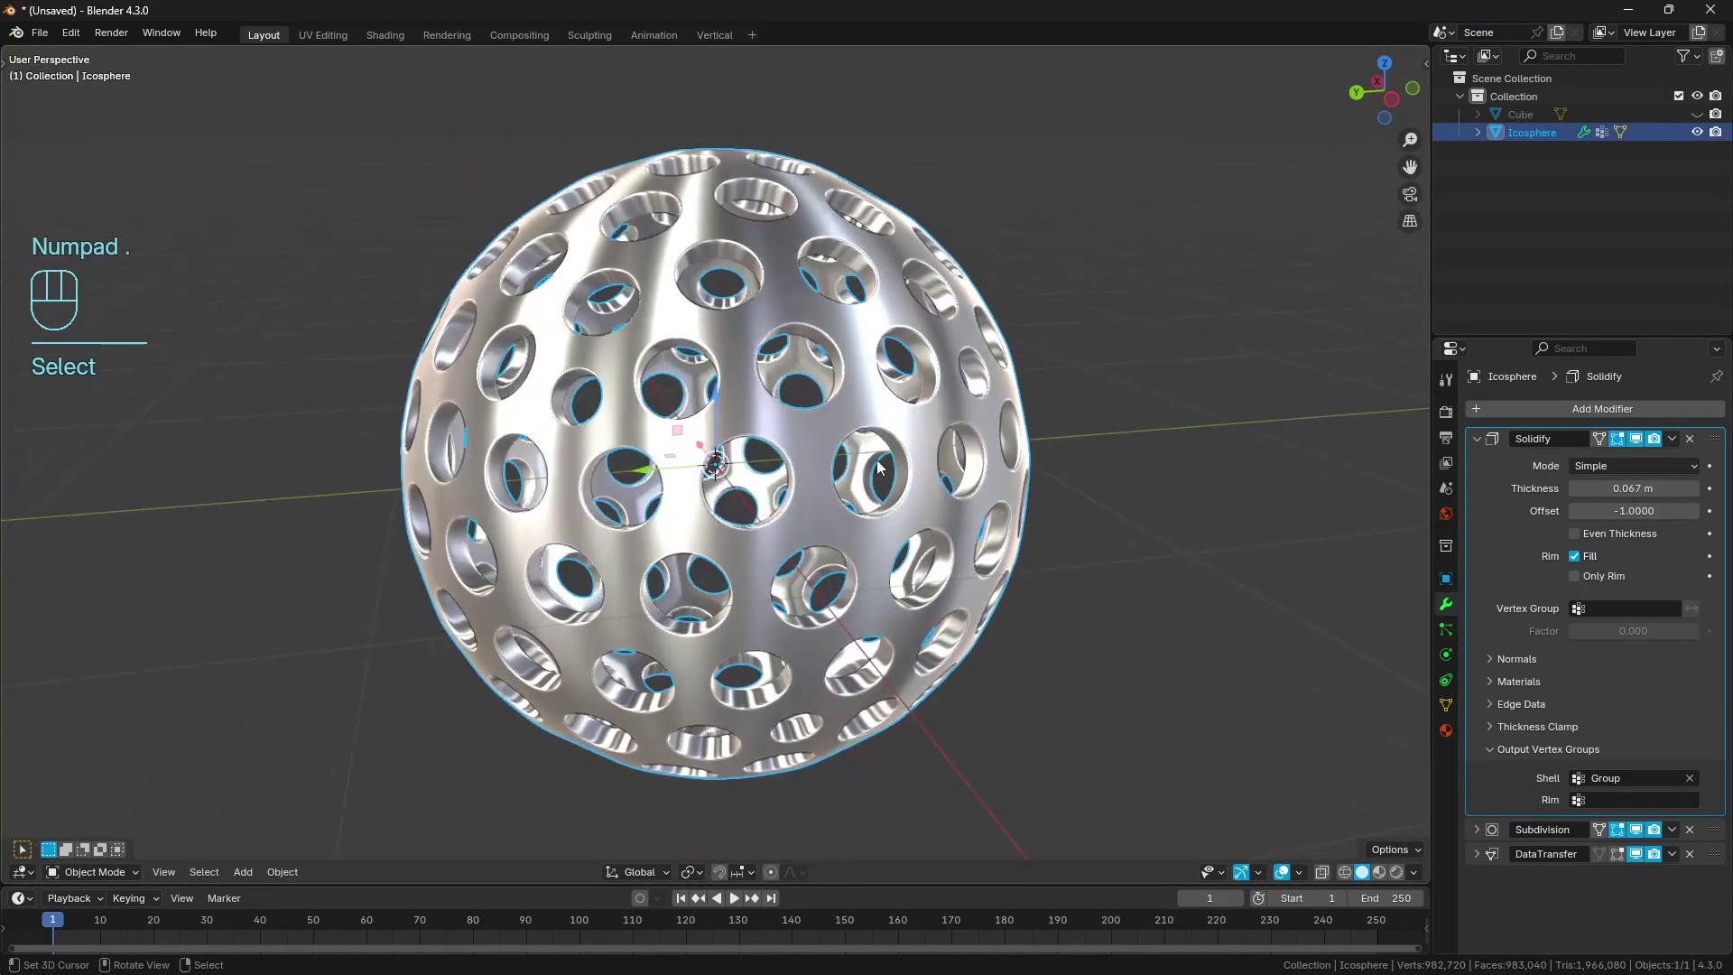
click(1083, 539)
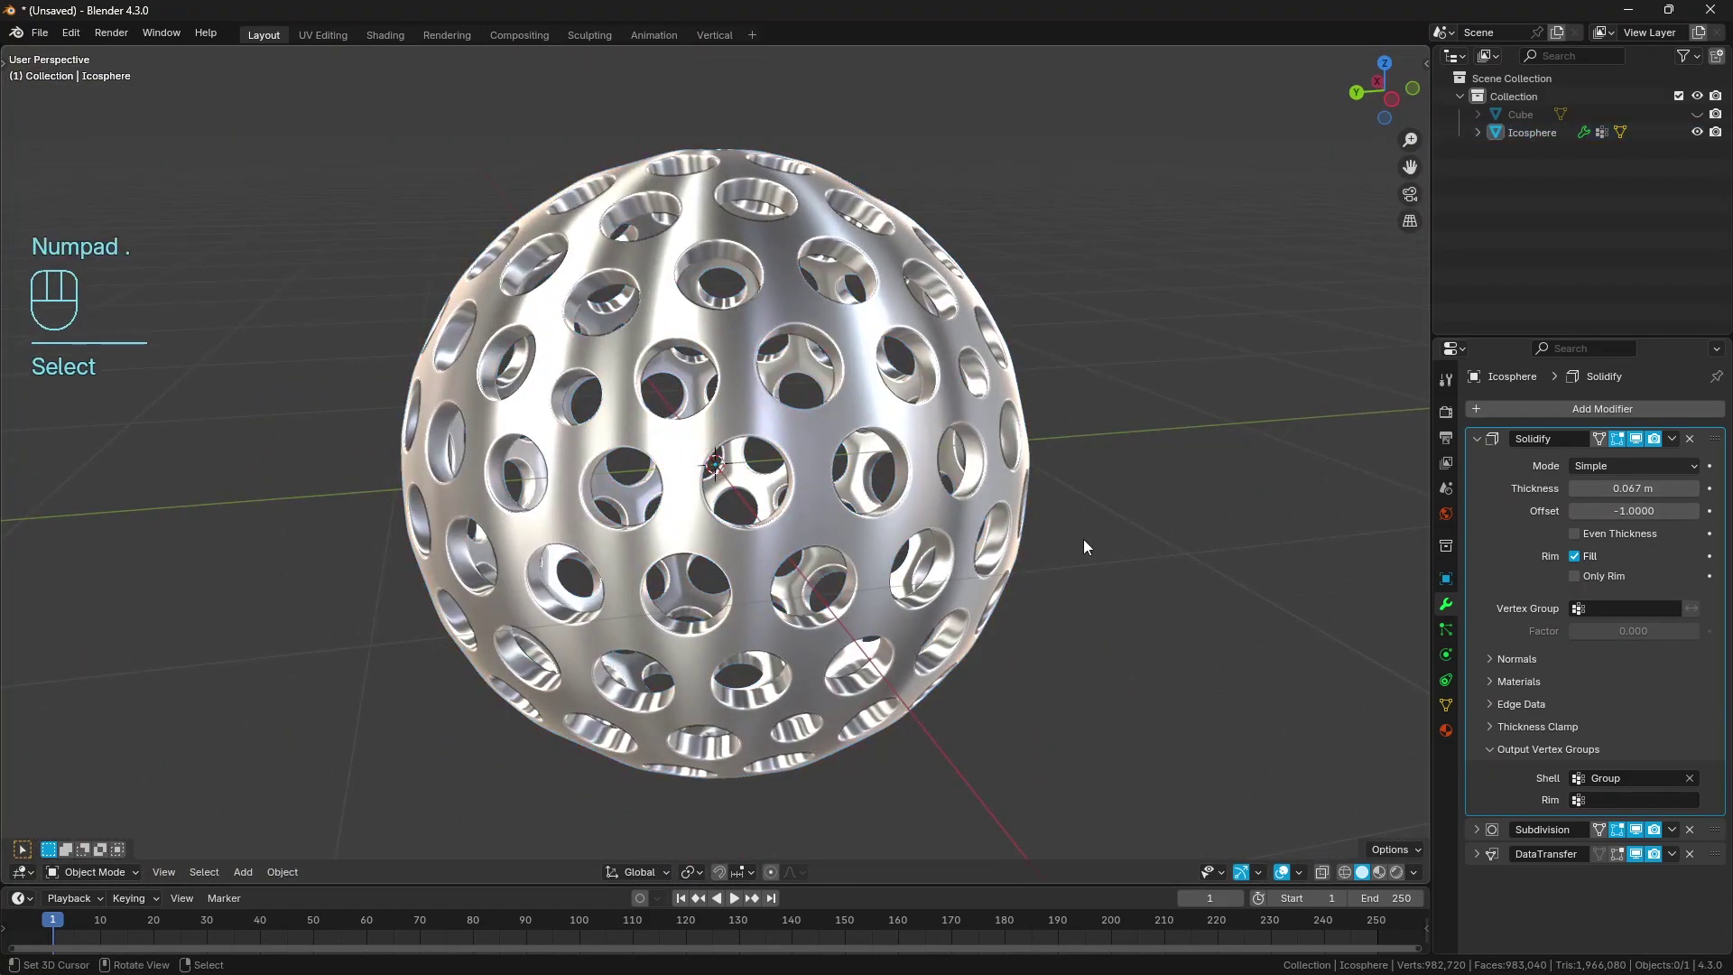
click(972, 523)
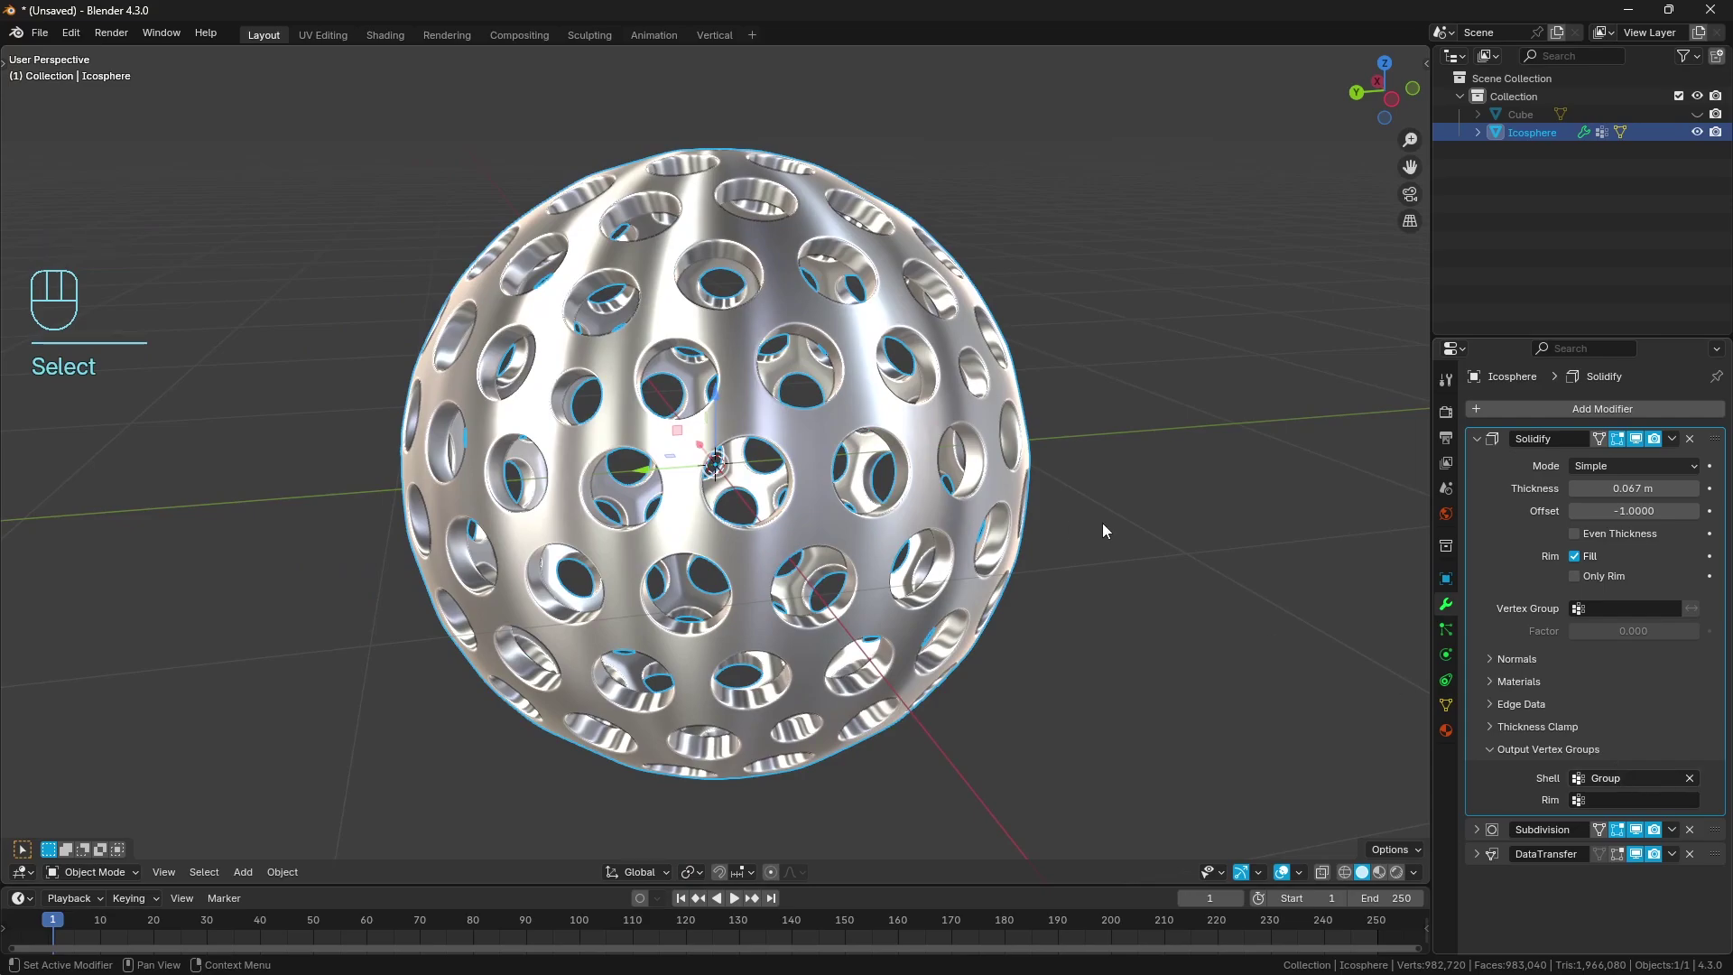
key(ctrl+z)
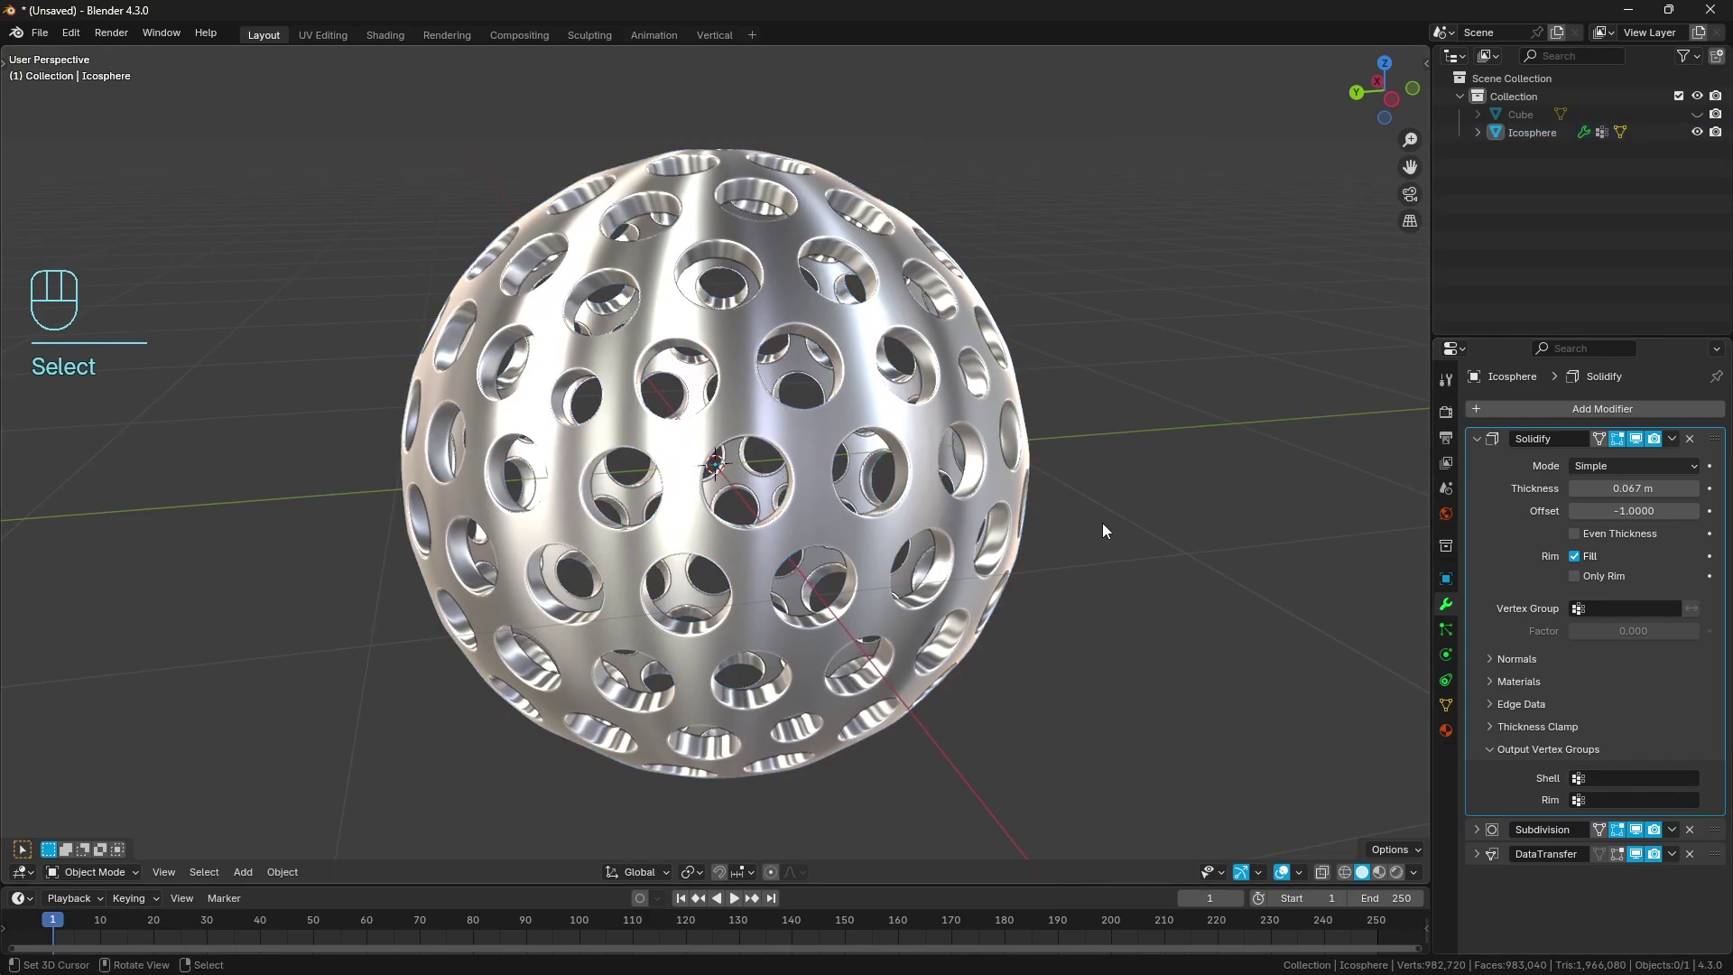
middle_drag(1102, 523, 944, 454)
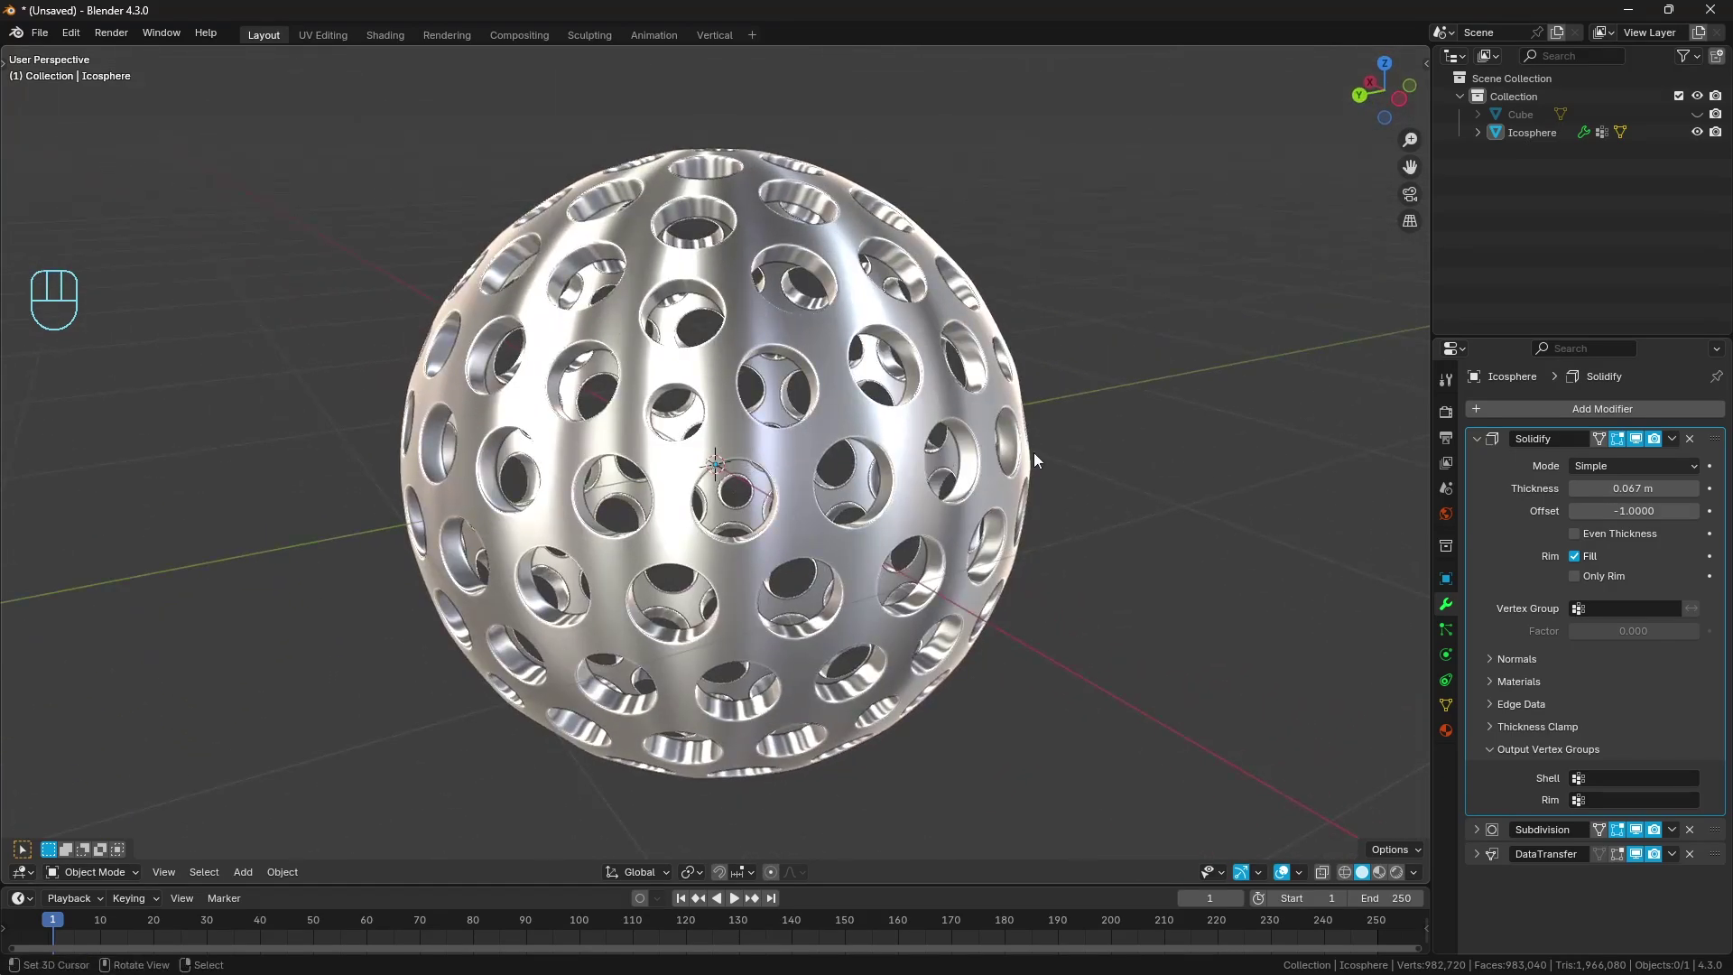